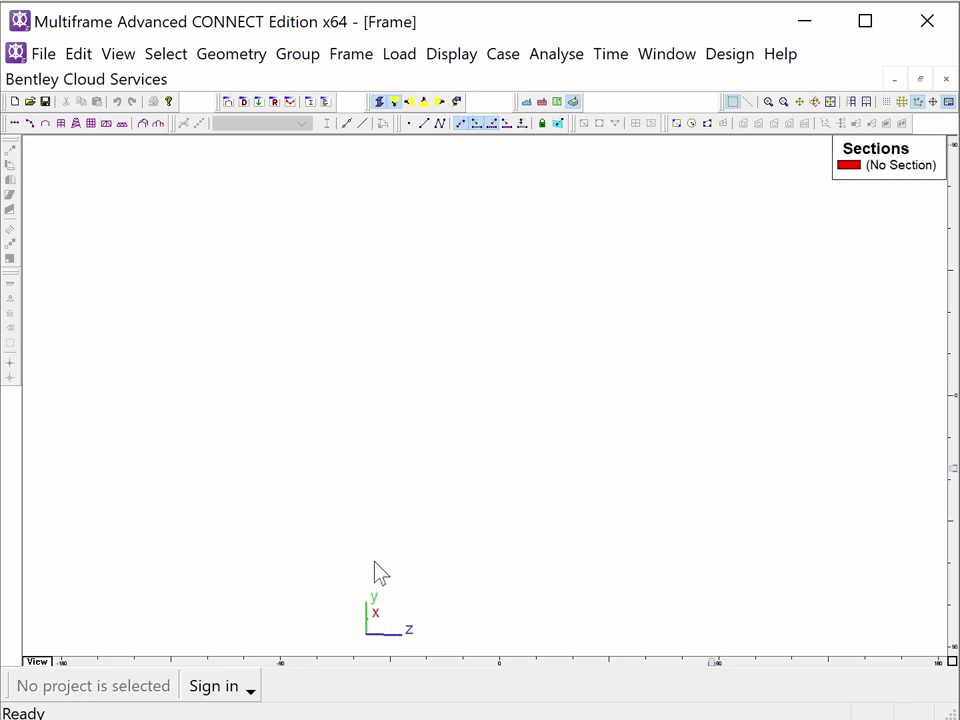
Draw a new member with the line tool and view it in 3D
{"action": "left_click_drag", "start_coordinate": [377, 572], "coordinate": [457, 347]}
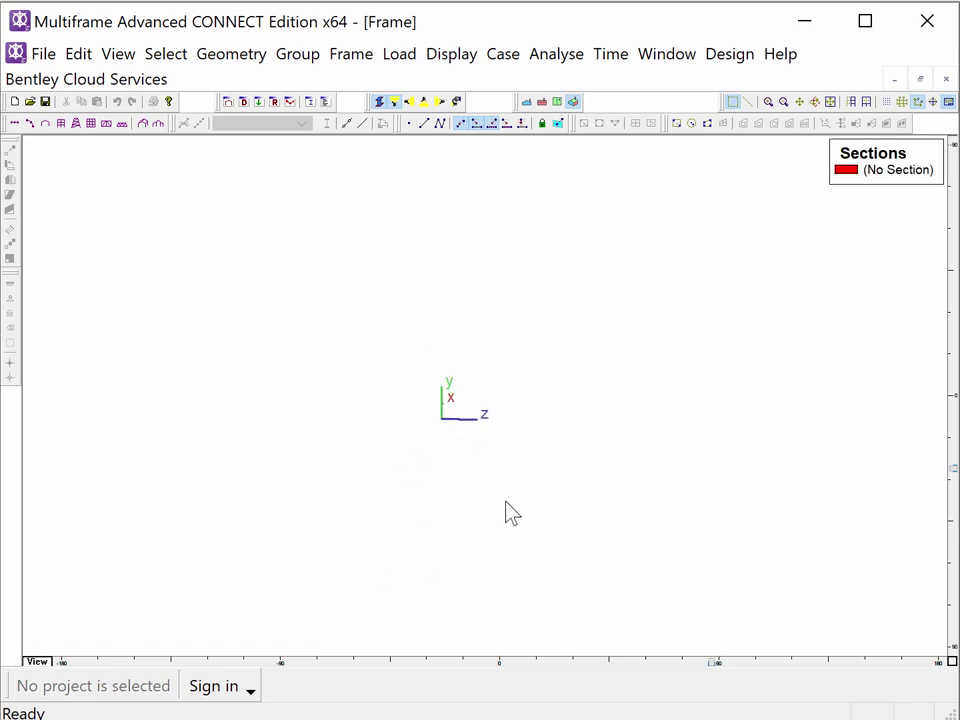
{"action": "left_click", "coordinate": [425, 124]}
{"action": "left_click", "coordinate": [257, 463]}
{"action": "left_click", "coordinate": [410, 514]}
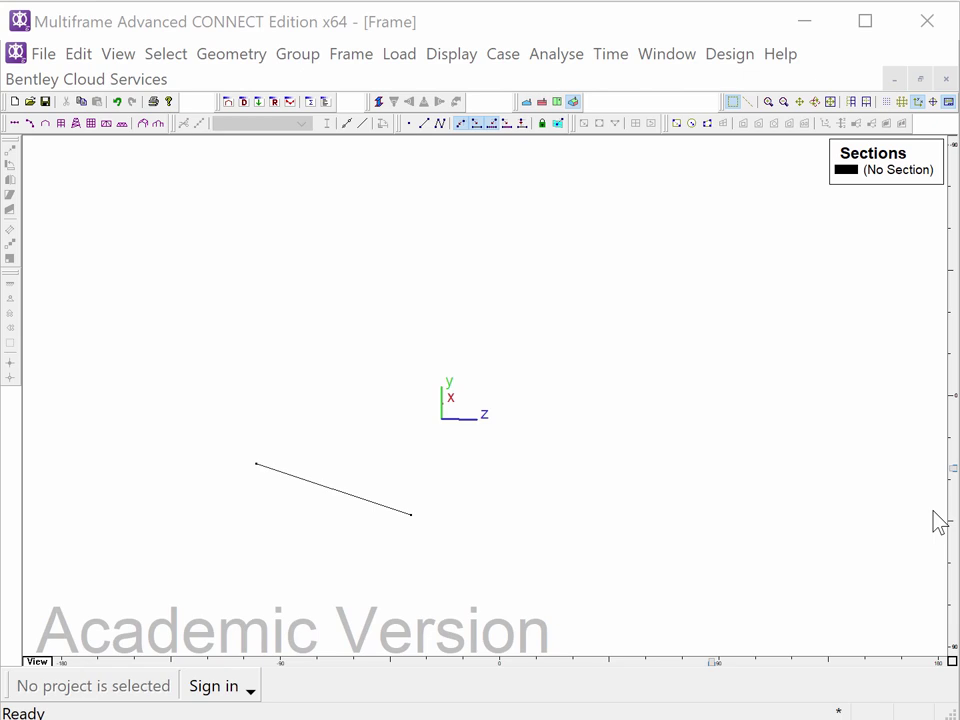
{"action": "left_click", "coordinate": [619, 663]}
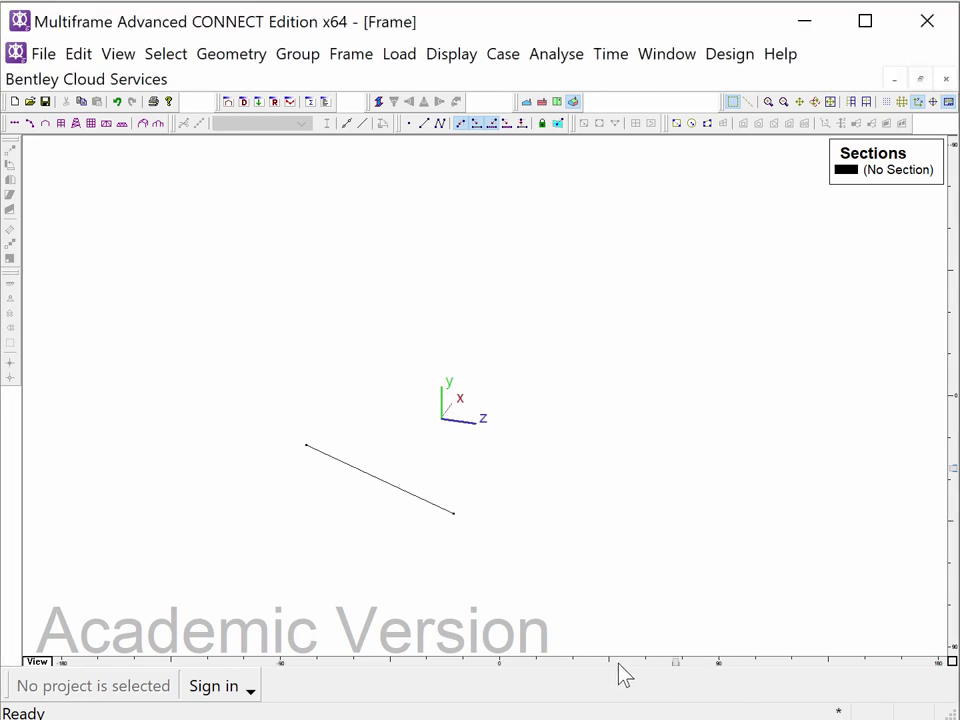
Move the member's right-end joint (Joint 2) to 50, 0, 50 ft
{"action": "double_click", "coordinate": [453, 514]}
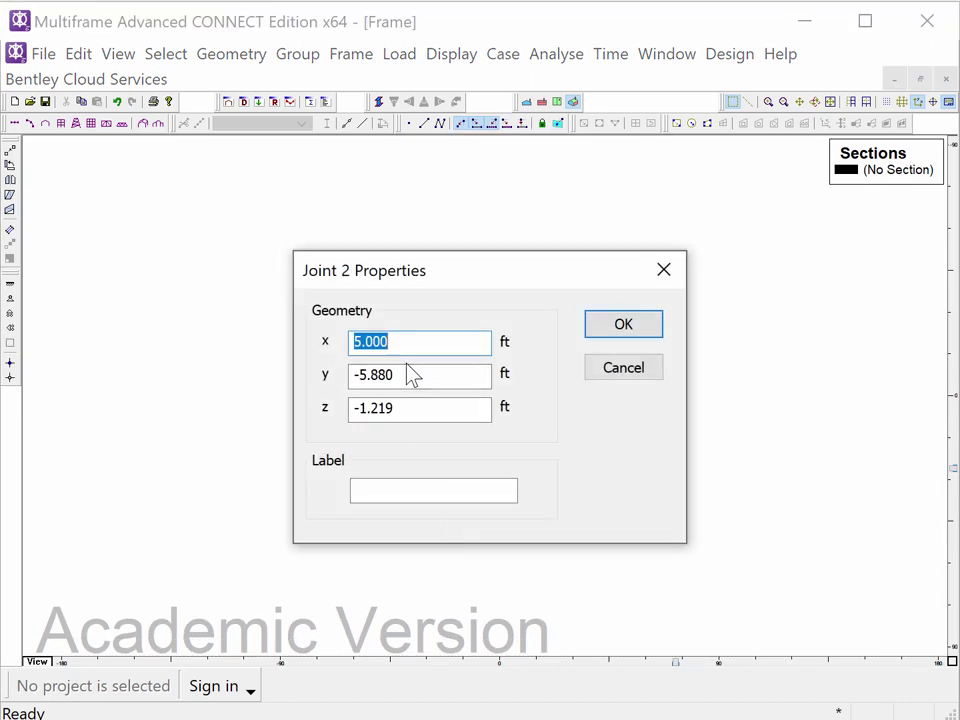
{"action": "type", "text": "50"}
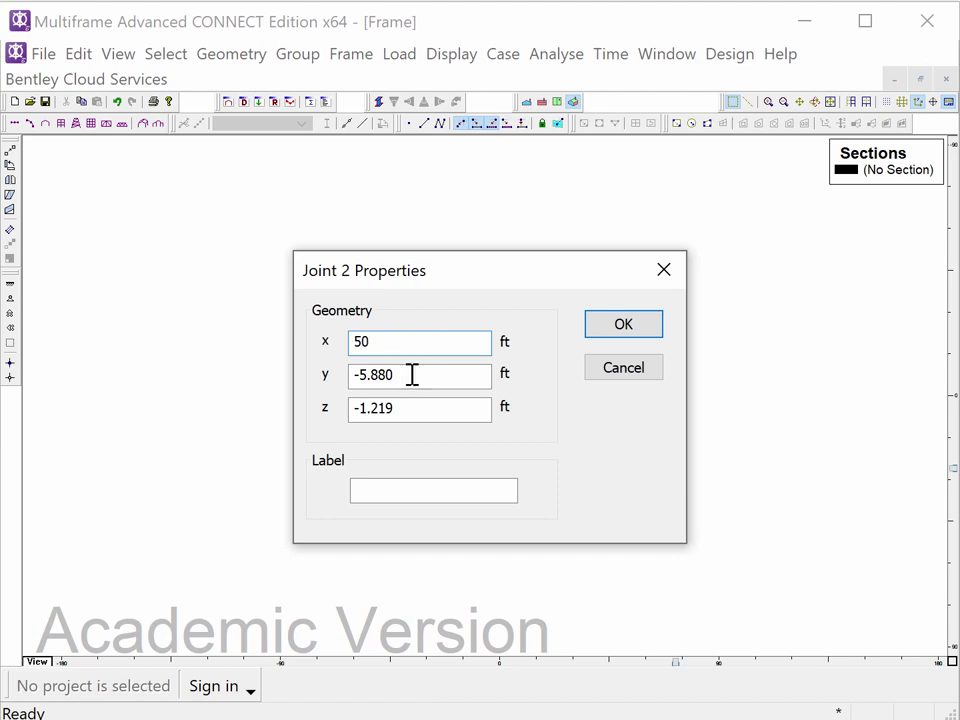
{"action": "left_click_drag", "start_coordinate": [381, 409], "coordinate": [328, 426]}
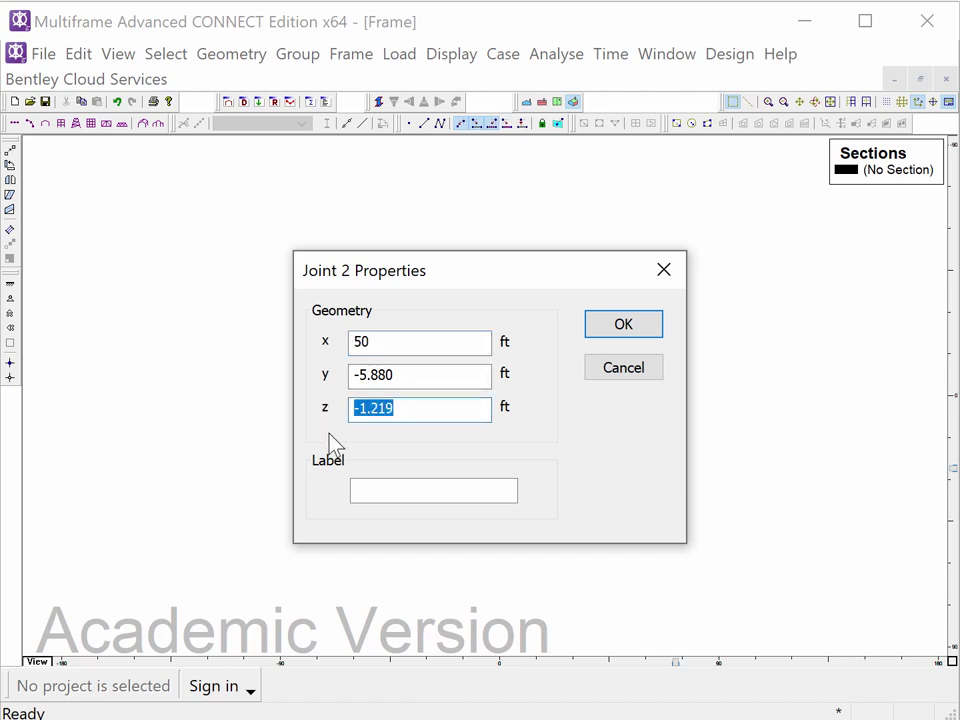
{"action": "type", "text": "50"}
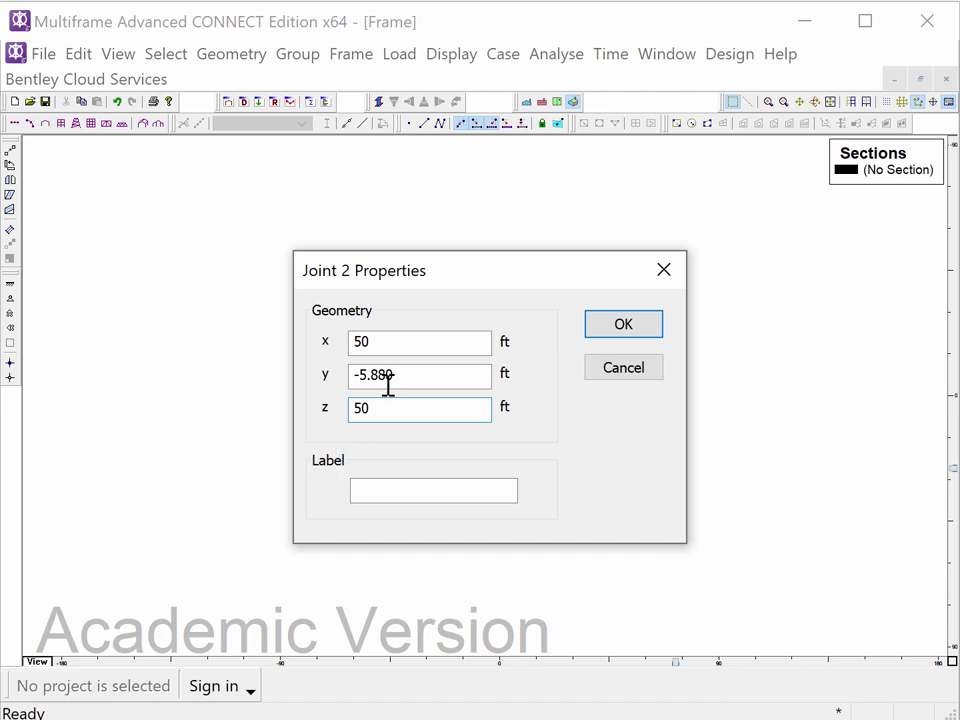
{"action": "left_click_drag", "start_coordinate": [394, 379], "coordinate": [296, 399]}
{"action": "type", "text": "0"}
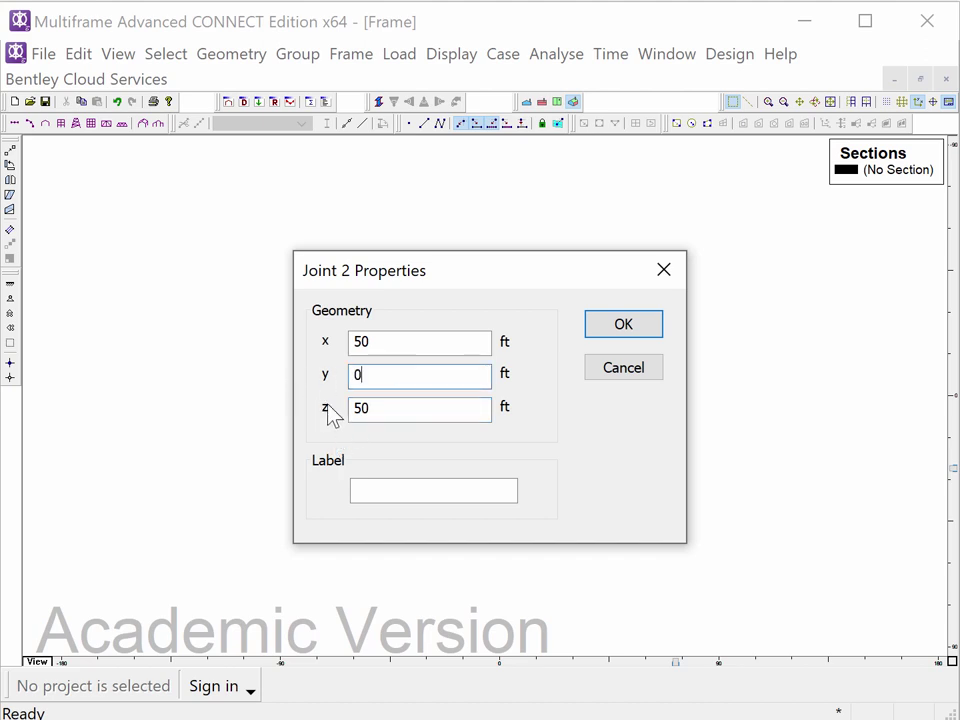
{"action": "left_click", "coordinate": [604, 334]}
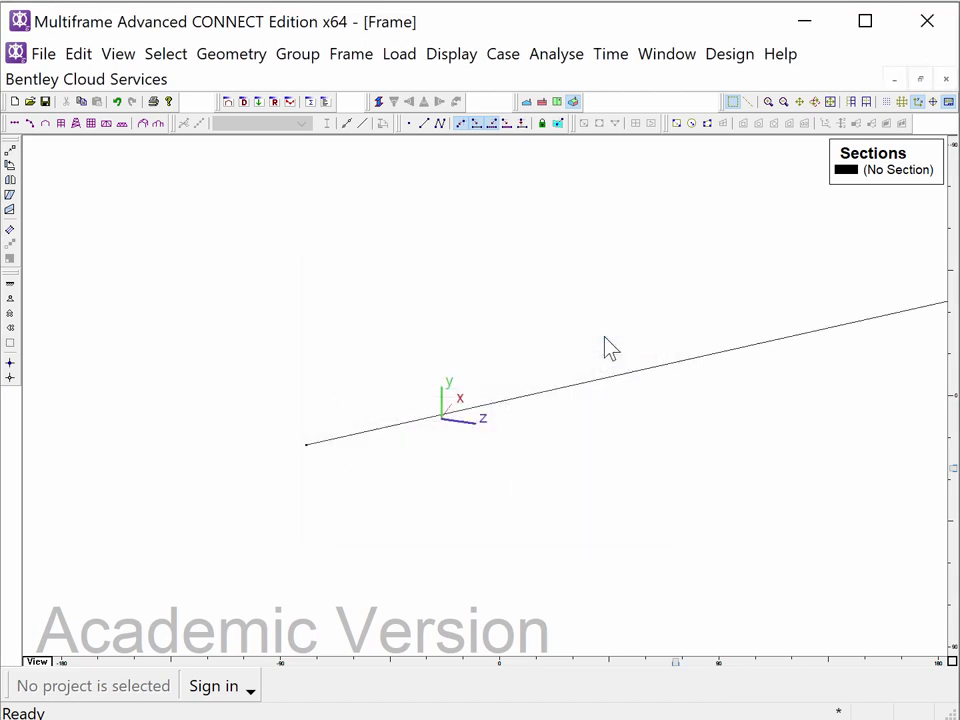
Move the member's left-end joint (Joint 1) to 50, 0, -50 ft
{"action": "left_click", "coordinate": [309, 444]}
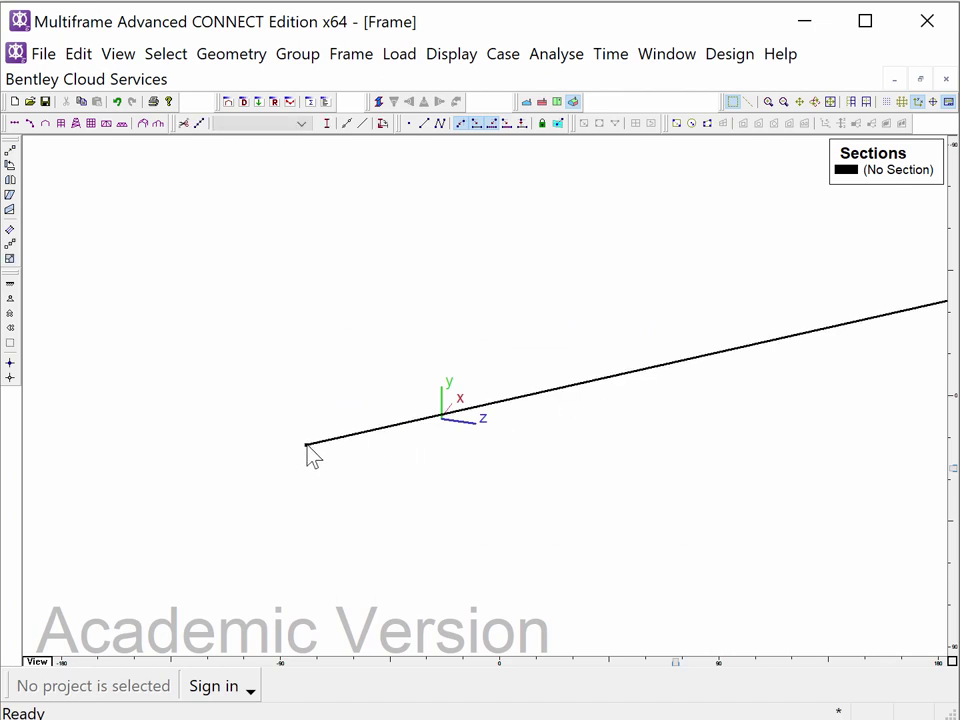
{"action": "double_click", "coordinate": [307, 446]}
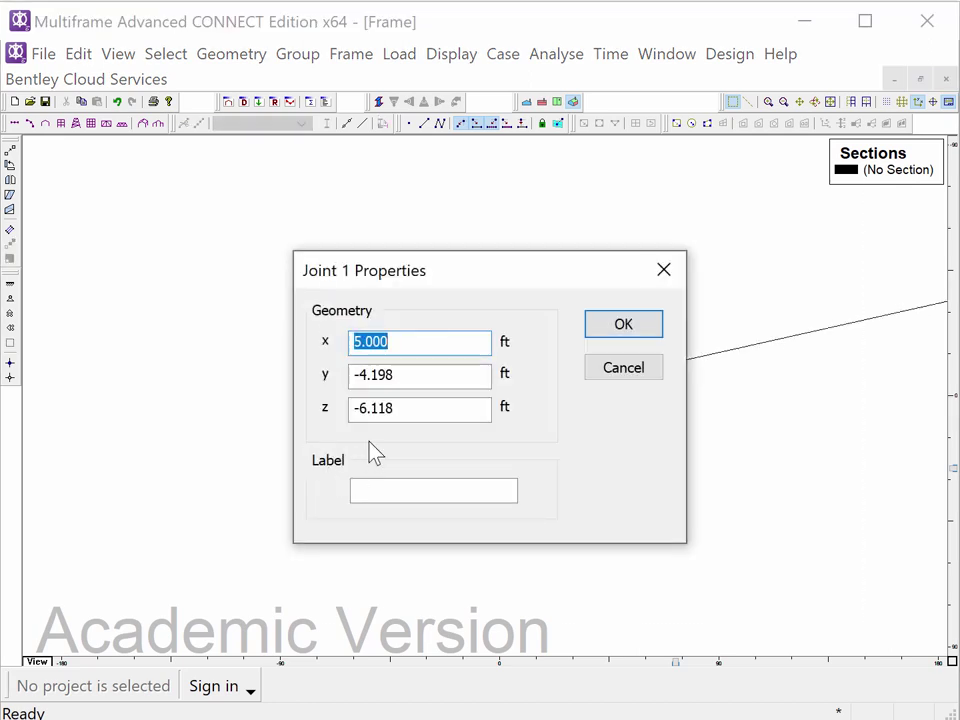
{"action": "type", "text": "50"}
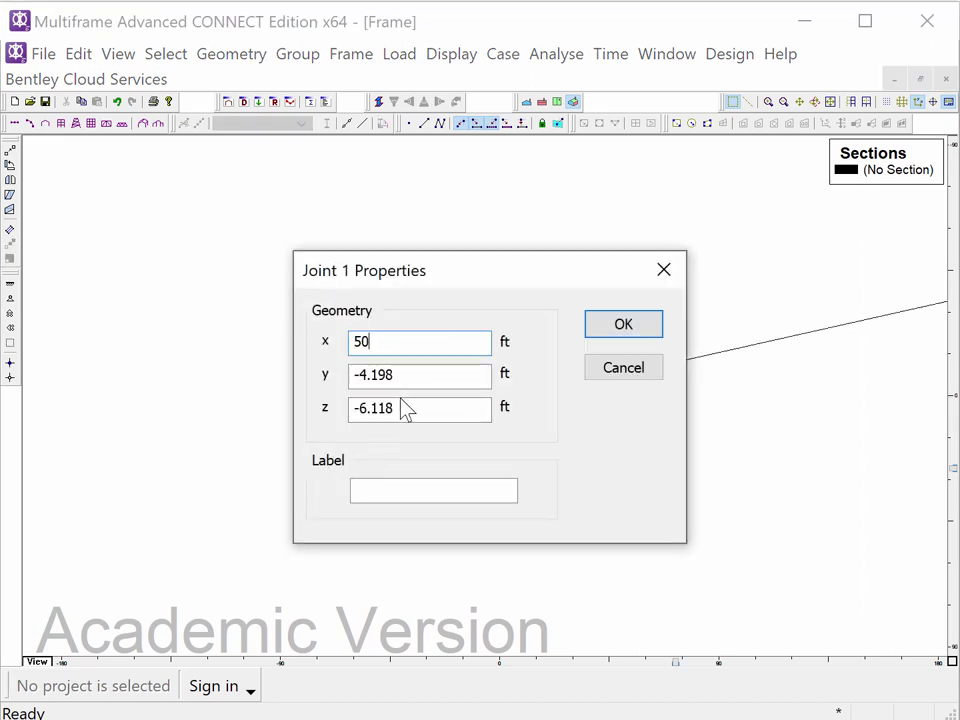
{"action": "left_click_drag", "start_coordinate": [407, 404], "coordinate": [356, 404]}
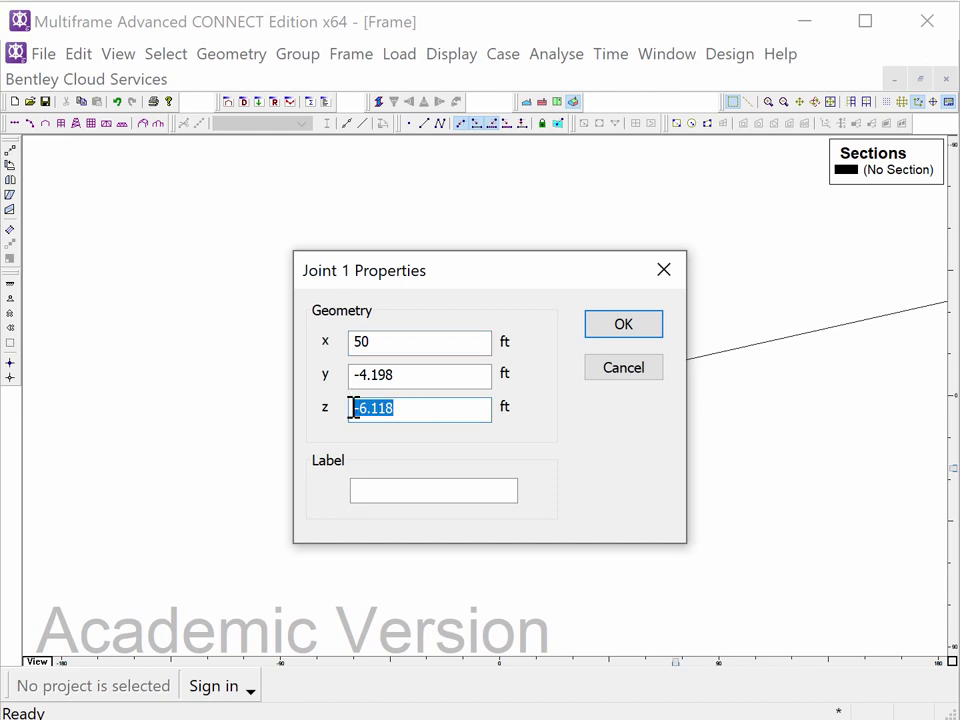
{"action": "key", "text": "BackSpace"}
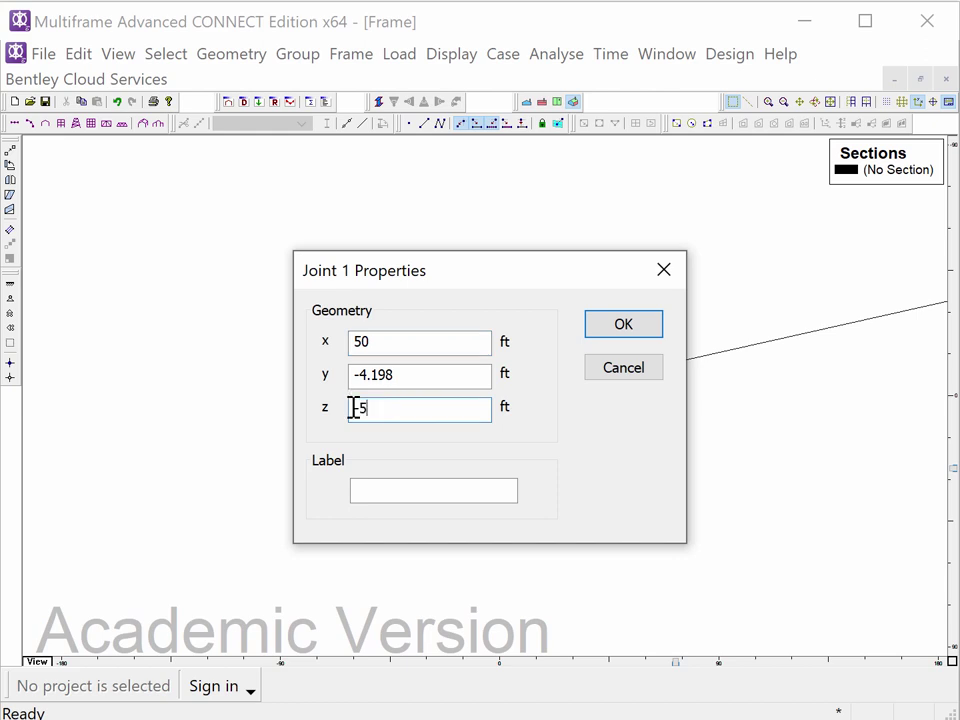
{"action": "type", "text": "0"}
{"action": "left_click_drag", "start_coordinate": [414, 375], "coordinate": [281, 386]}
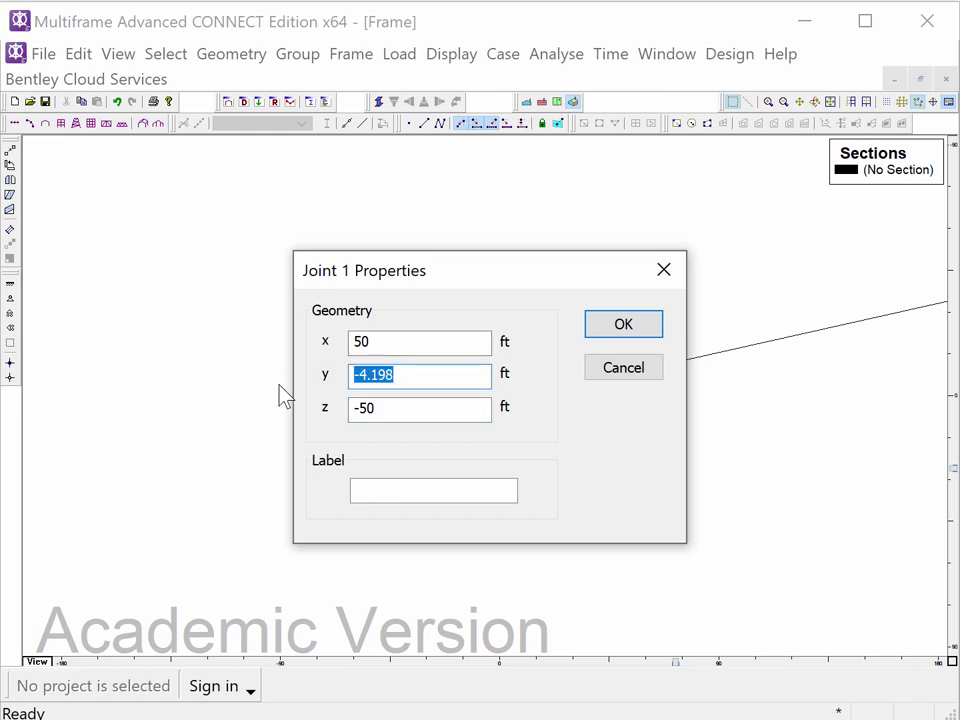
{"action": "type", "text": "0"}
{"action": "left_click", "coordinate": [618, 328]}
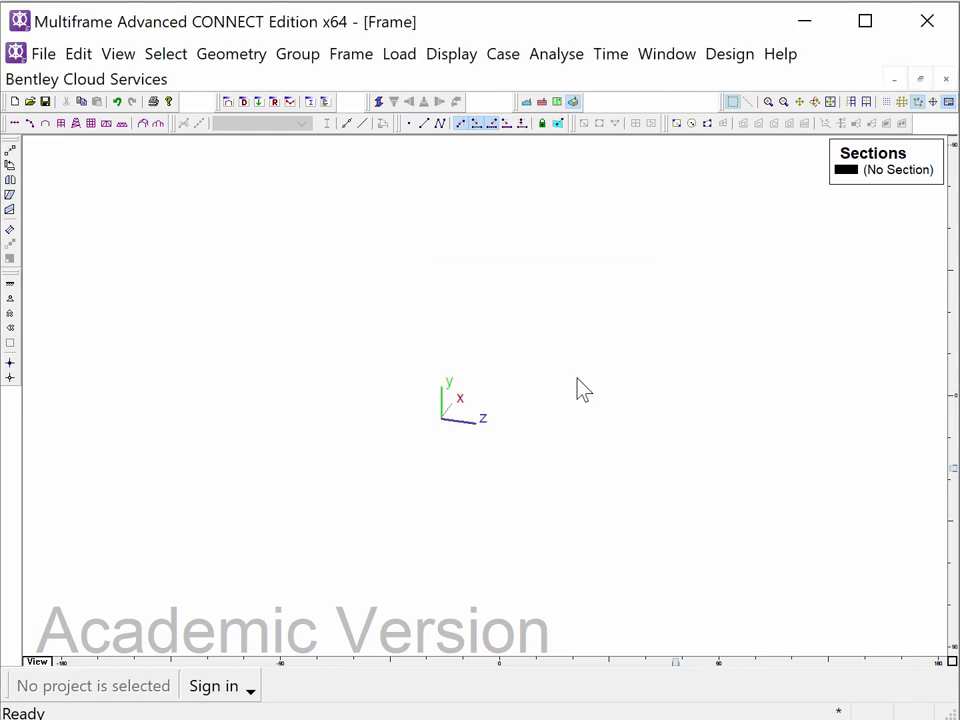
Duplicate the member cylindrically about the vertical axis at 90° spacing, 3 times
{"action": "key", "text": "ctrl+f"}
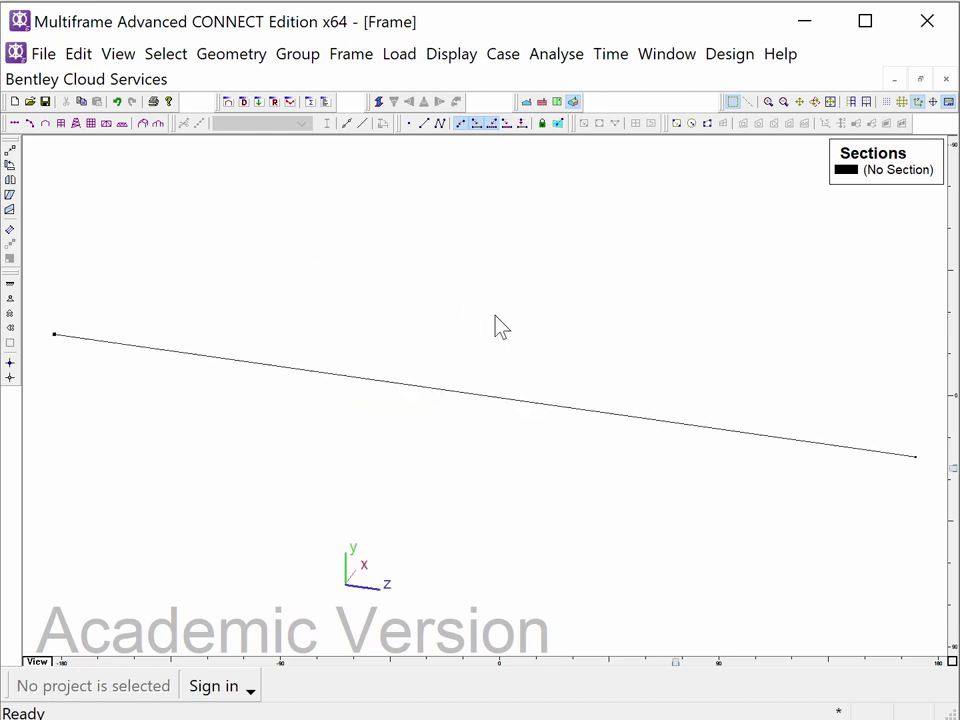
{"action": "scroll", "coordinate": [501, 327], "scroll_direction": "down", "scroll_amount": 1}
{"action": "left_click", "coordinate": [511, 399]}
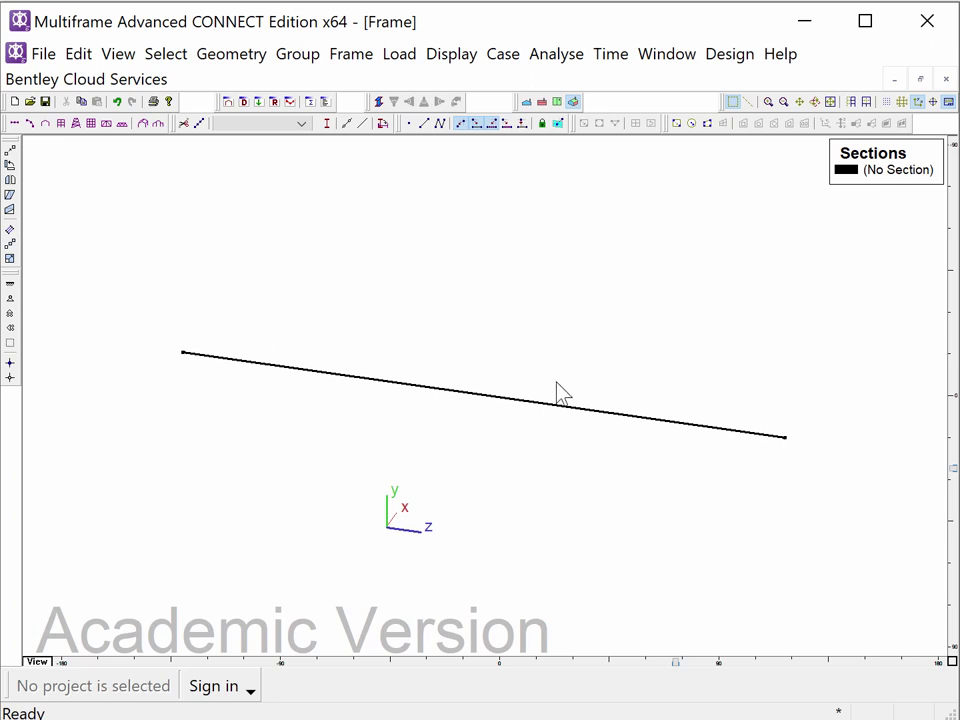
{"action": "left_click", "coordinate": [227, 55]}
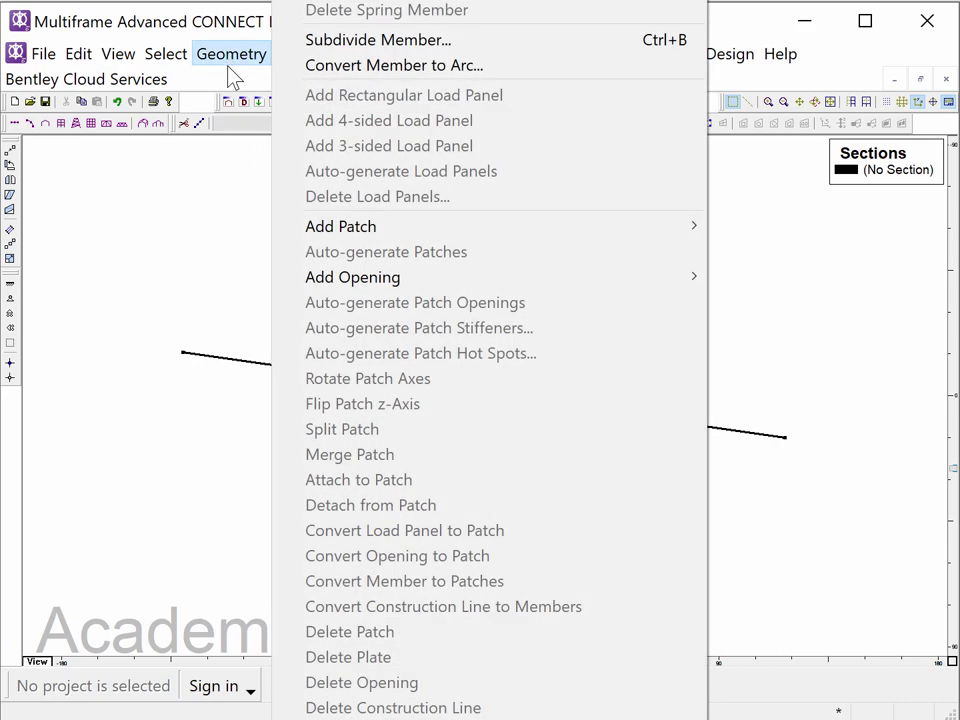
{"action": "left_click", "coordinate": [352, 714]}
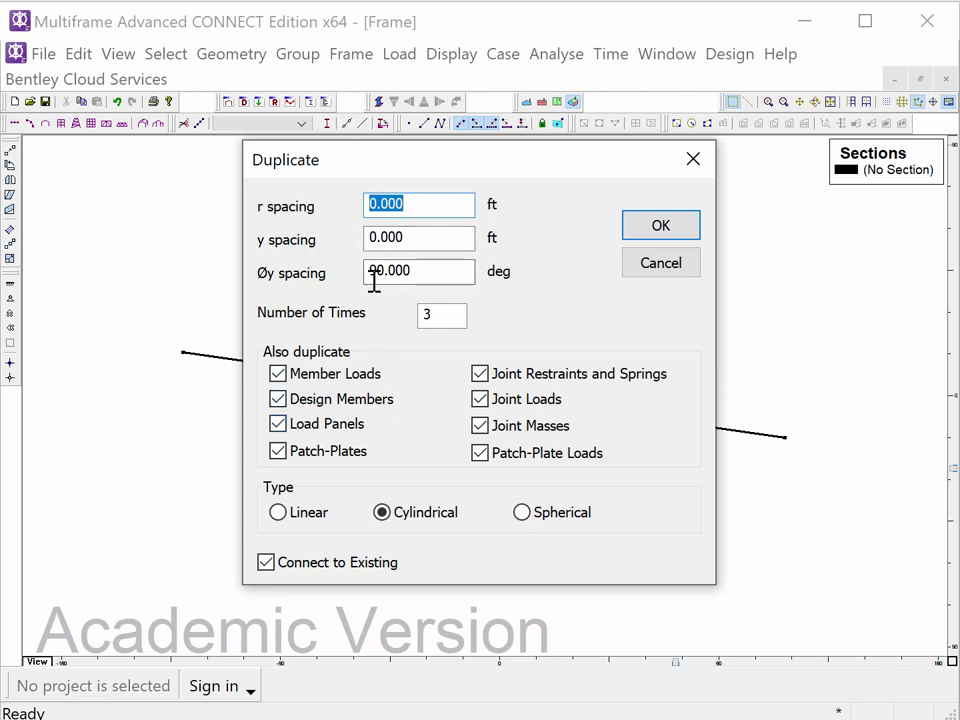
{"action": "left_click", "coordinate": [635, 233]}
Reposition and rotate the view of the square frame, then box-select its far edge member
{"action": "scroll", "coordinate": [550, 297], "scroll_direction": "down", "scroll_amount": 3}
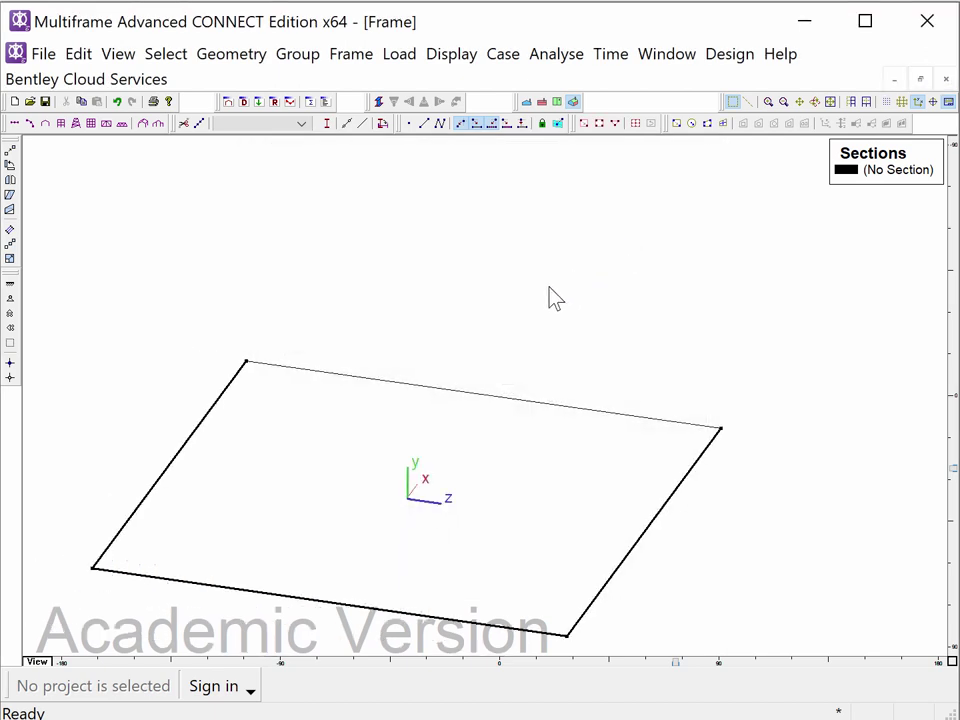
{"action": "middle_click_drag", "start_coordinate": [544, 296], "coordinate": [602, 236]}
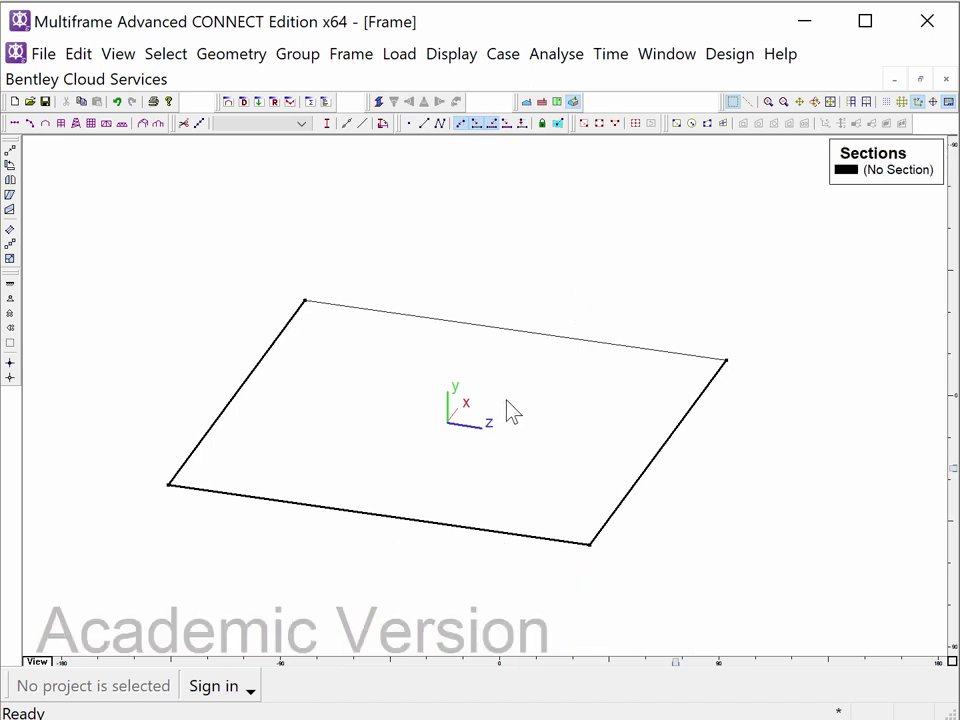
{"action": "left_click_drag", "start_coordinate": [501, 396], "coordinate": [529, 390]}
{"action": "middle_click_drag", "start_coordinate": [529, 390], "coordinate": [566, 311]}
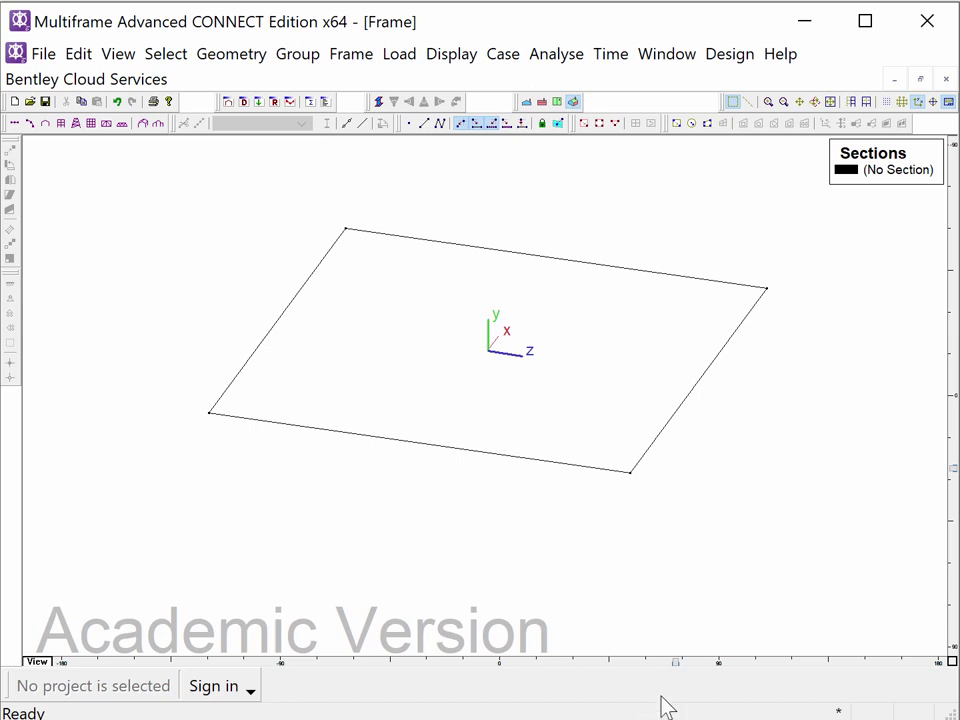
{"action": "left_click_drag", "start_coordinate": [674, 661], "coordinate": [435, 700]}
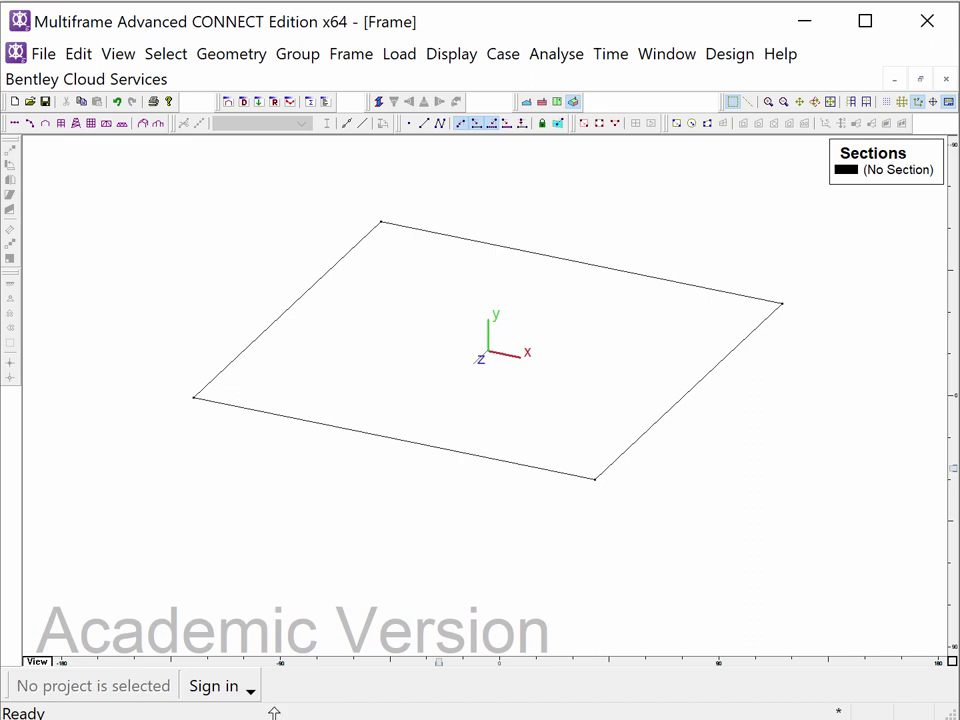
{"action": "left_click_drag", "start_coordinate": [339, 361], "coordinate": [219, 328]}
{"action": "left_click_drag", "start_coordinate": [567, 208], "coordinate": [488, 348]}
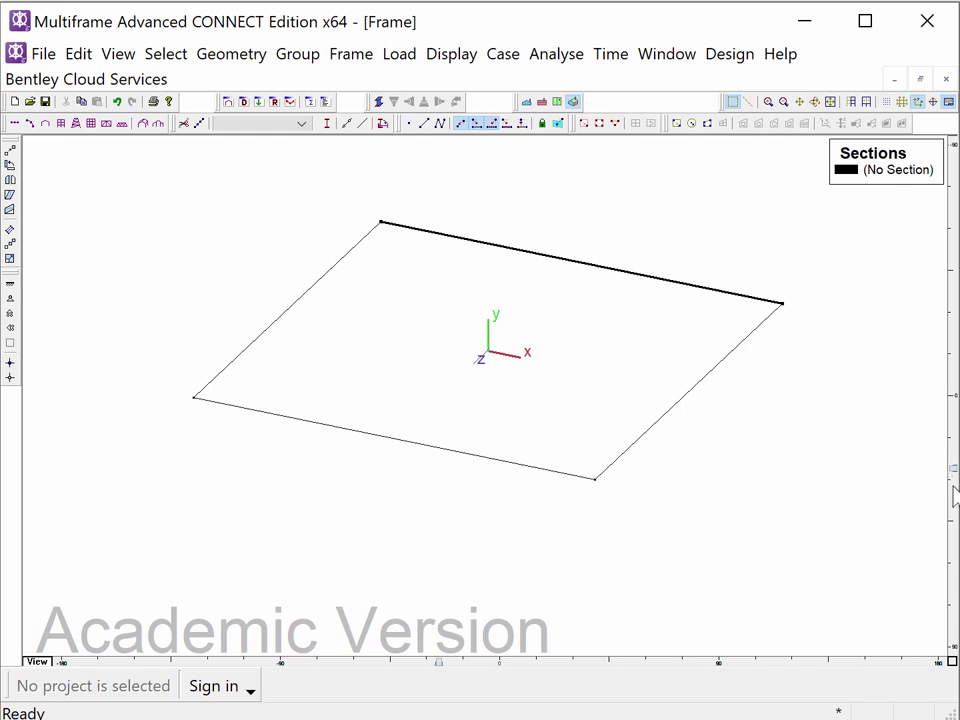
{"action": "left_click", "coordinate": [950, 566]}
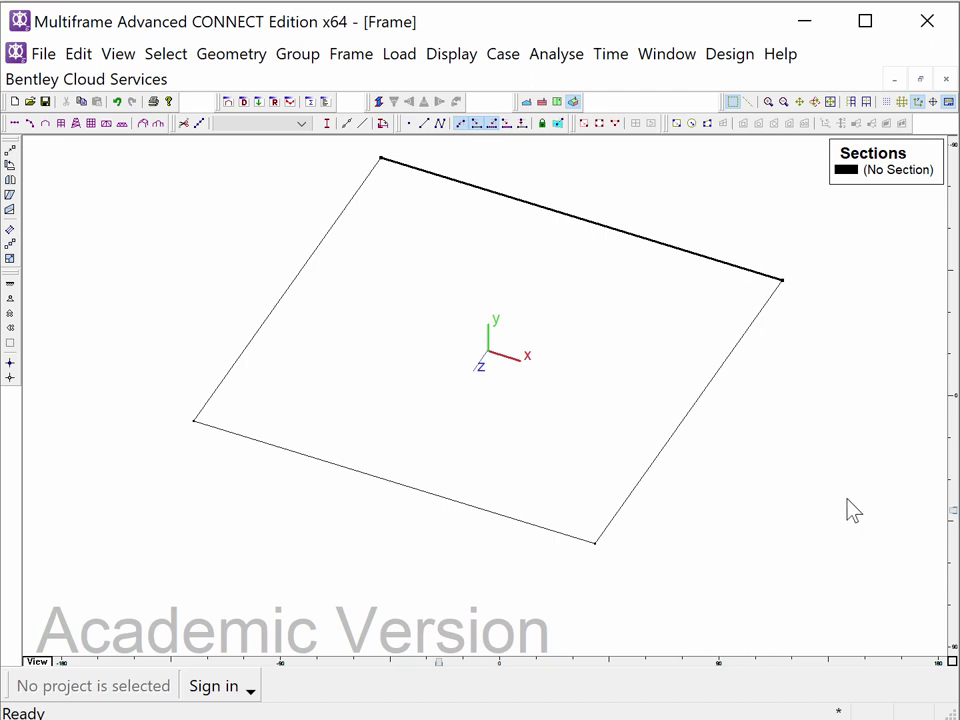
{"action": "middle_click_drag", "start_coordinate": [850, 510], "coordinate": [846, 576]}
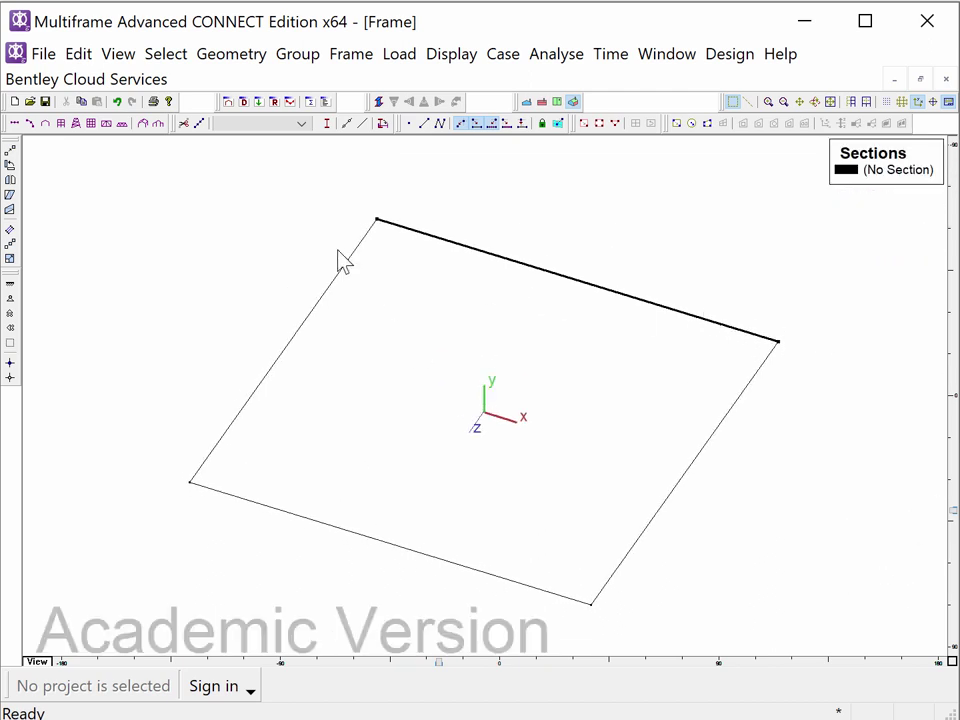
{"action": "left_click_drag", "start_coordinate": [326, 157], "coordinate": [412, 265]}
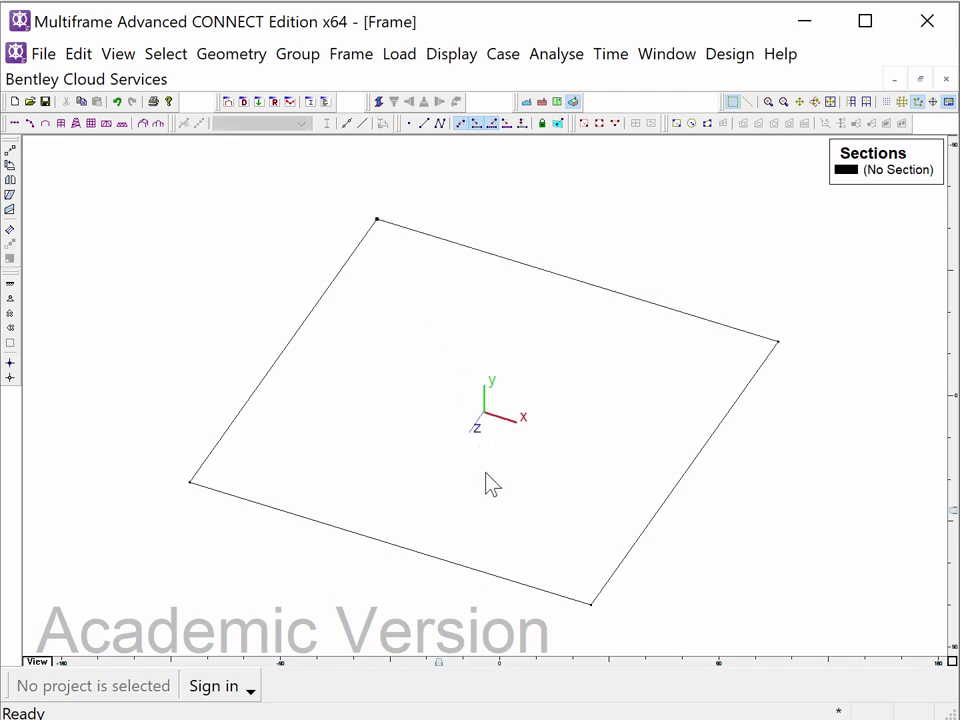
{"action": "left_click_drag", "start_coordinate": [545, 528], "coordinate": [621, 618]}
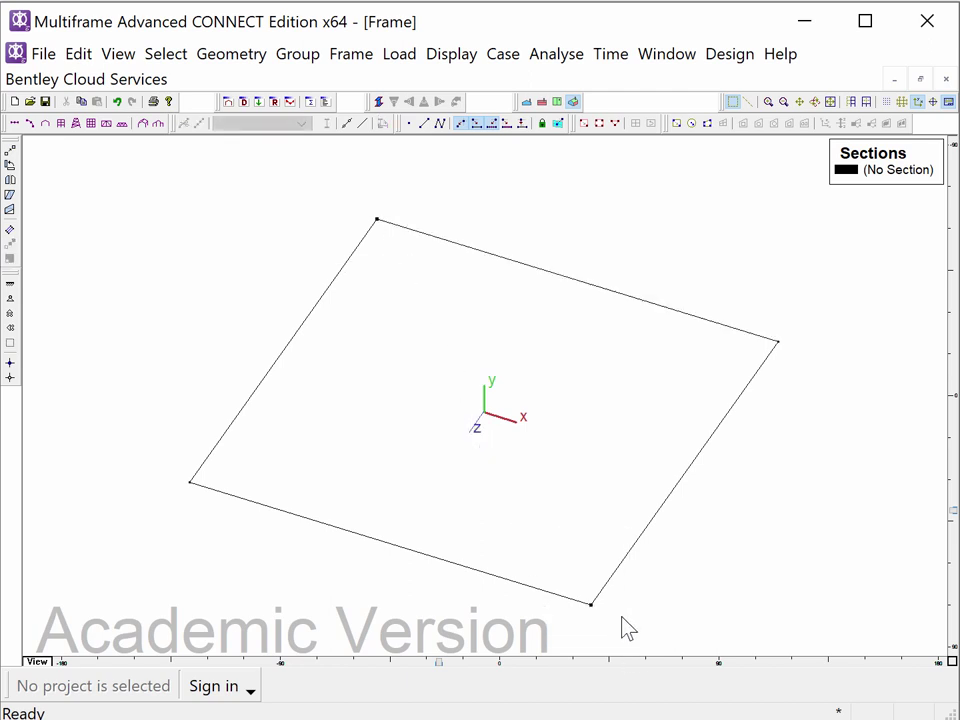
{"action": "left_click", "coordinate": [514, 591]}
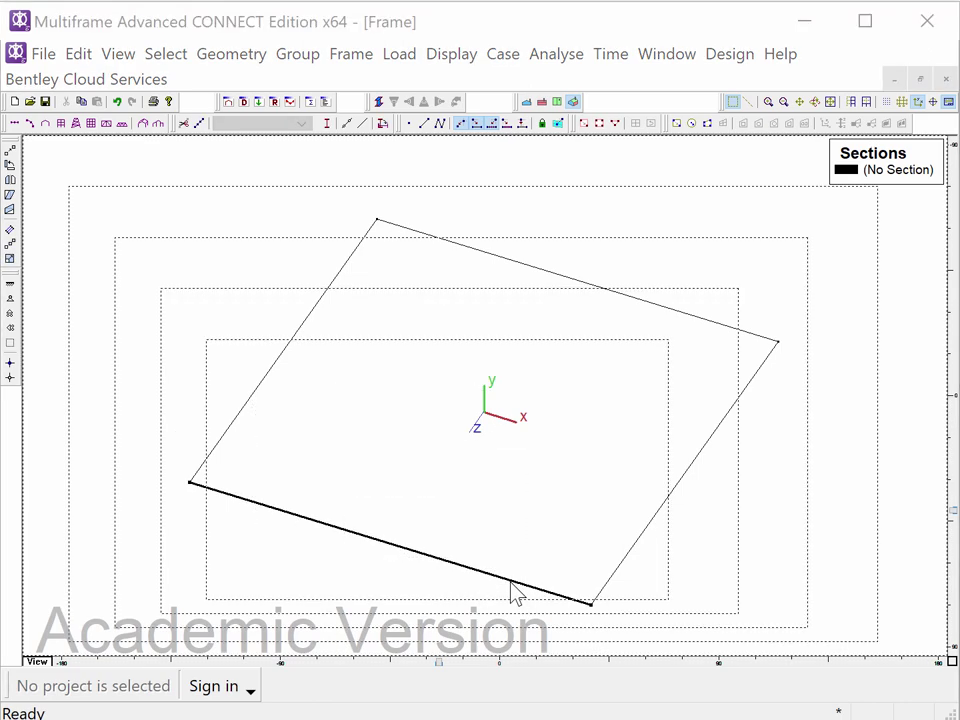
{"action": "double_click", "coordinate": [514, 591]}
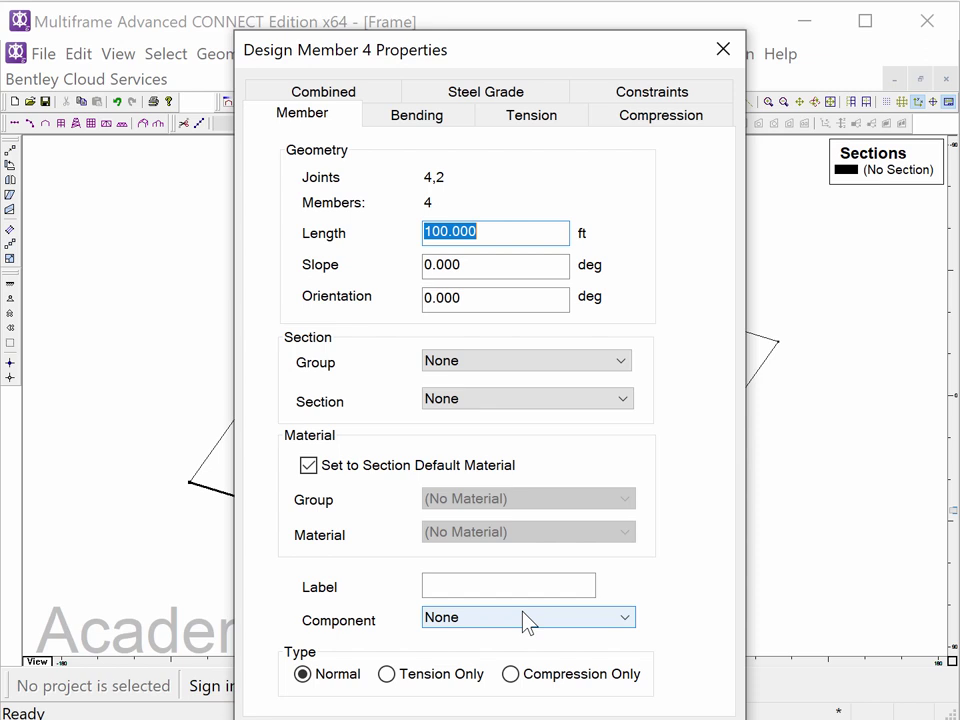
{"action": "left_click", "coordinate": [722, 50]}
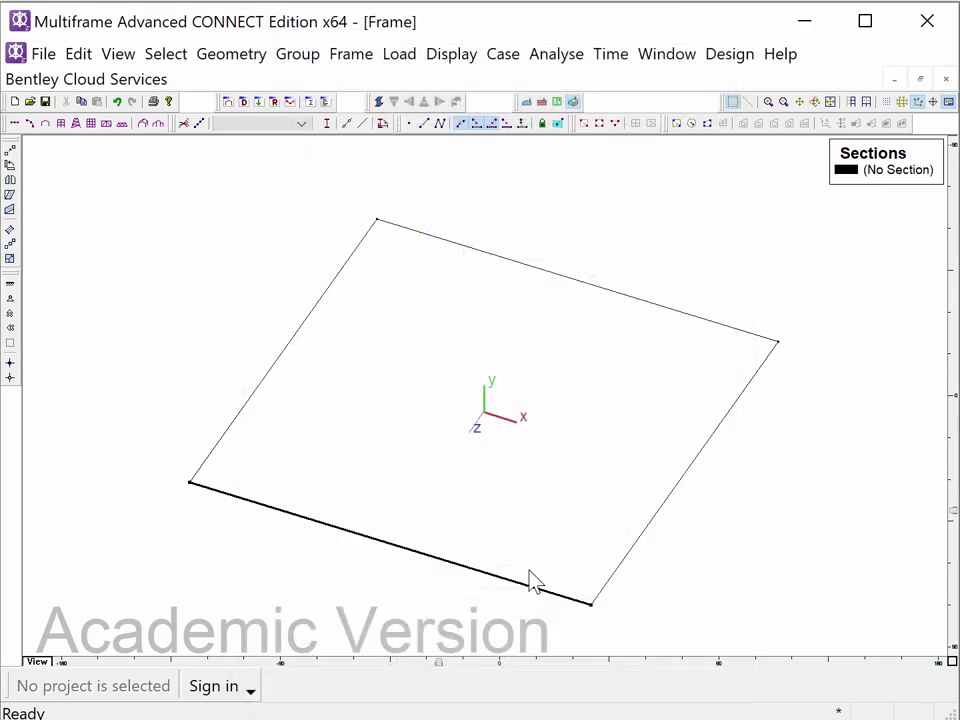
{"action": "double_click", "coordinate": [591, 605]}
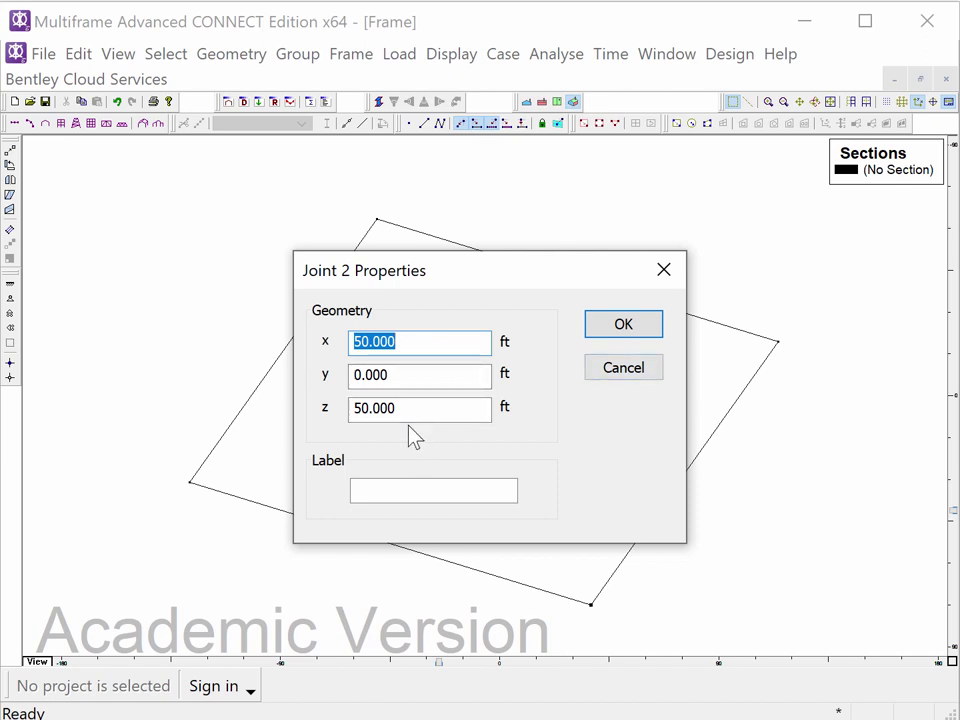
{"action": "left_click", "coordinate": [631, 386]}
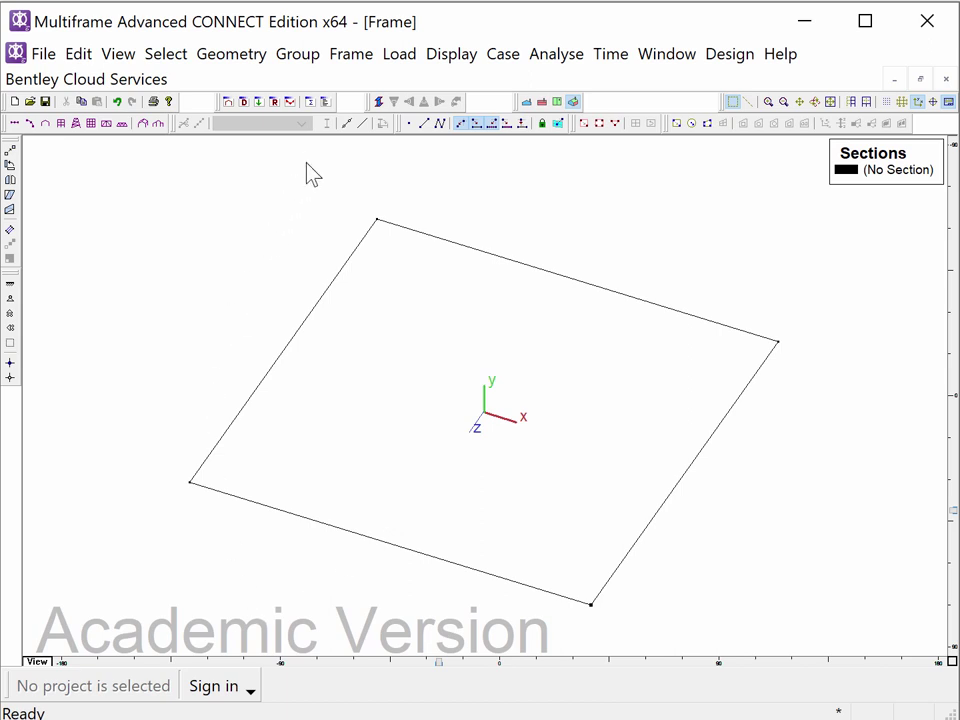
Extrude the lower-left and right corner joints 30 ft in y to make two vertical members
{"action": "left_click_drag", "start_coordinate": [155, 365], "coordinate": [222, 534]}
{"action": "left_click_drag", "start_coordinate": [763, 287], "coordinate": [808, 392]}
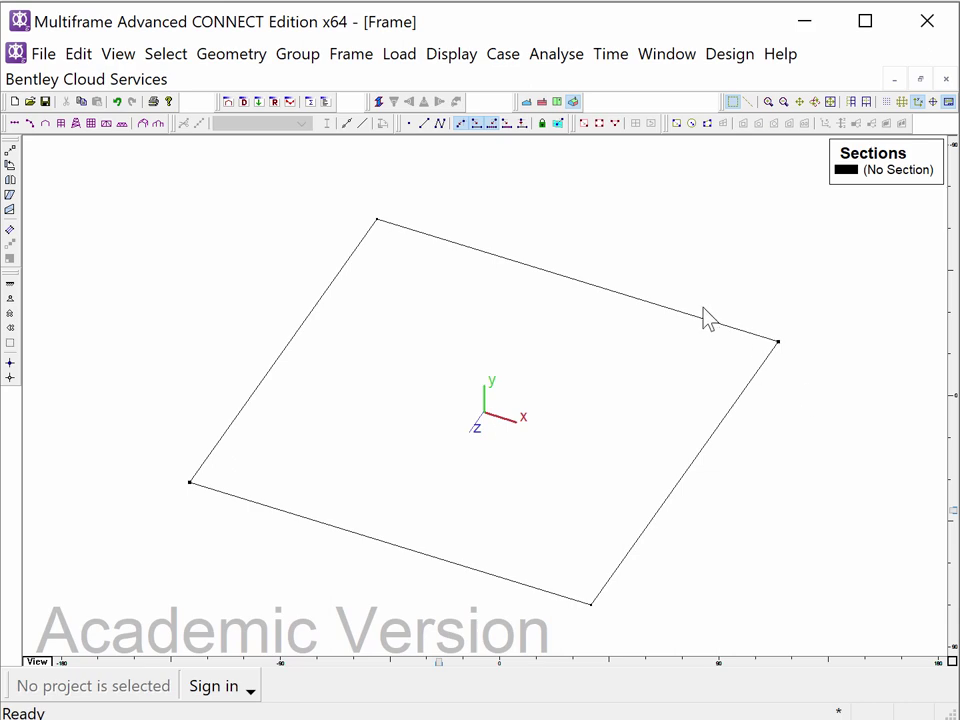
{"action": "left_click", "coordinate": [231, 56]}
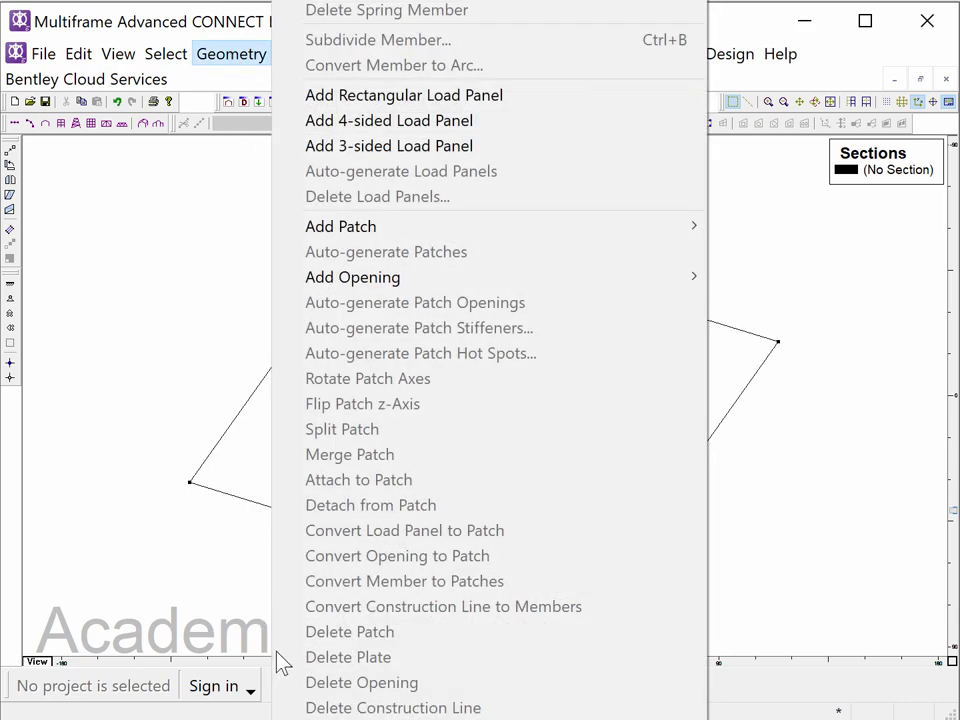
{"action": "left_click", "coordinate": [381, 716]}
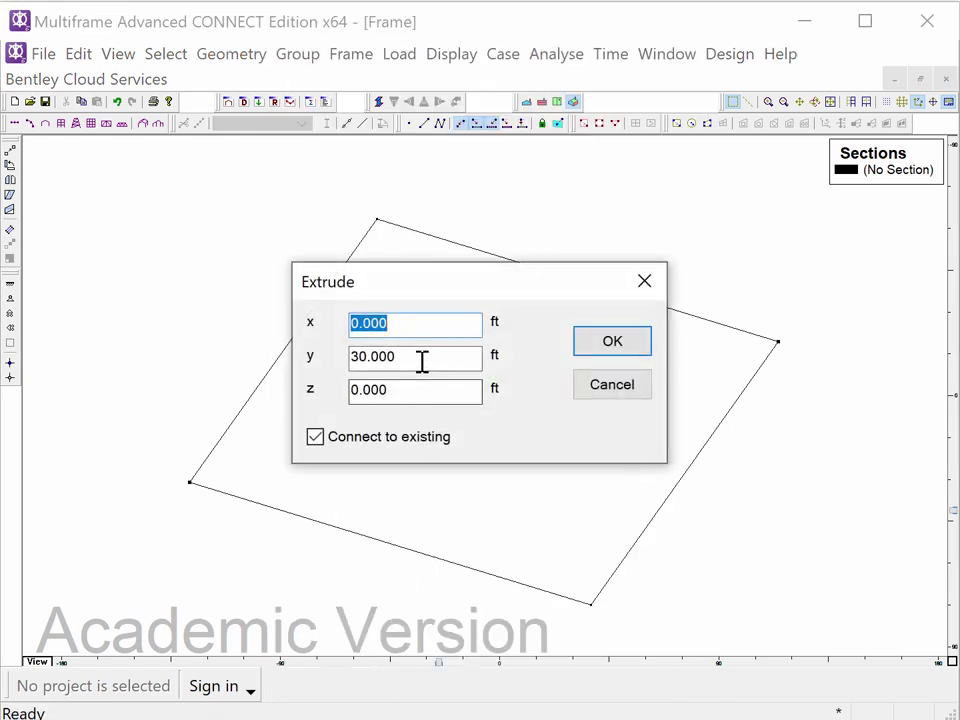
{"action": "left_click_drag", "start_coordinate": [422, 362], "coordinate": [304, 358]}
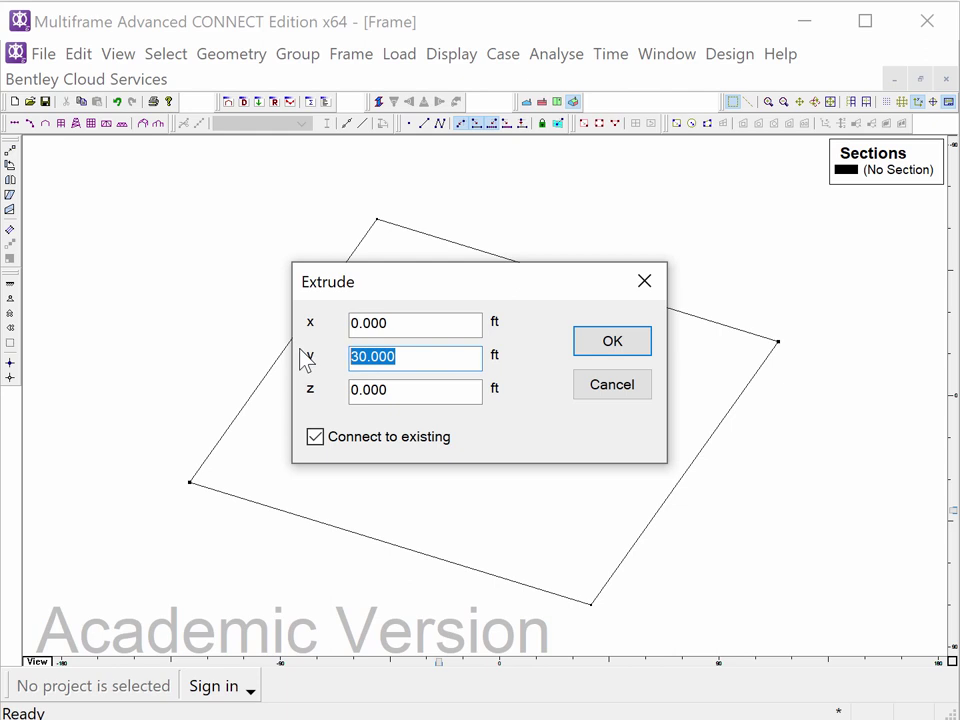
{"action": "type", "text": "30"}
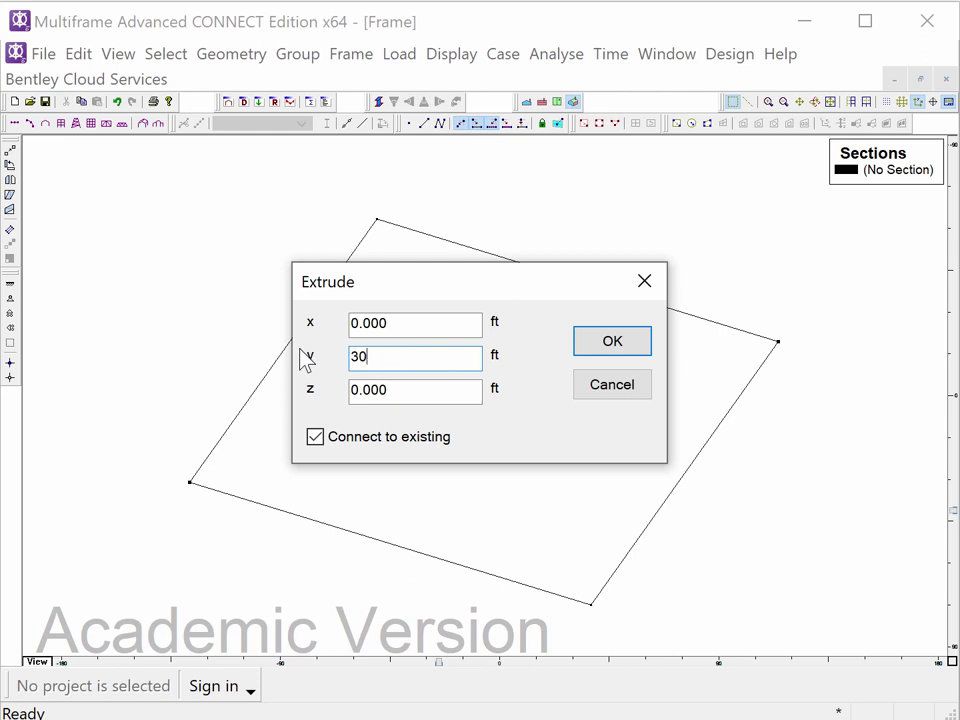
{"action": "left_click", "coordinate": [613, 342]}
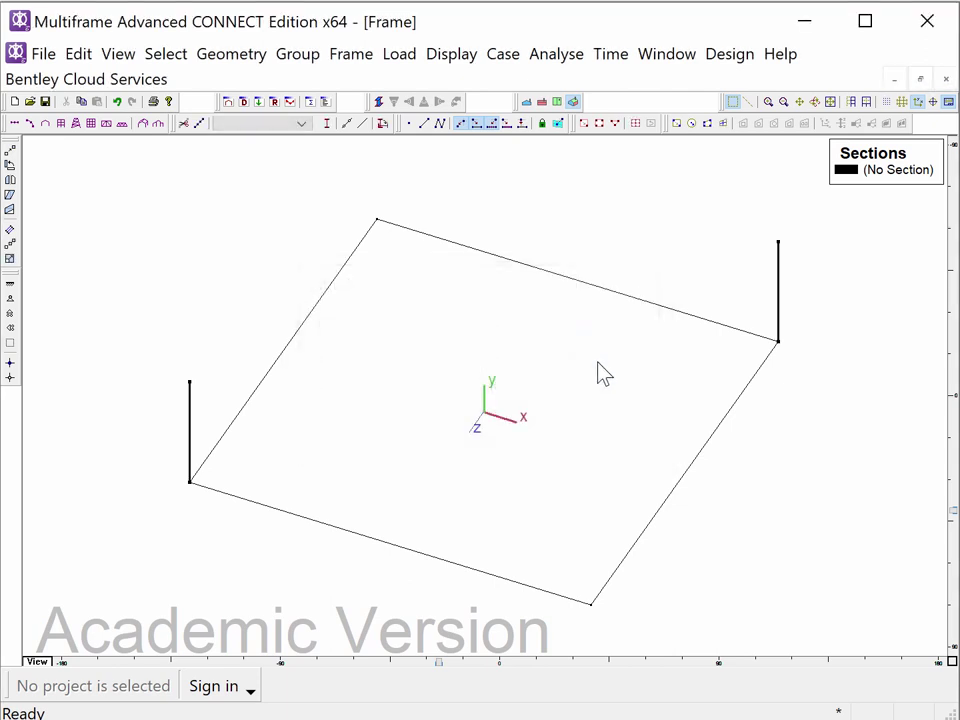
{"action": "left_click", "coordinate": [167, 232]}
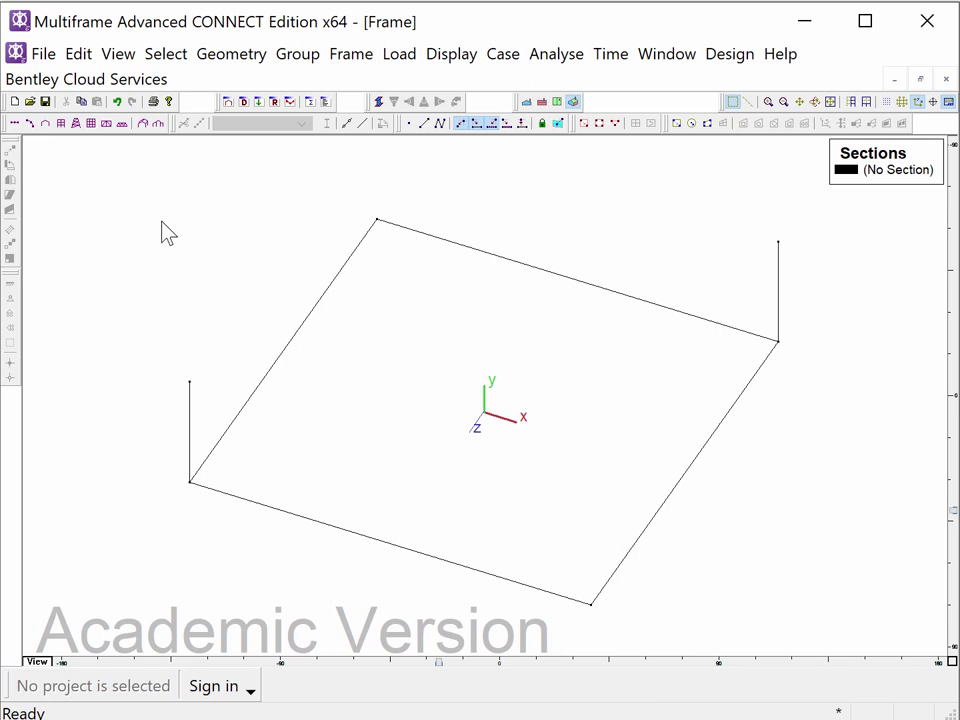
Draw connected members from the left vertical top to the top corner, right vertical top and bottom corner
{"action": "left_click", "coordinate": [440, 123]}
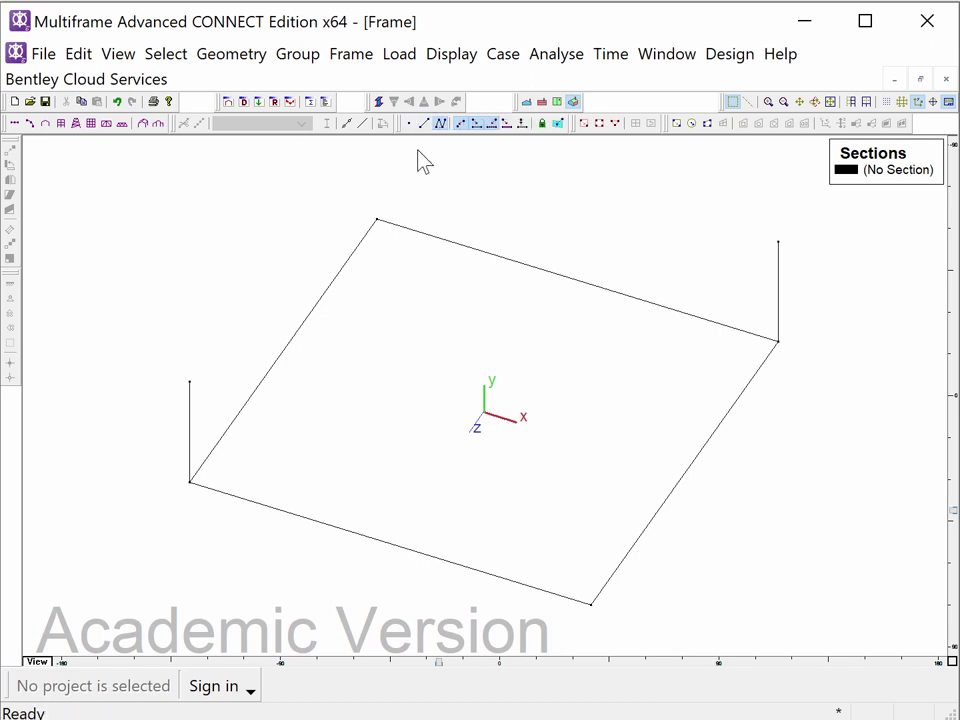
{"action": "left_click", "coordinate": [190, 382]}
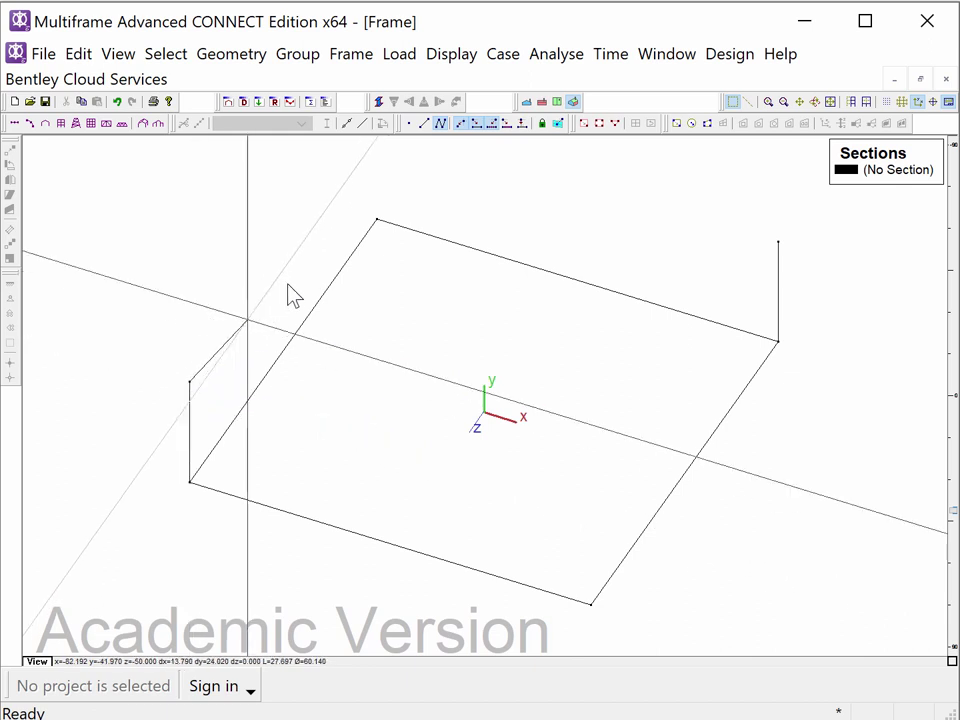
{"action": "left_click", "coordinate": [376, 219]}
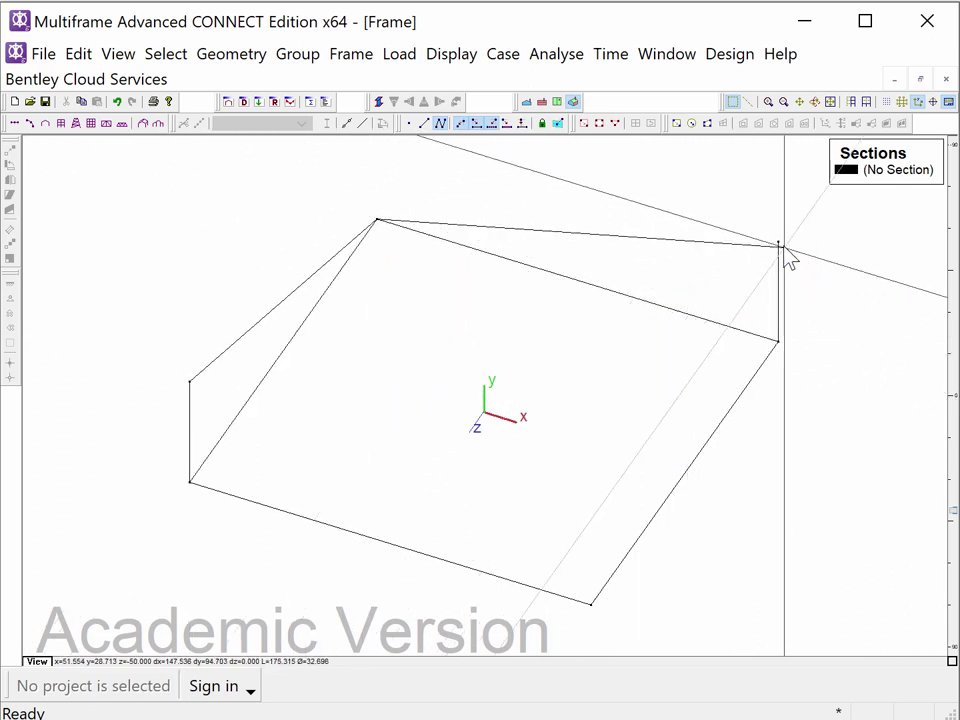
{"action": "mouse_move", "coordinate": [778, 245]}
{"action": "left_mouse_down"}
{"action": "mouse_move", "coordinate": [557, 654]}
{"action": "mouse_move", "coordinate": [613, 614]}
{"action": "mouse_move", "coordinate": [375, 506]}
{"action": "mouse_move", "coordinate": [252, 437]}
{"action": "mouse_move", "coordinate": [191, 384]}
{"action": "left_mouse_up"}
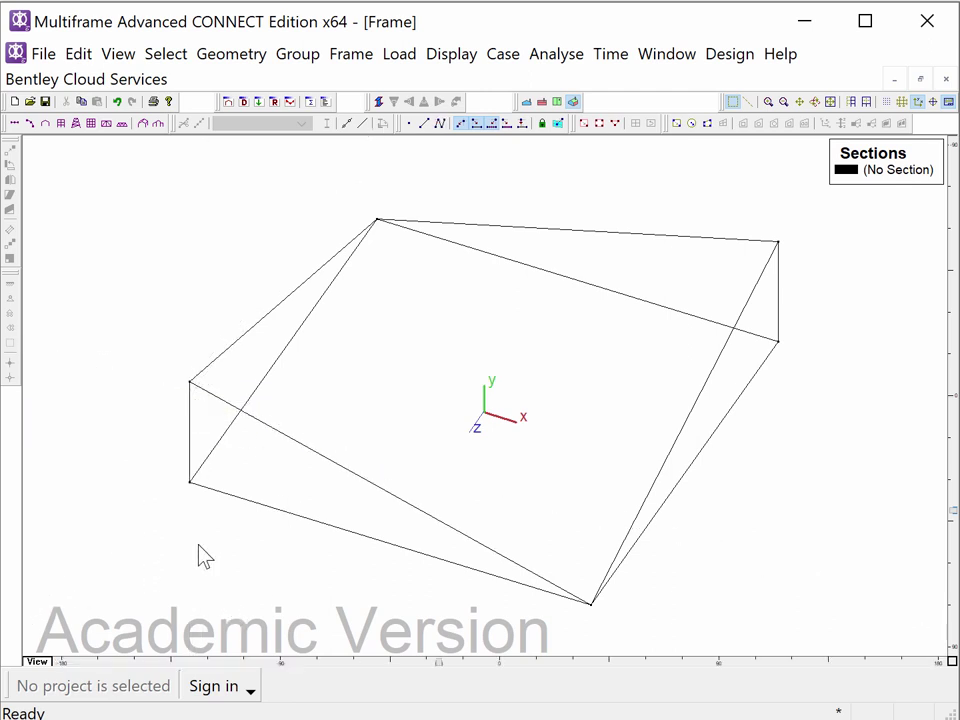
{"action": "left_click_drag", "start_coordinate": [220, 557], "coordinate": [110, 456]}
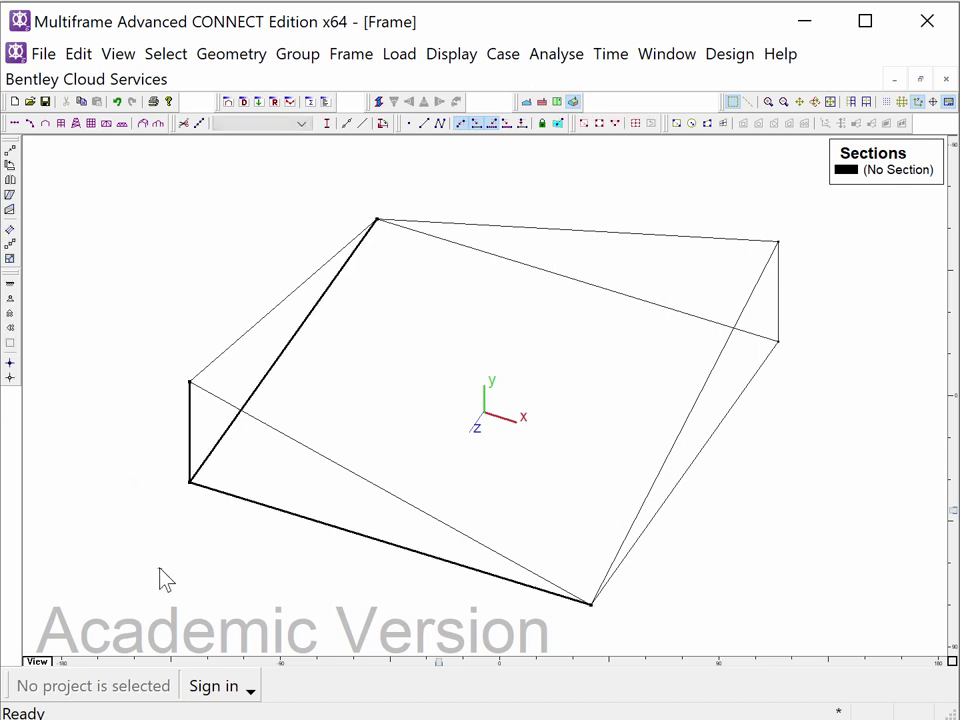
Select the square and vertical members and assign them the 3.5 in pipe section P3
{"action": "left_click", "coordinate": [160, 578]}
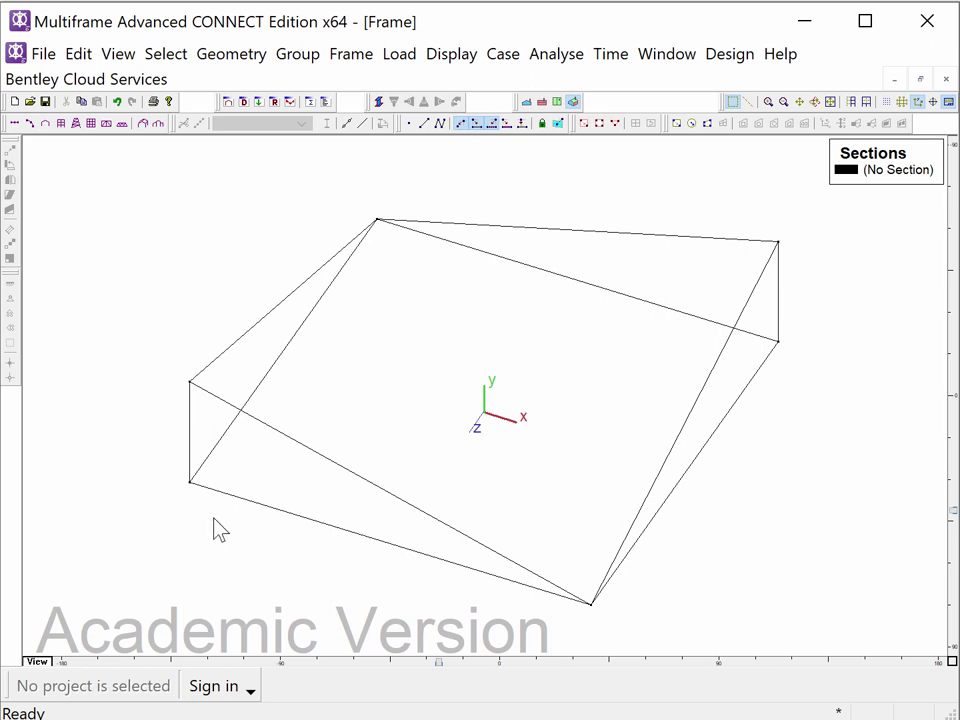
{"action": "mouse_move", "coordinate": [208, 520]}
{"action": "left_mouse_down"}
{"action": "mouse_move", "coordinate": [156, 465]}
{"action": "mouse_move", "coordinate": [156, 476]}
{"action": "left_mouse_up"}
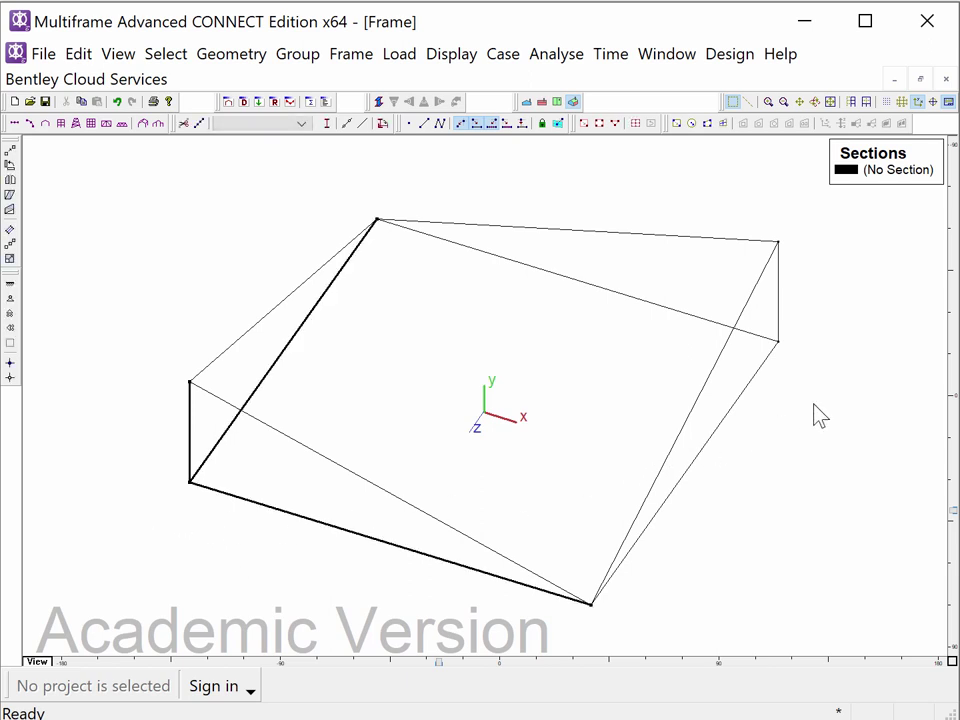
{"action": "left_click_drag", "start_coordinate": [826, 407], "coordinate": [778, 343]}
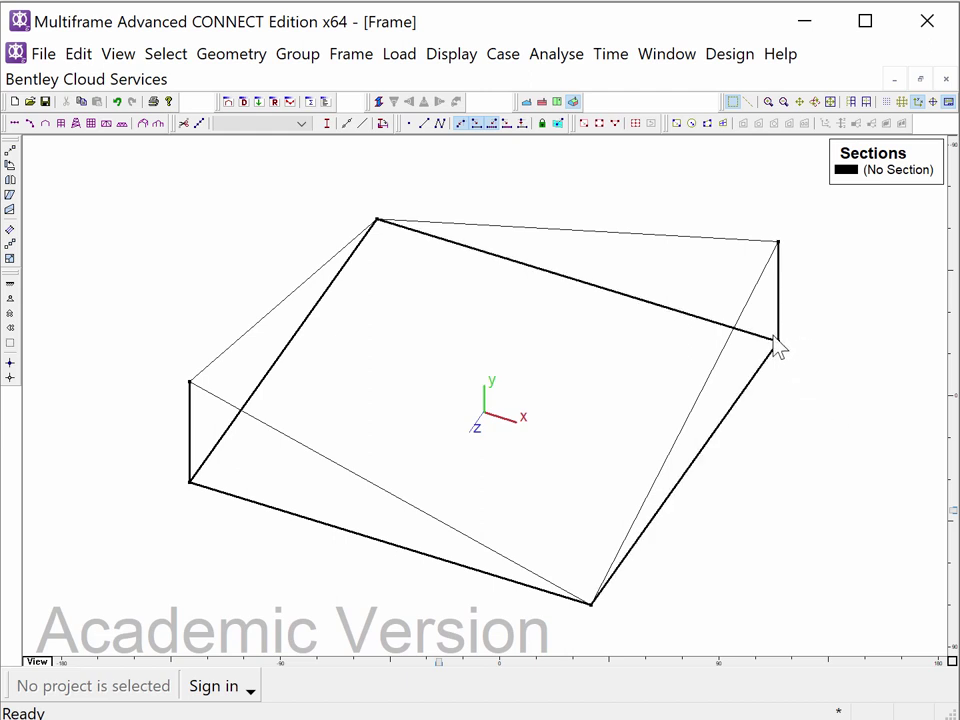
{"action": "left_click", "coordinate": [300, 123]}
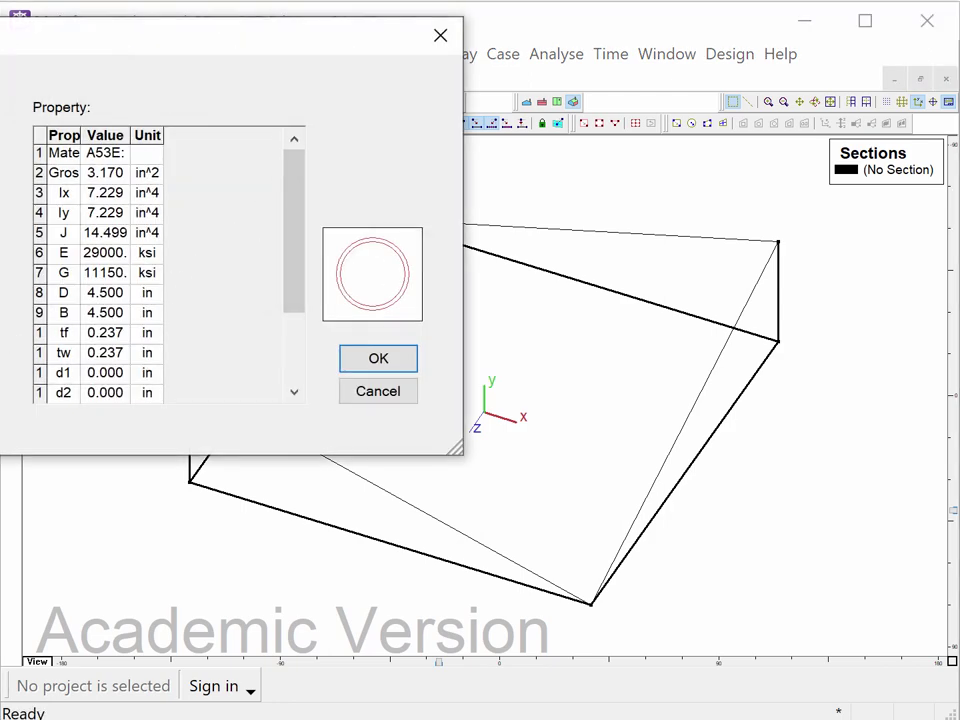
{"action": "key", "text": "Up"}
{"action": "key", "text": "Up"}
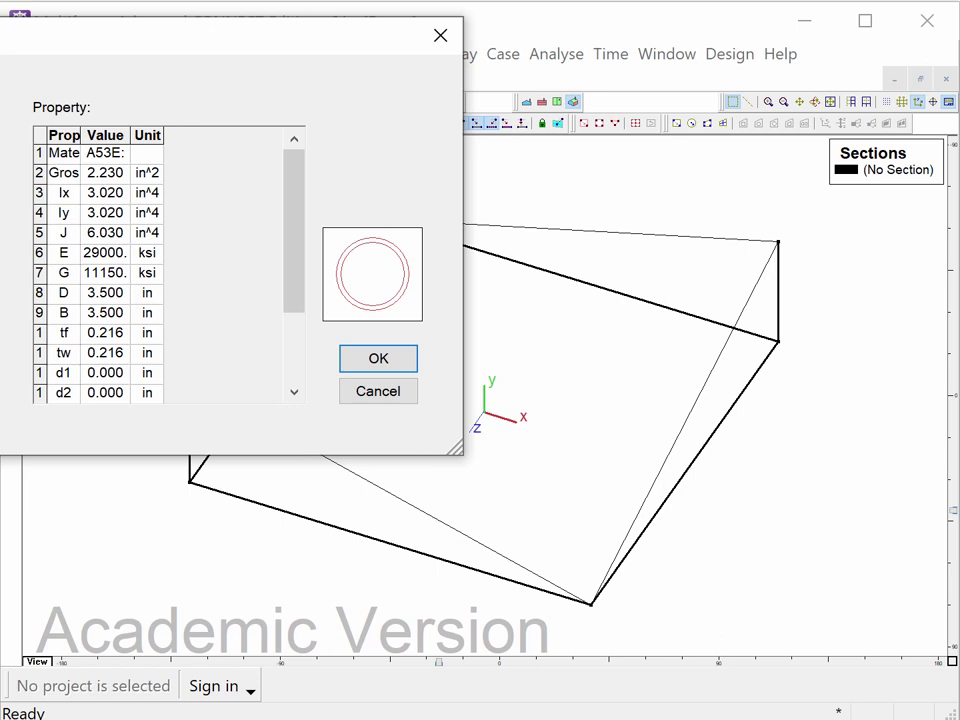
{"action": "left_click", "coordinate": [365, 361]}
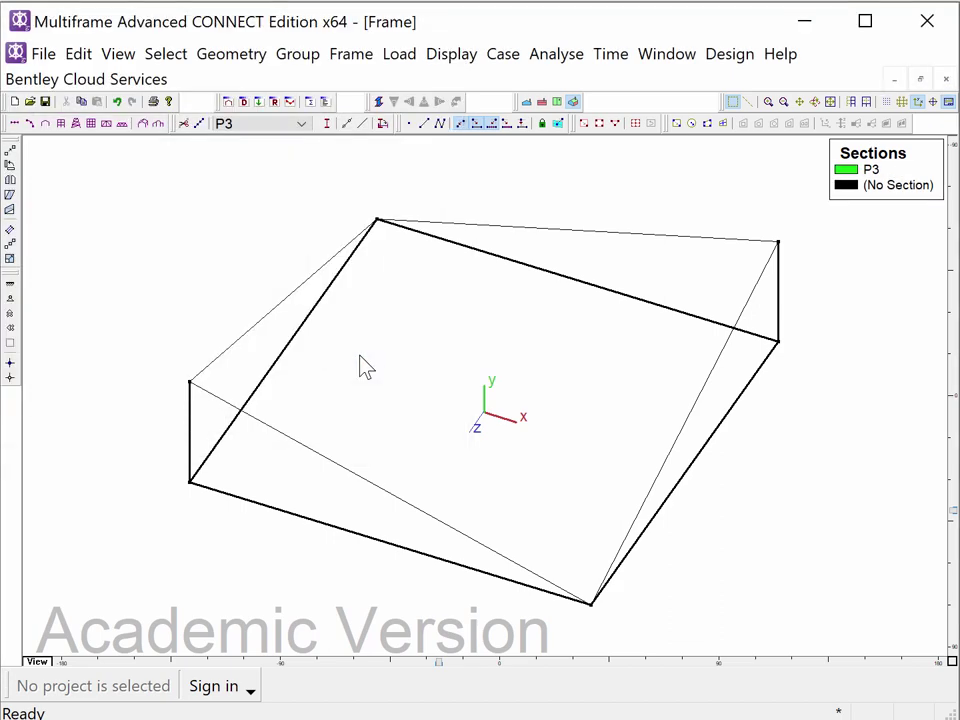
{"action": "left_click", "coordinate": [223, 236]}
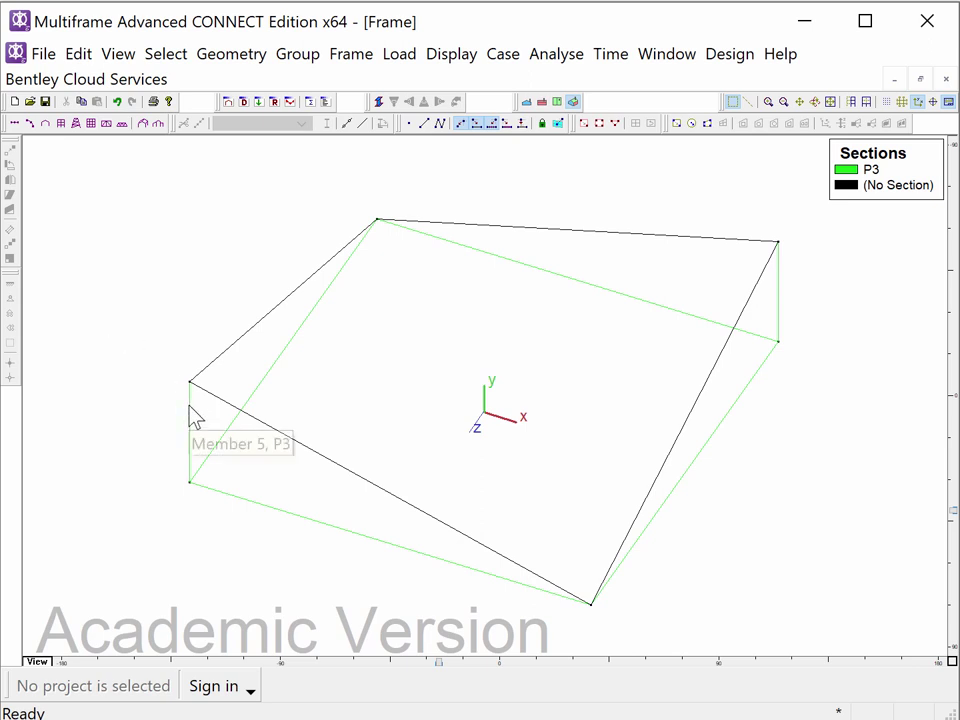
{"action": "left_click", "coordinate": [190, 410]}
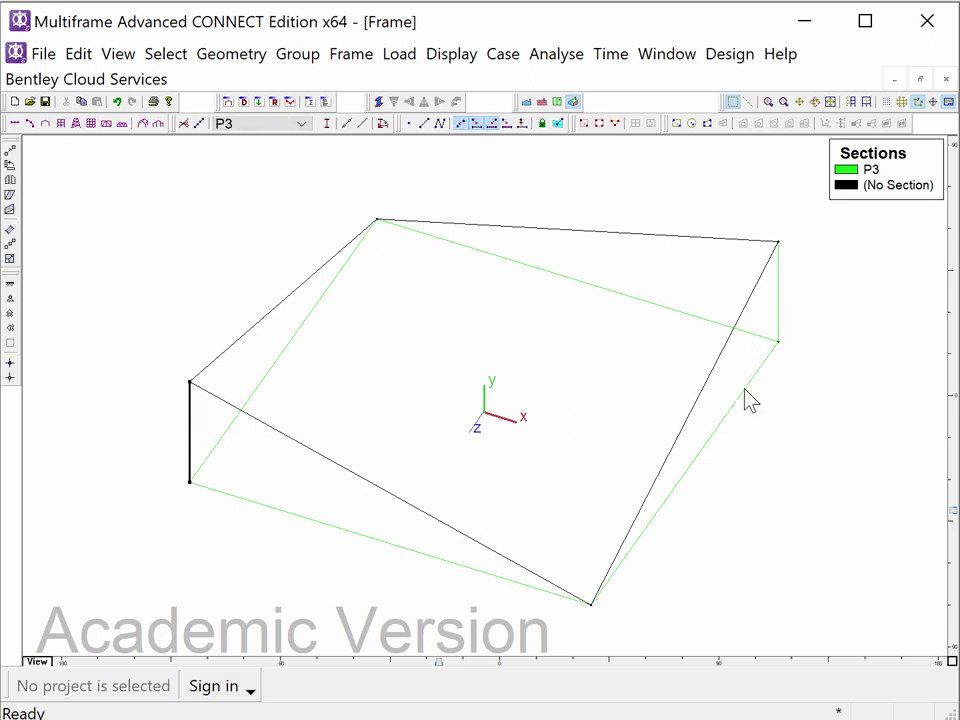
{"action": "left_click", "coordinate": [778, 300]}
{"action": "left_click_drag", "start_coordinate": [768, 416], "coordinate": [751, 332]}
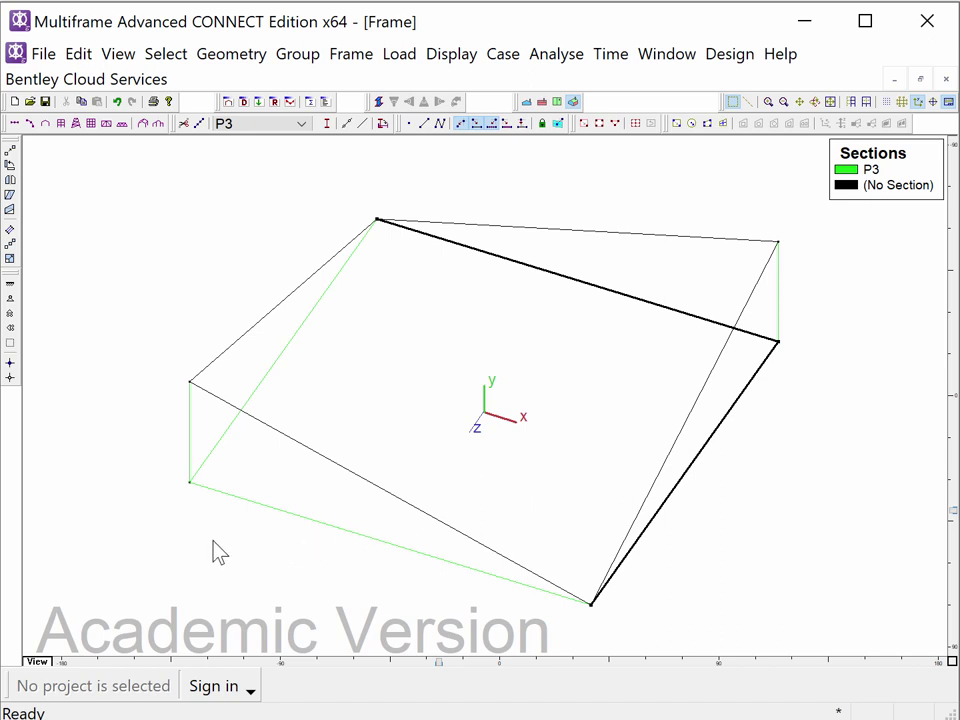
{"action": "left_click_drag", "start_coordinate": [212, 526], "coordinate": [198, 452]}
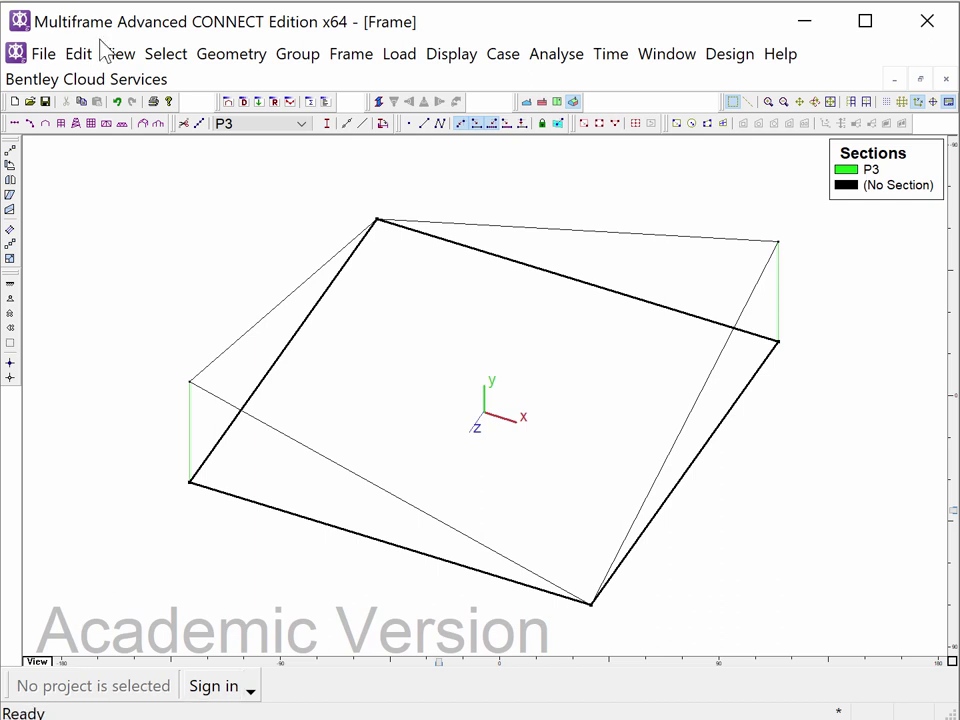
{"action": "left_click", "coordinate": [228, 261]}
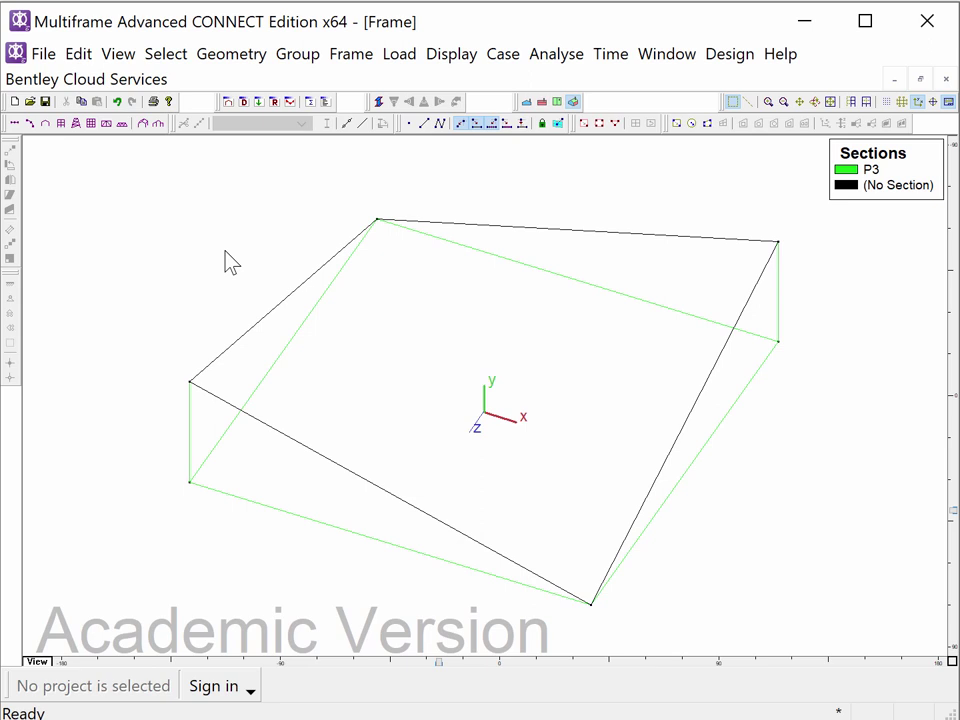
Select the four sloping edge members and give them the member label 'Edge'
{"action": "left_click", "coordinate": [305, 282]}
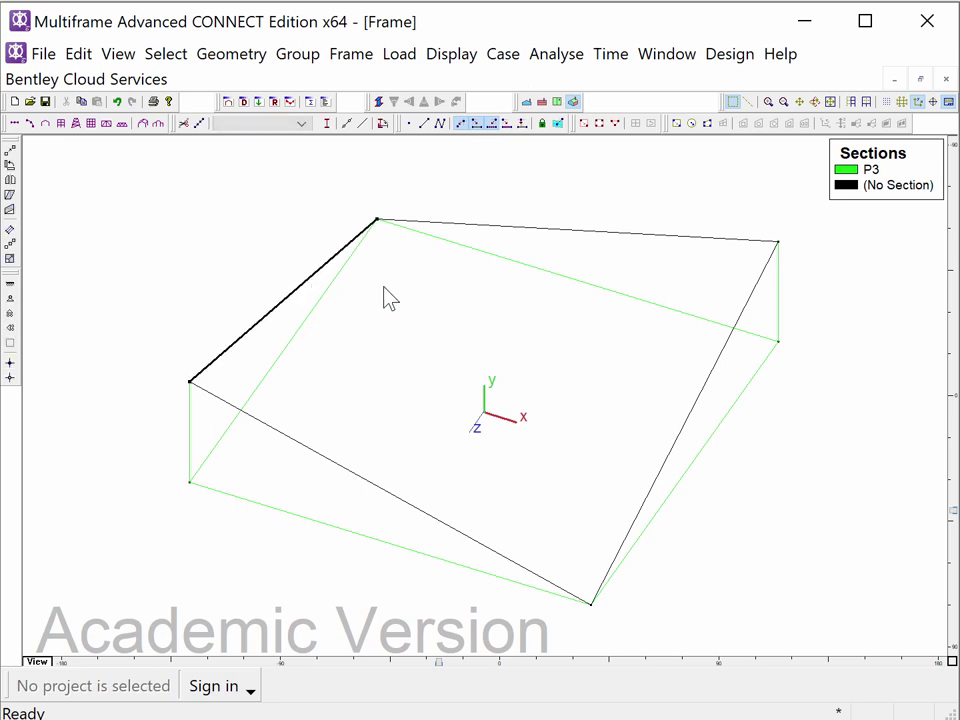
{"action": "left_click", "coordinate": [496, 230]}
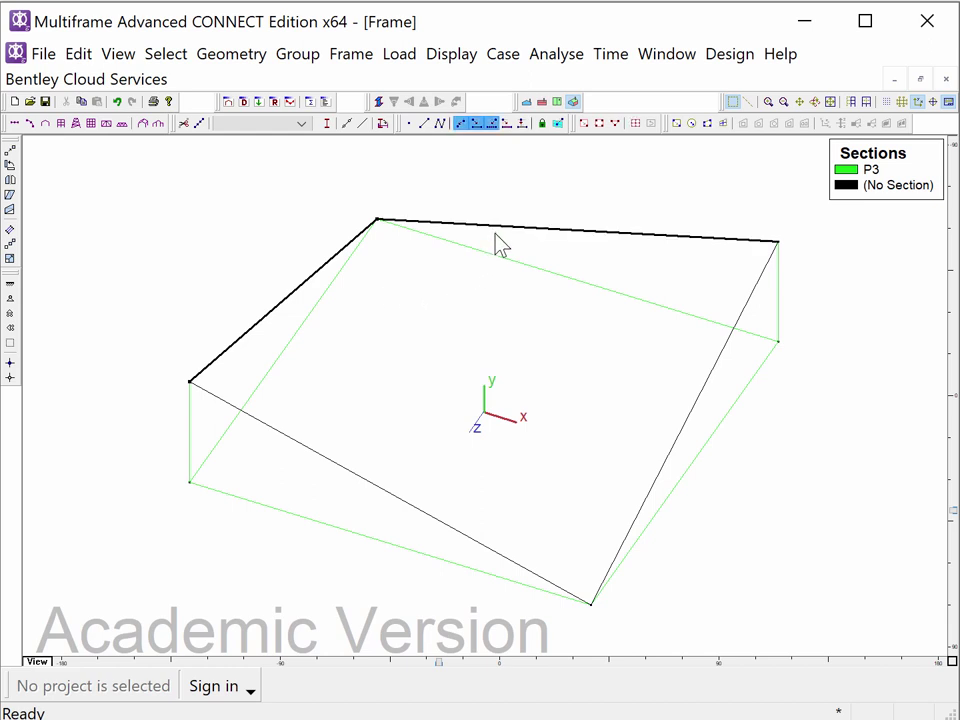
{"action": "left_click", "coordinate": [700, 396]}
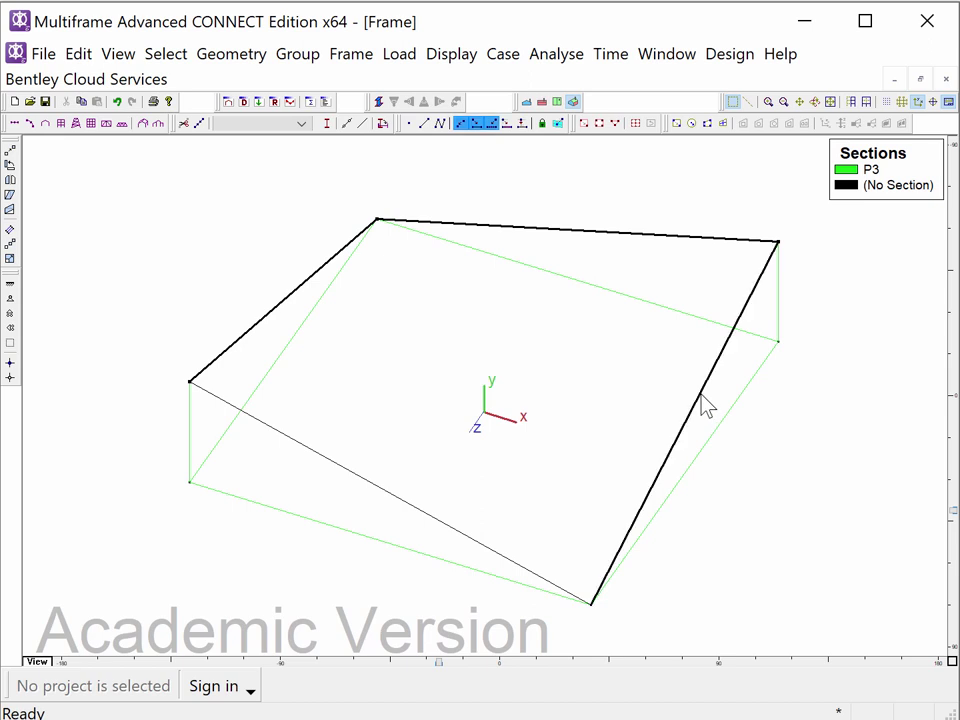
{"action": "left_click", "coordinate": [327, 491]}
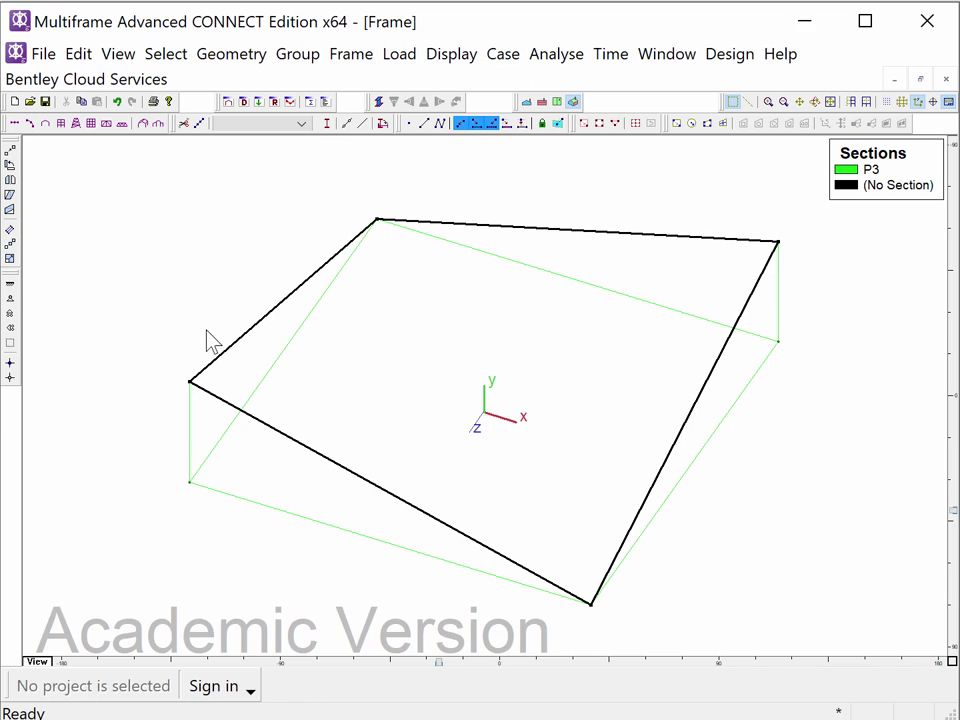
{"action": "left_click", "coordinate": [352, 55]}
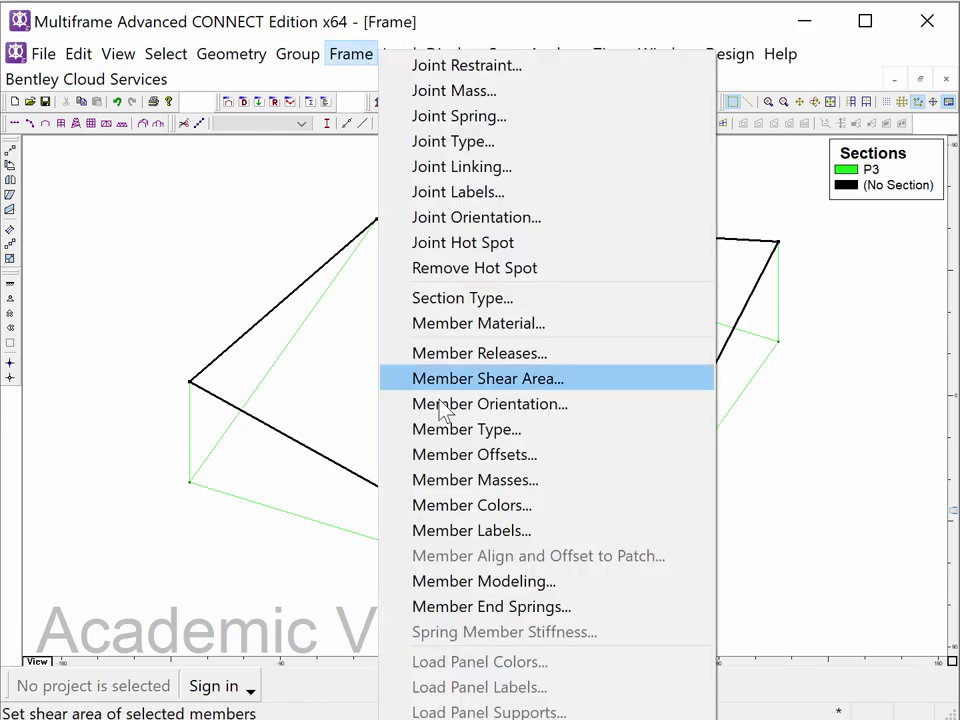
{"action": "left_click", "coordinate": [466, 541]}
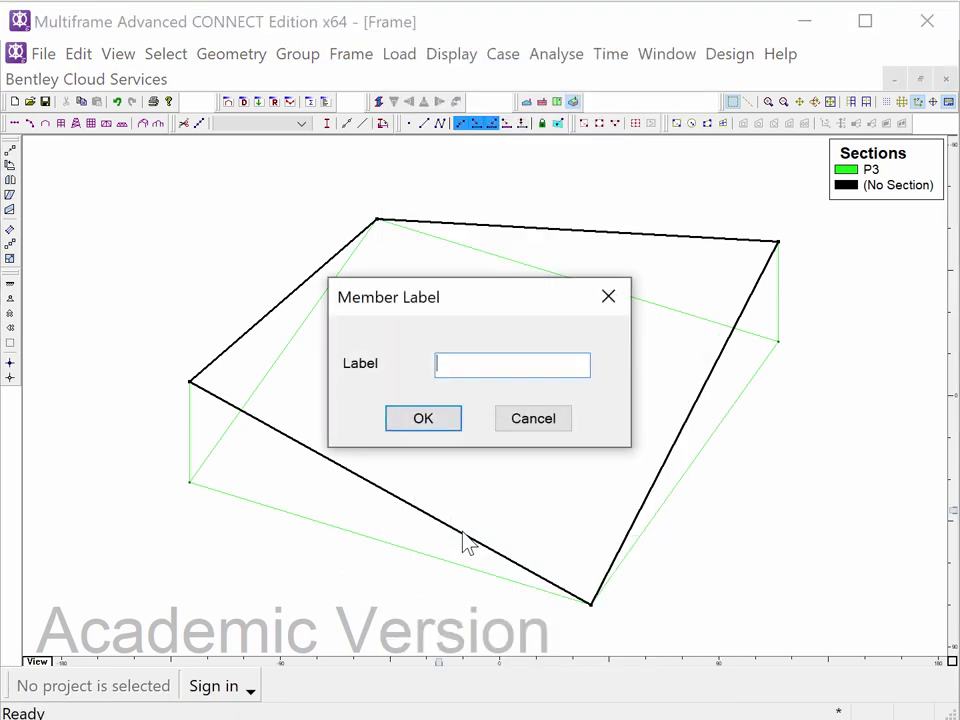
{"action": "type", "text": "Edge"}
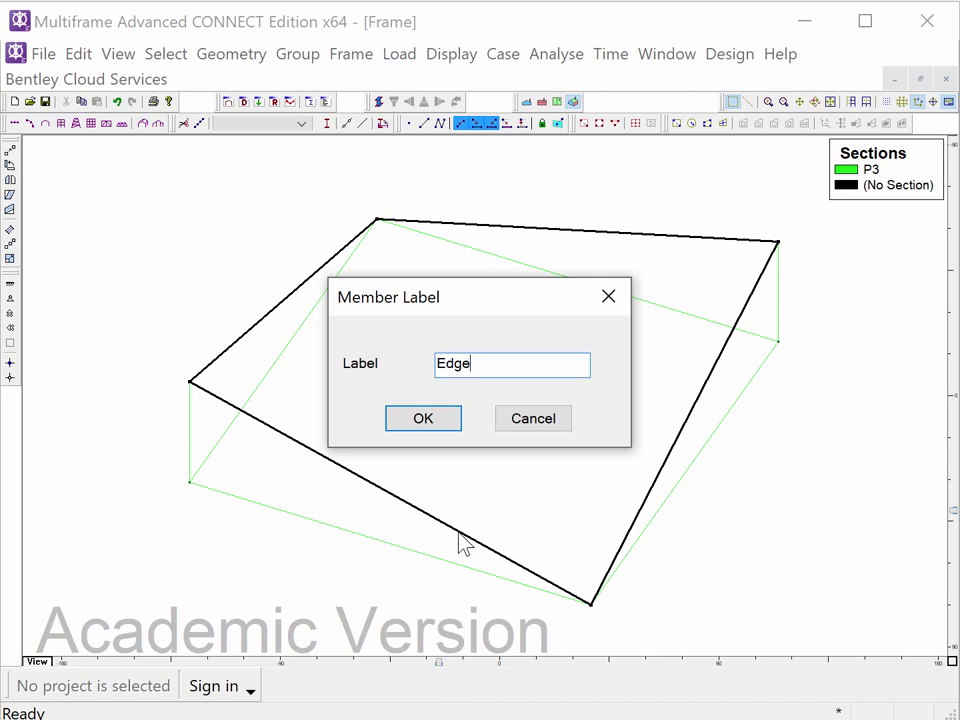
{"action": "left_click", "coordinate": [413, 428]}
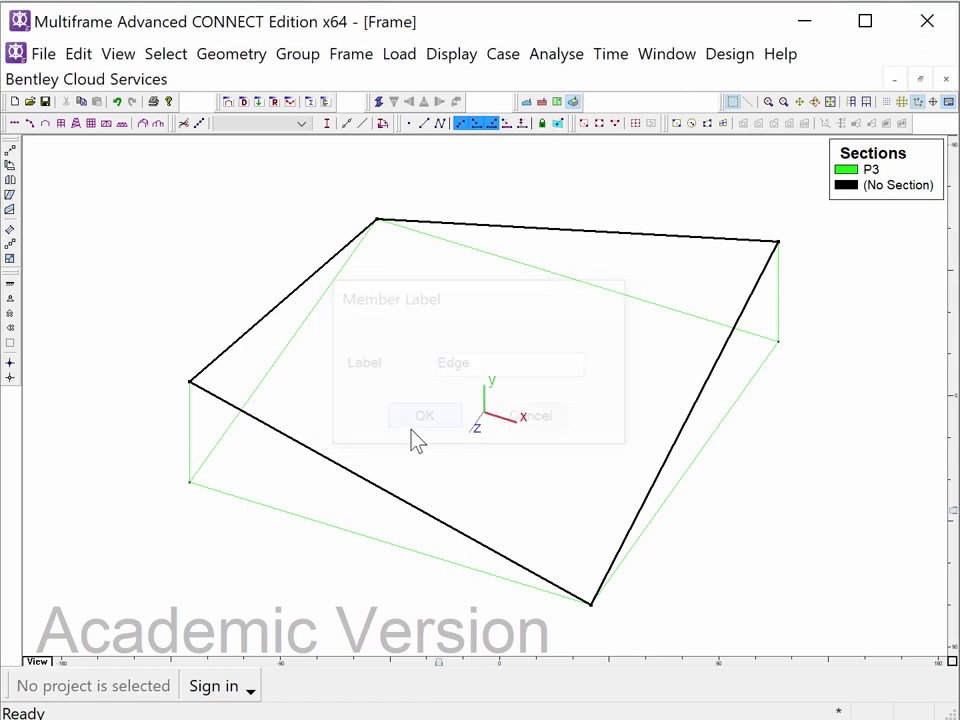
Apply the 5.560 in pipe from the Sections Library as section P5 to the edge members
{"action": "left_click", "coordinate": [250, 124]}
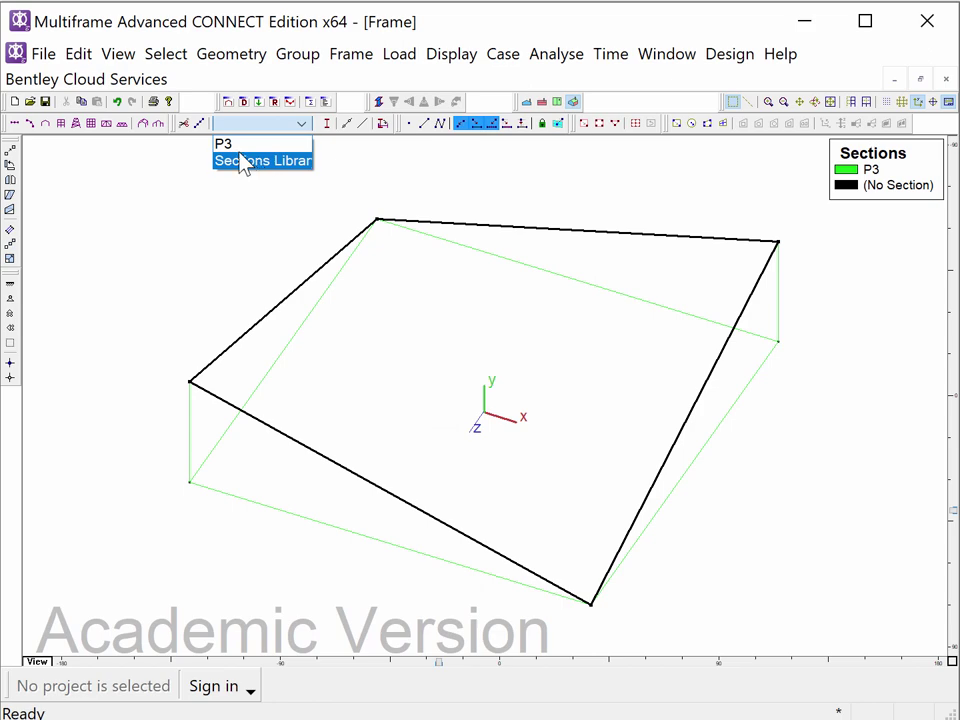
{"action": "left_click", "coordinate": [242, 162]}
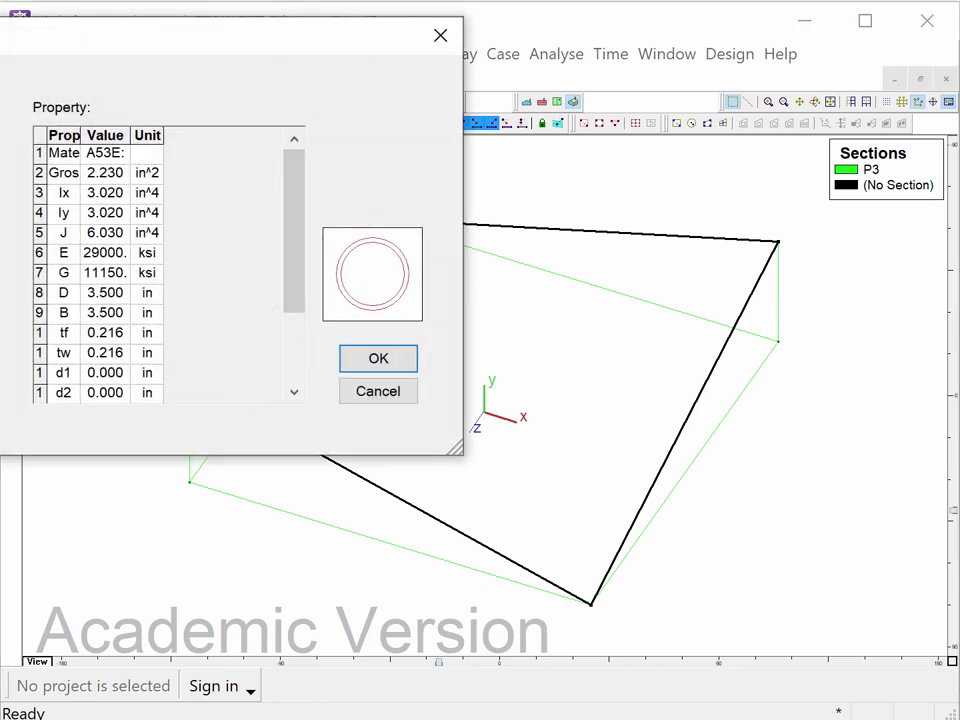
{"action": "key", "text": "Down"}
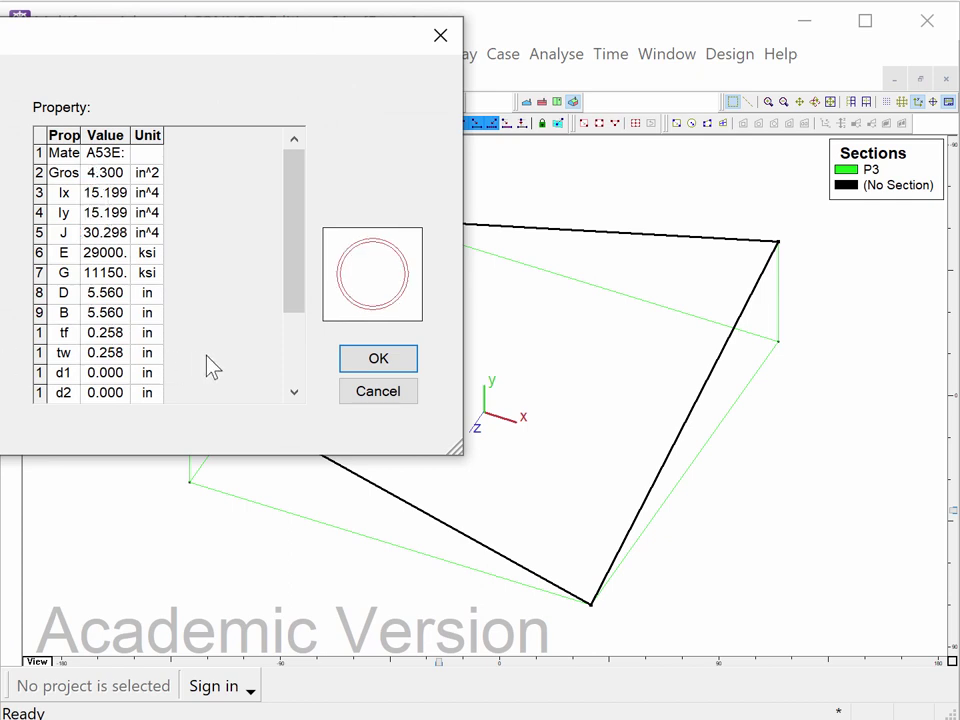
{"action": "left_click", "coordinate": [380, 362]}
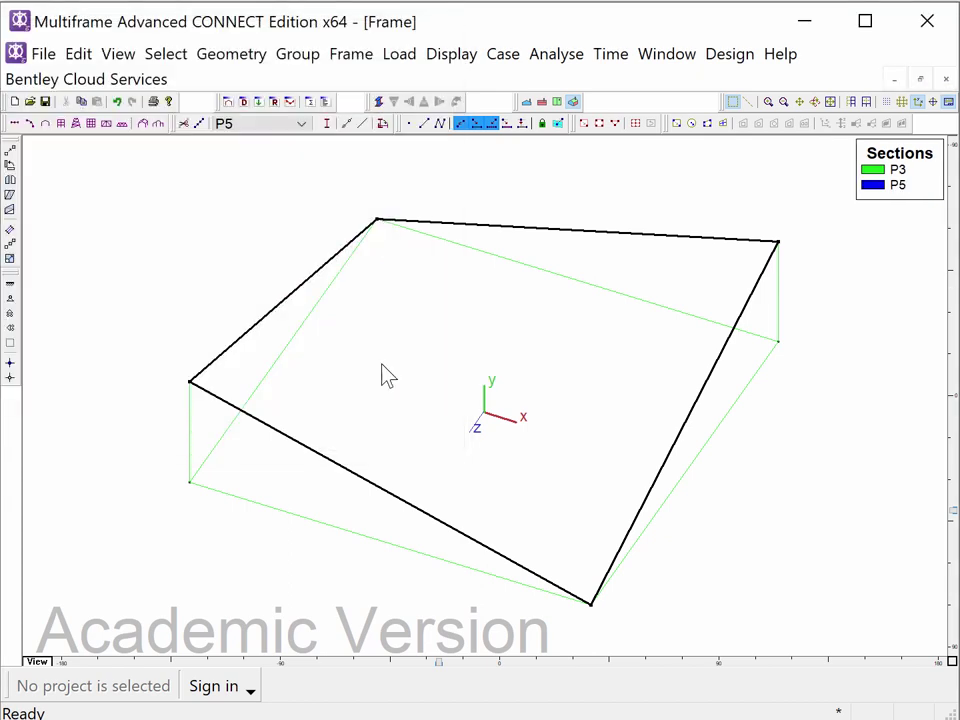
{"action": "left_click", "coordinate": [220, 220]}
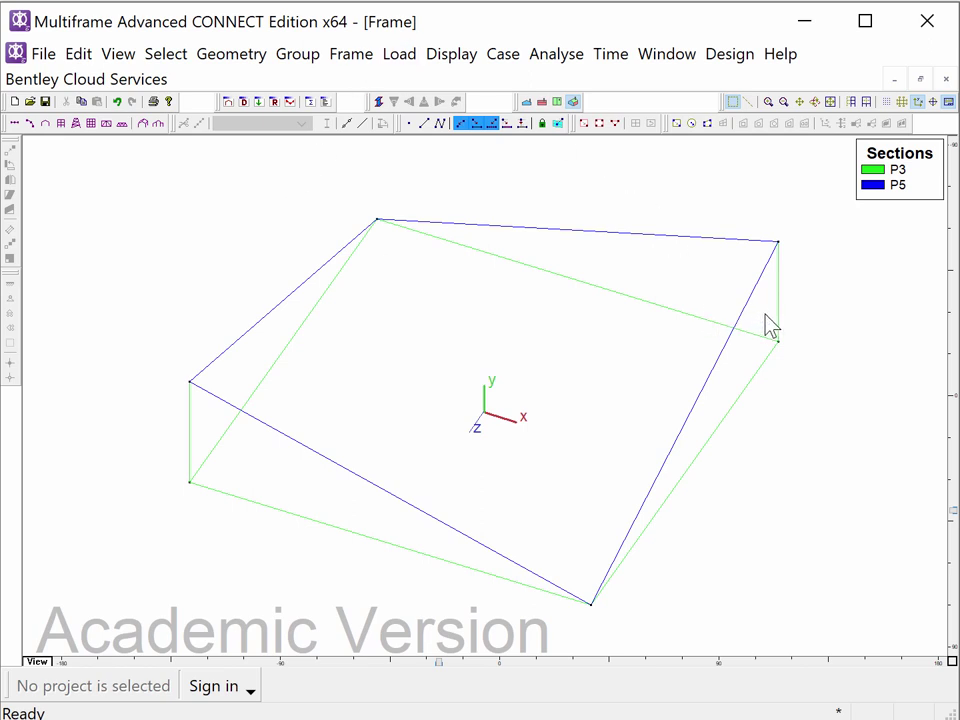
Select every member that uses section P5
{"action": "left_click_drag", "start_coordinate": [765, 305], "coordinate": [711, 236]}
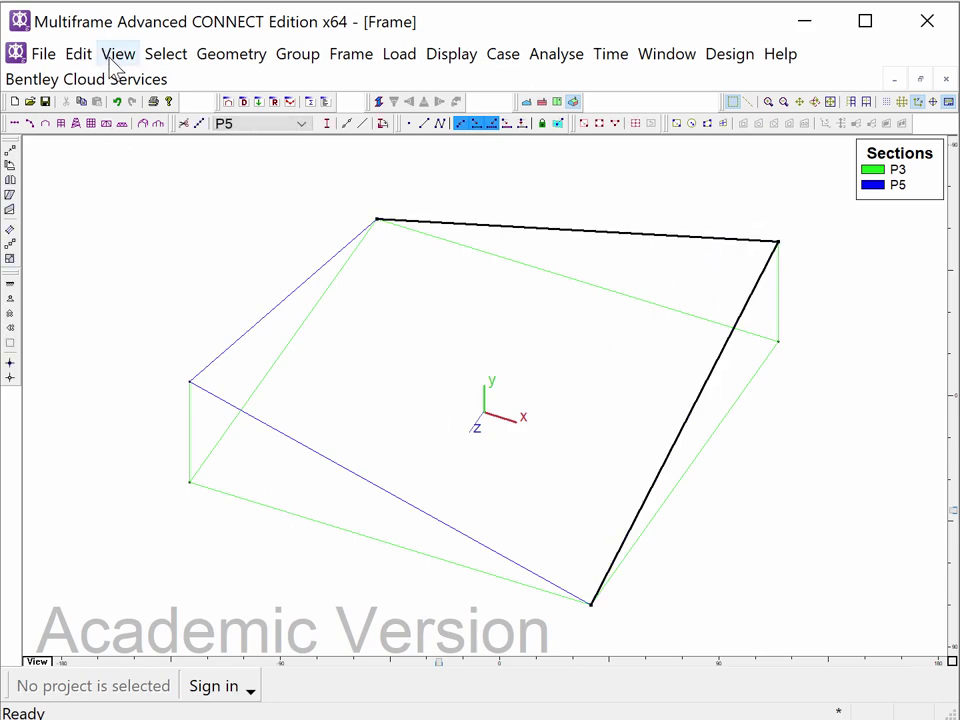
{"action": "left_click", "coordinate": [167, 53]}
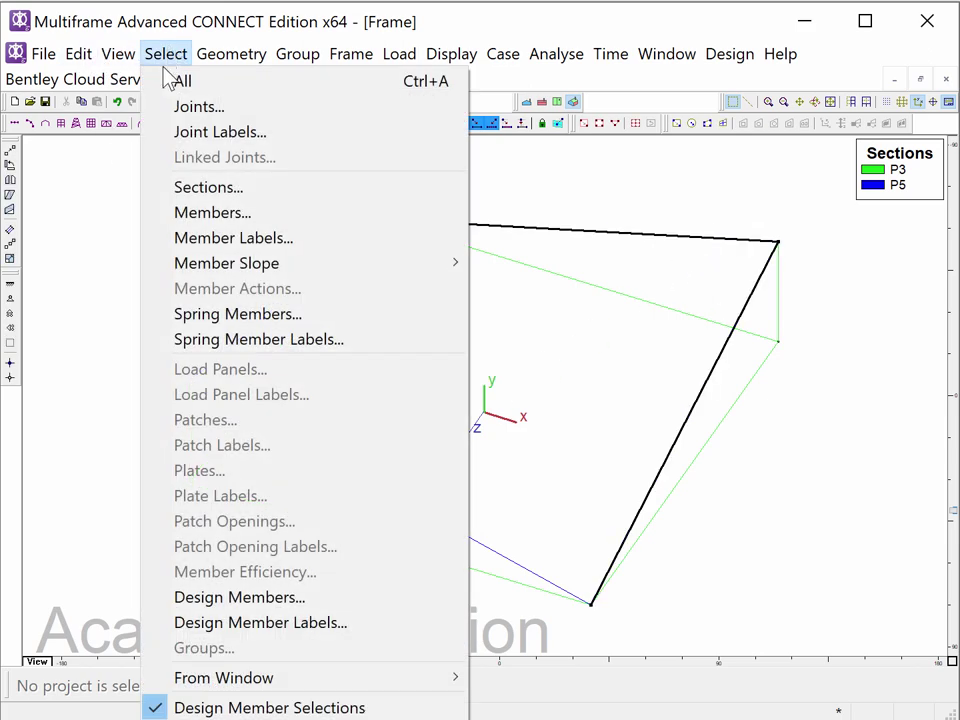
{"action": "left_click", "coordinate": [203, 190]}
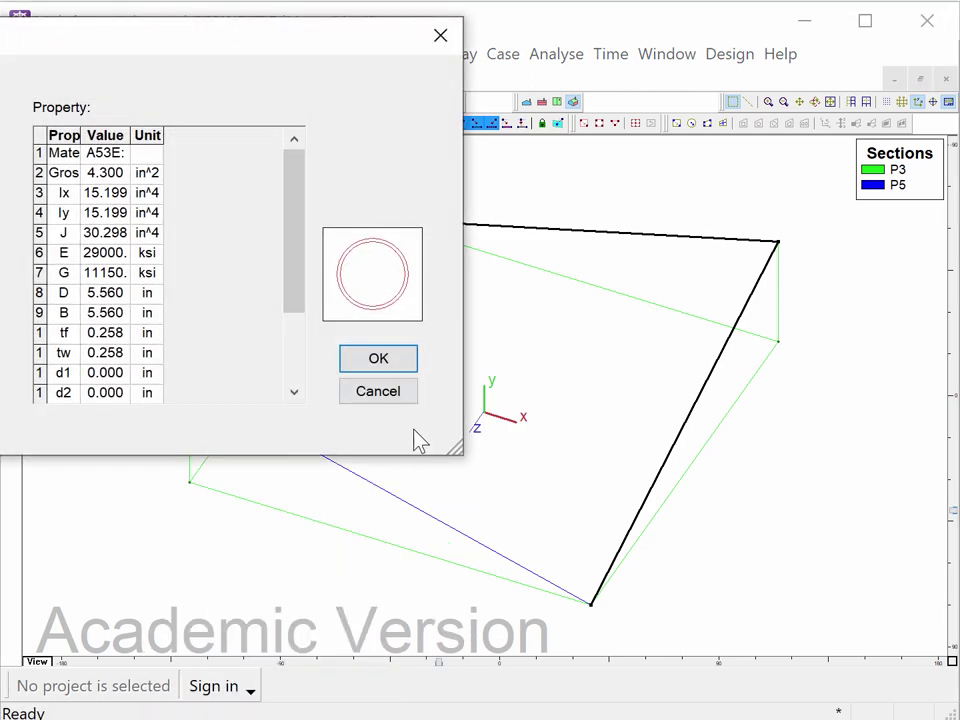
{"action": "left_click", "coordinate": [398, 365]}
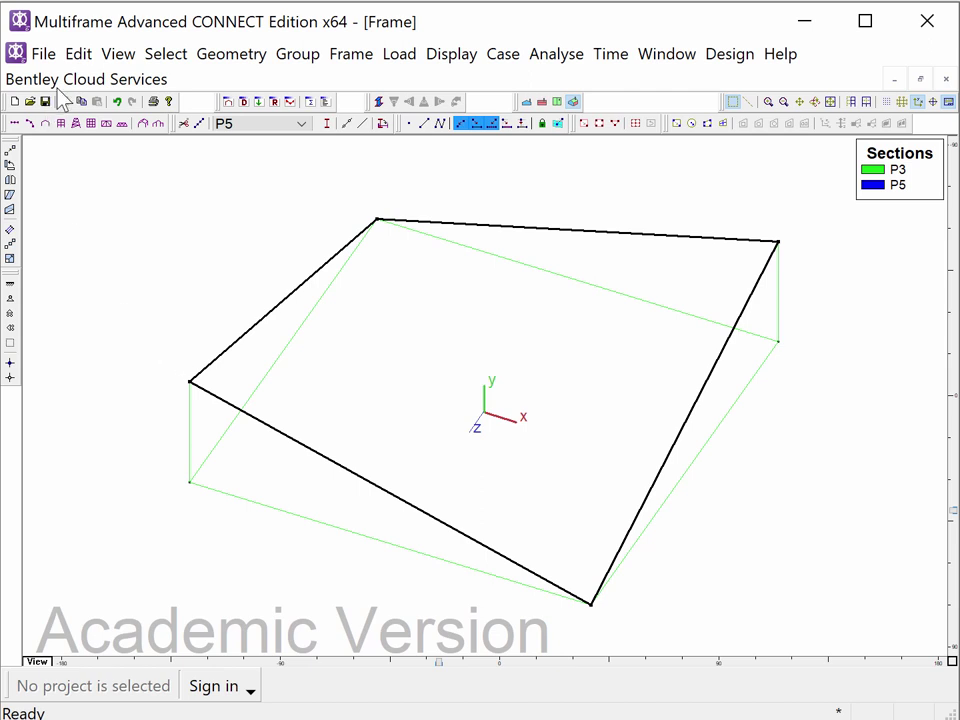
Subdivide each selected member into 10 equal segments
{"action": "left_click", "coordinate": [226, 58]}
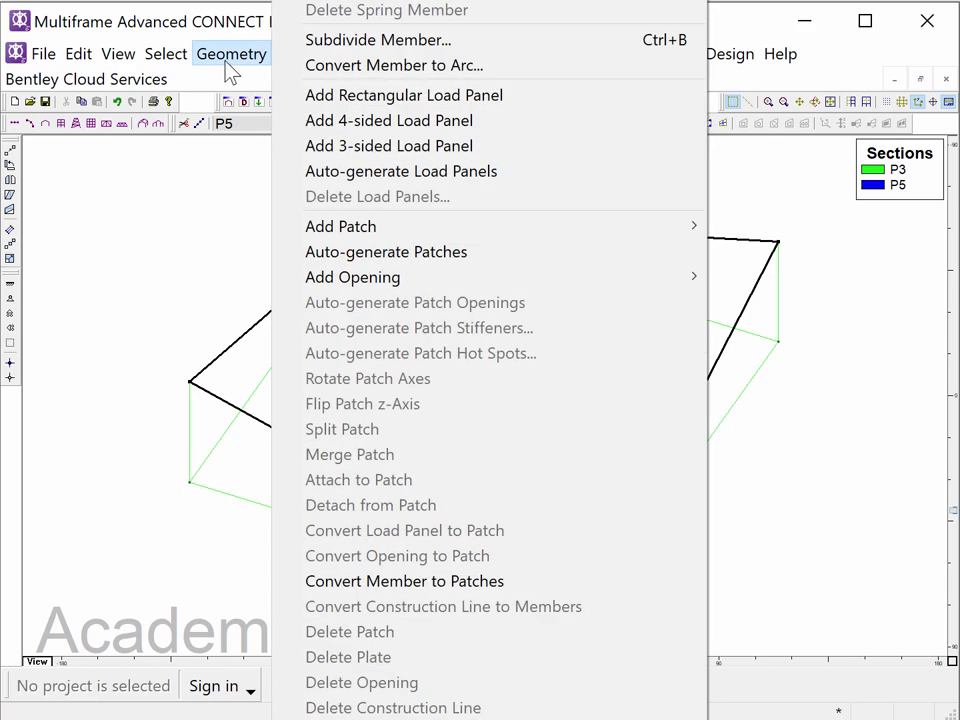
{"action": "left_click", "coordinate": [322, 41]}
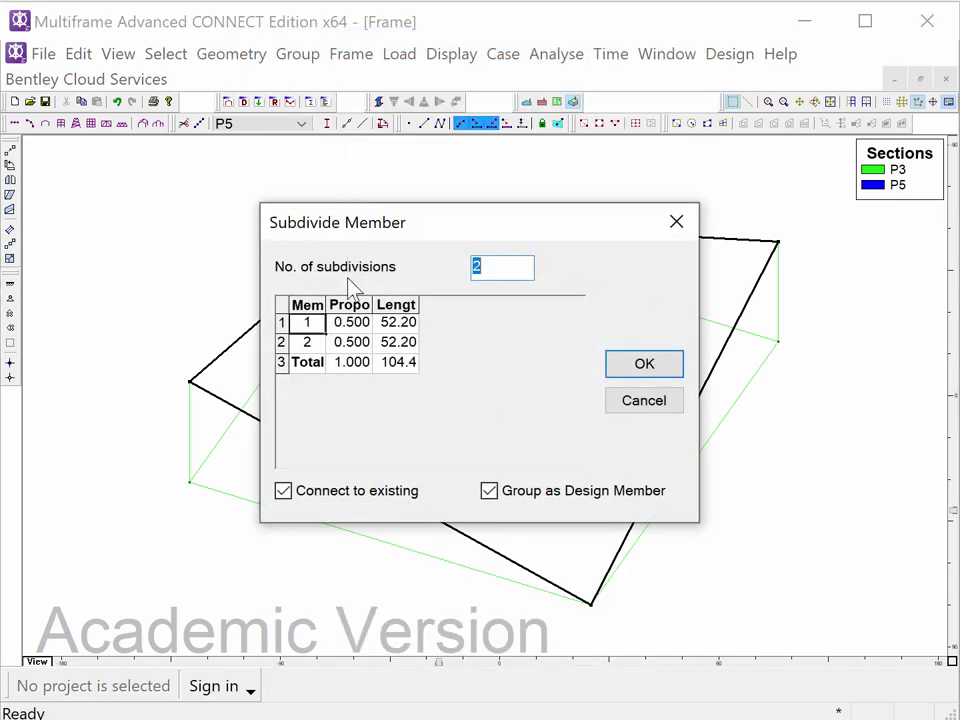
{"action": "type", "text": "10"}
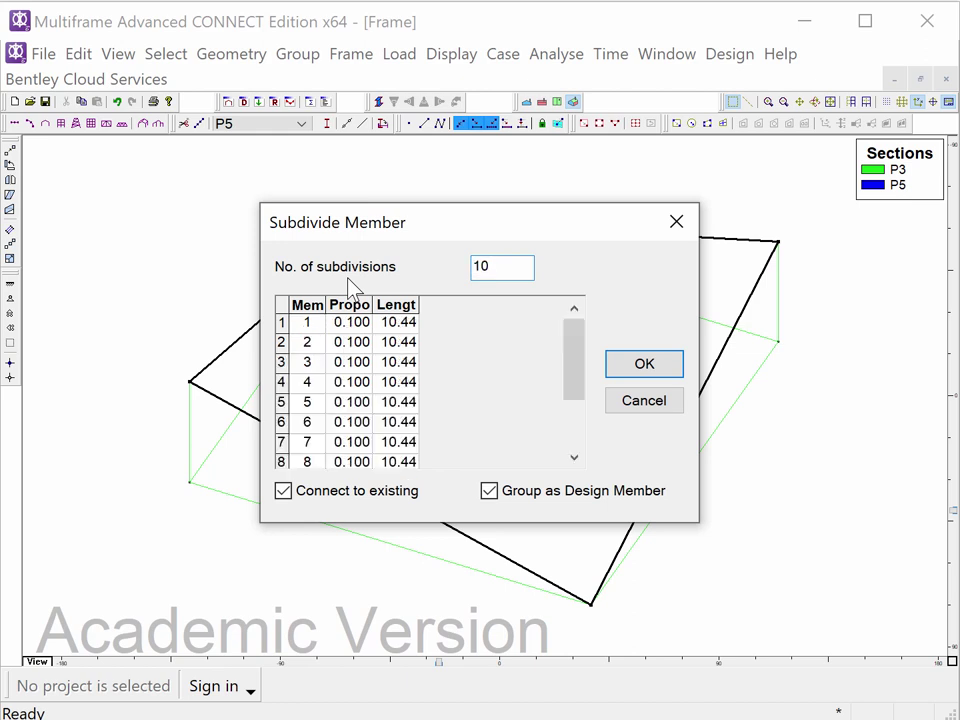
{"action": "key", "text": "Return"}
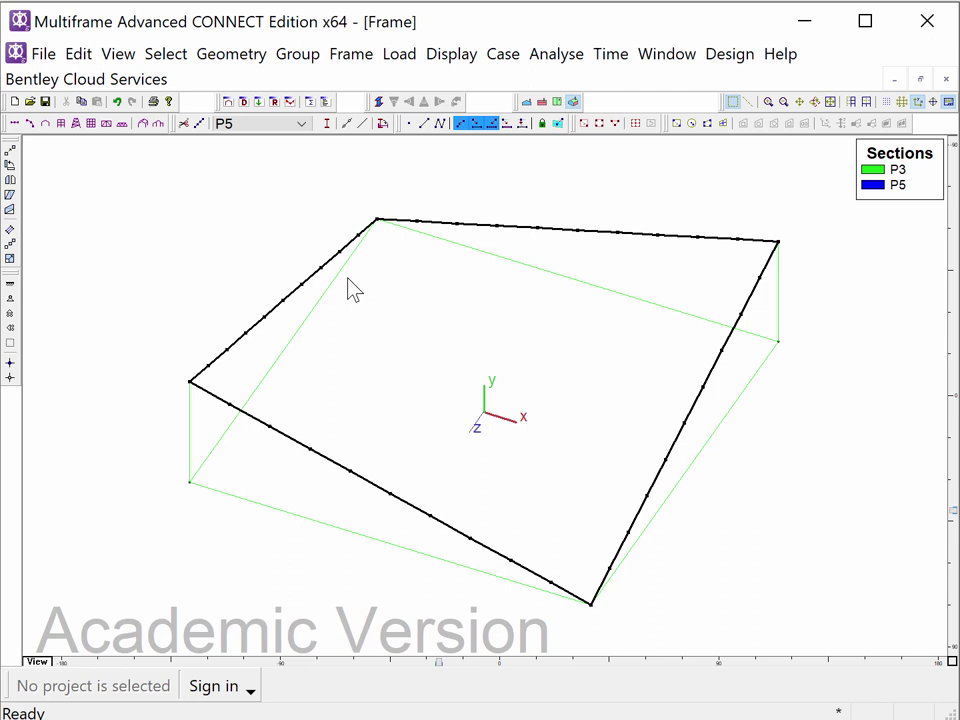
{"action": "left_click", "coordinate": [281, 236]}
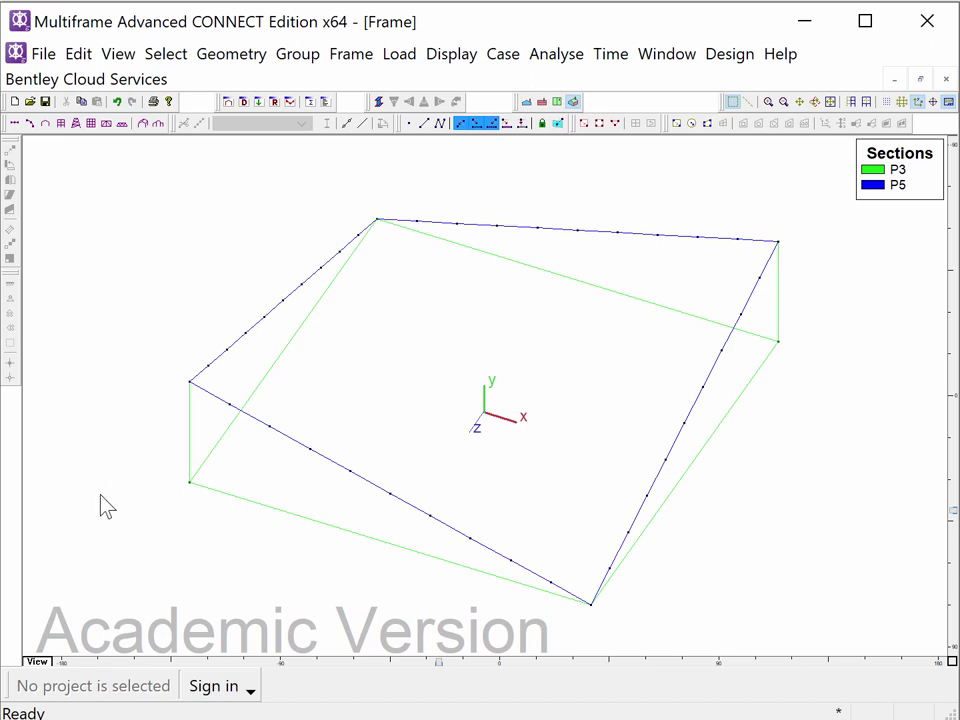
Draw a zigzag chain of members linking Joints 34–39 on the lower edge to Joints 16–21 above
{"action": "left_click", "coordinate": [440, 123]}
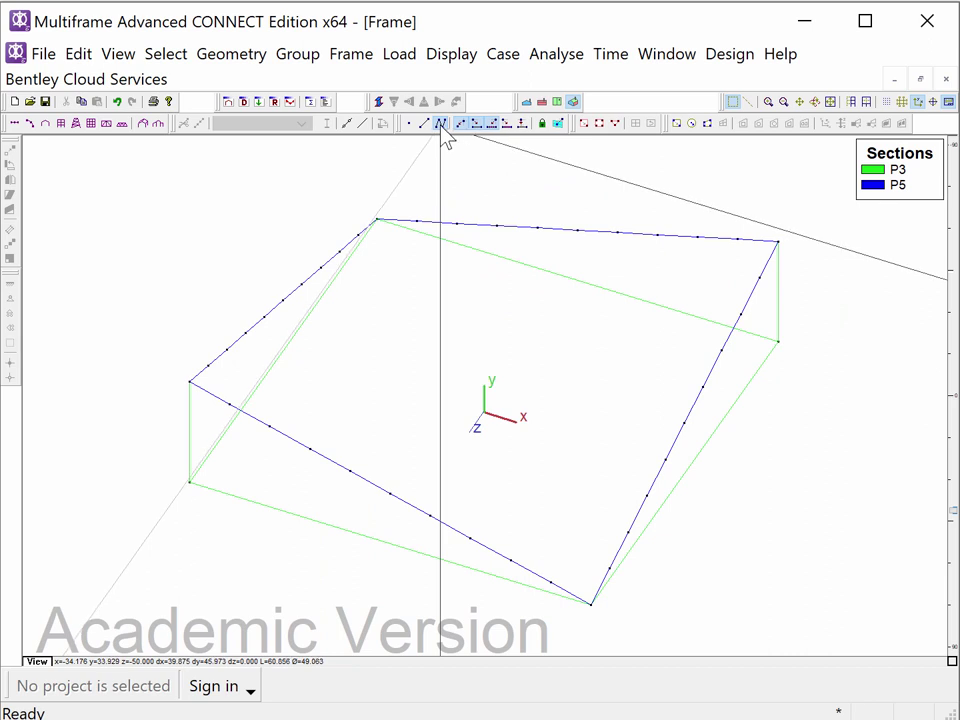
{"action": "left_click", "coordinate": [243, 406]}
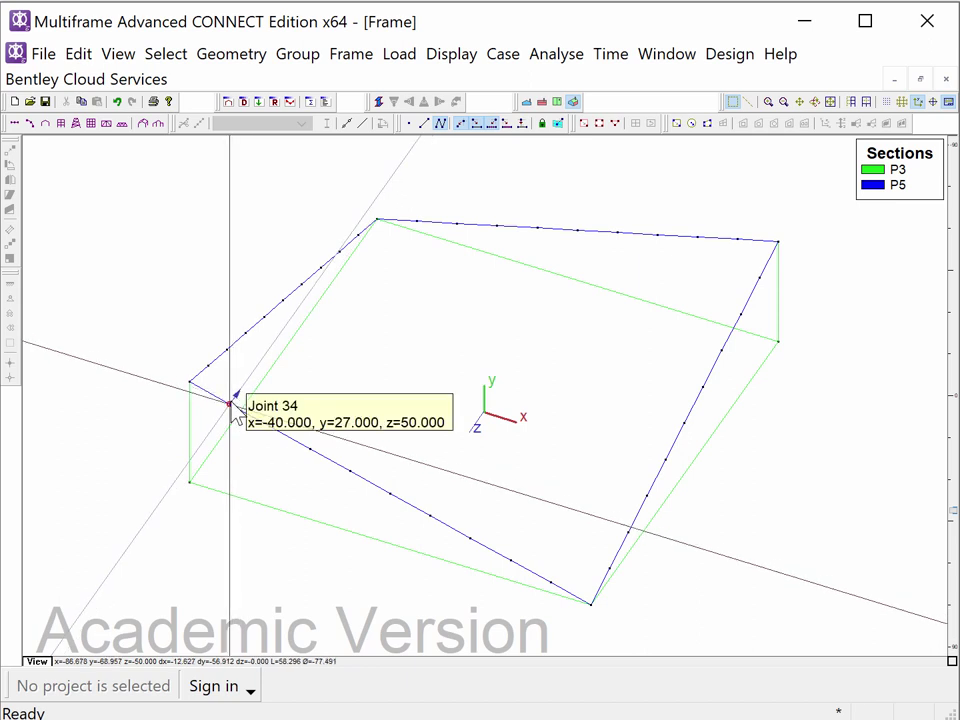
{"action": "left_click", "coordinate": [416, 222]}
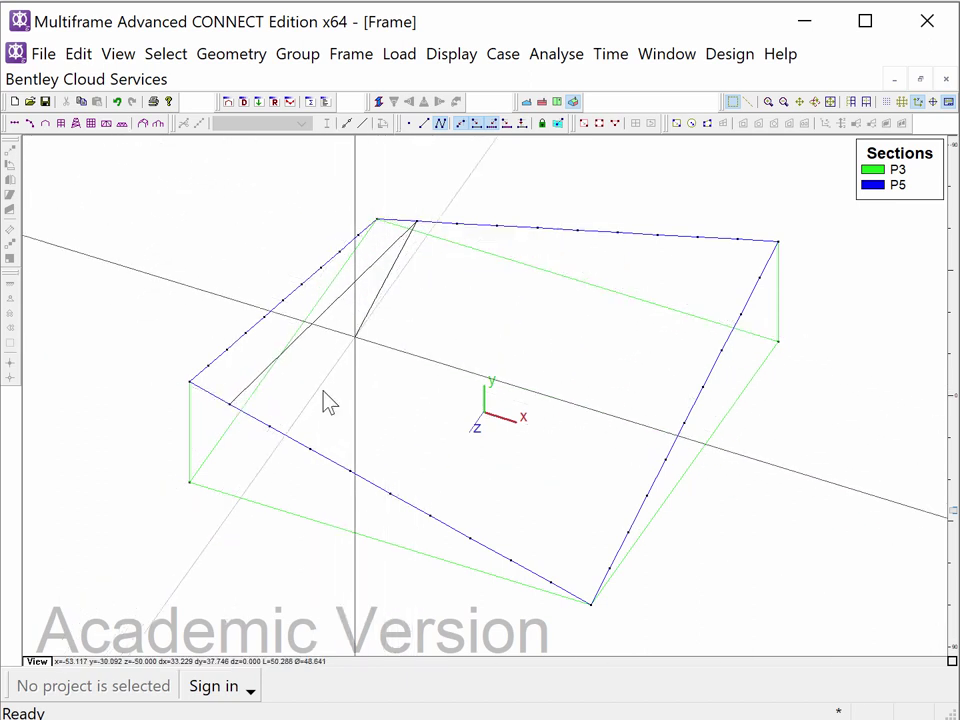
{"action": "left_click", "coordinate": [270, 430]}
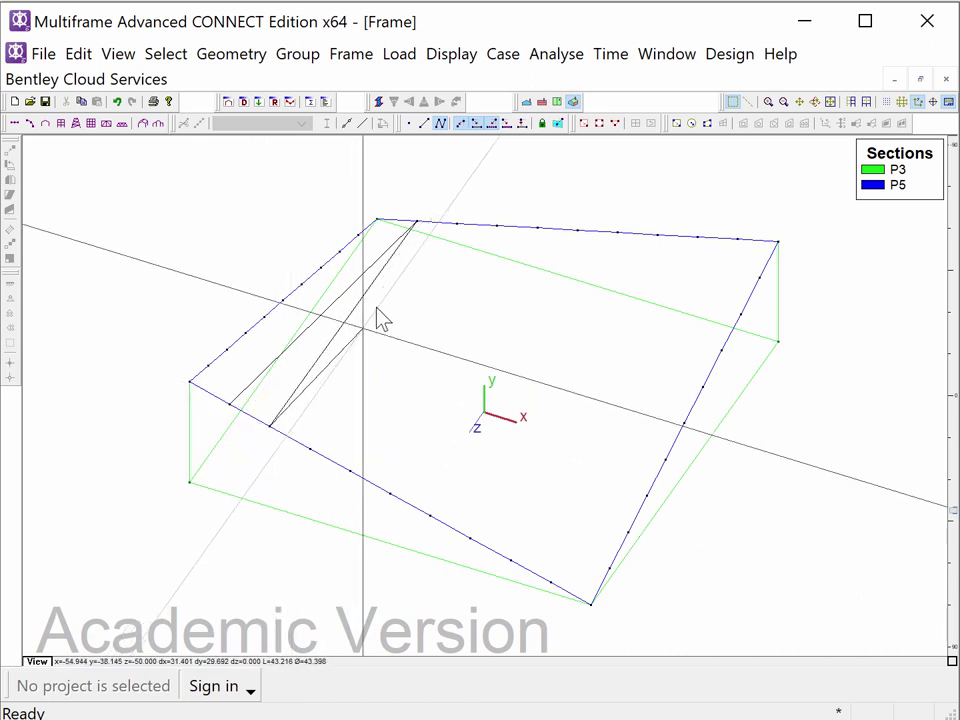
{"action": "left_click", "coordinate": [456, 221]}
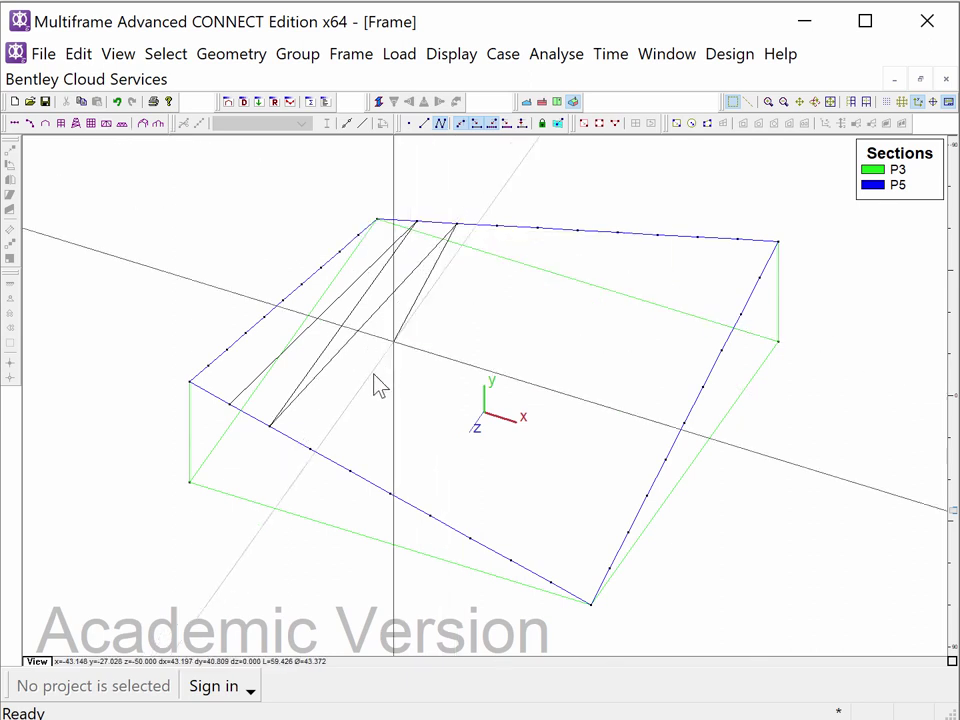
{"action": "left_click", "coordinate": [310, 449]}
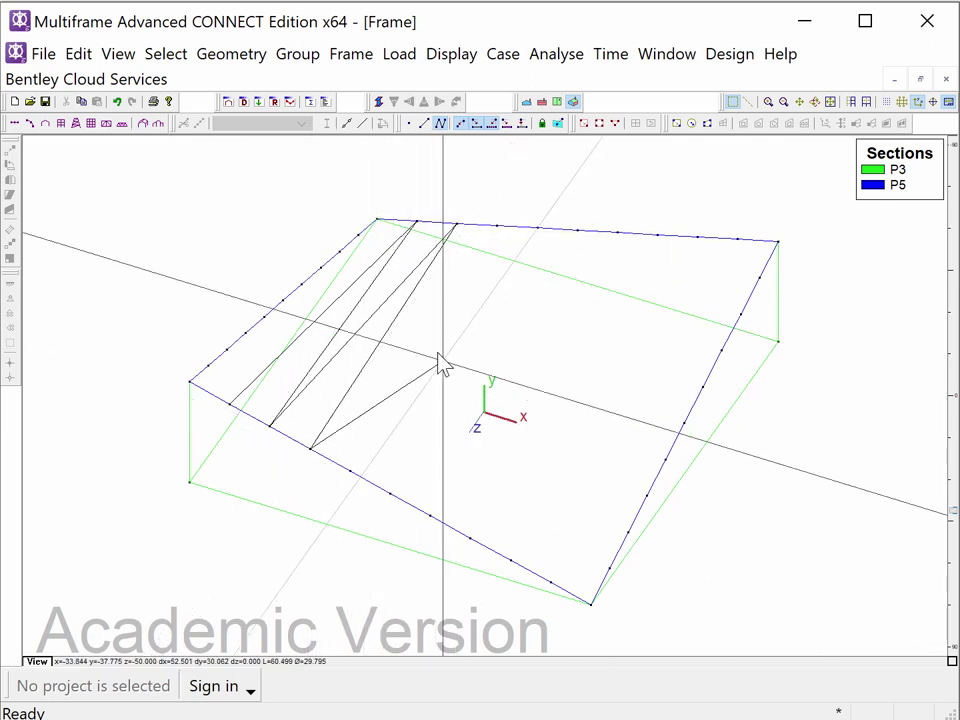
{"action": "left_click", "coordinate": [497, 225]}
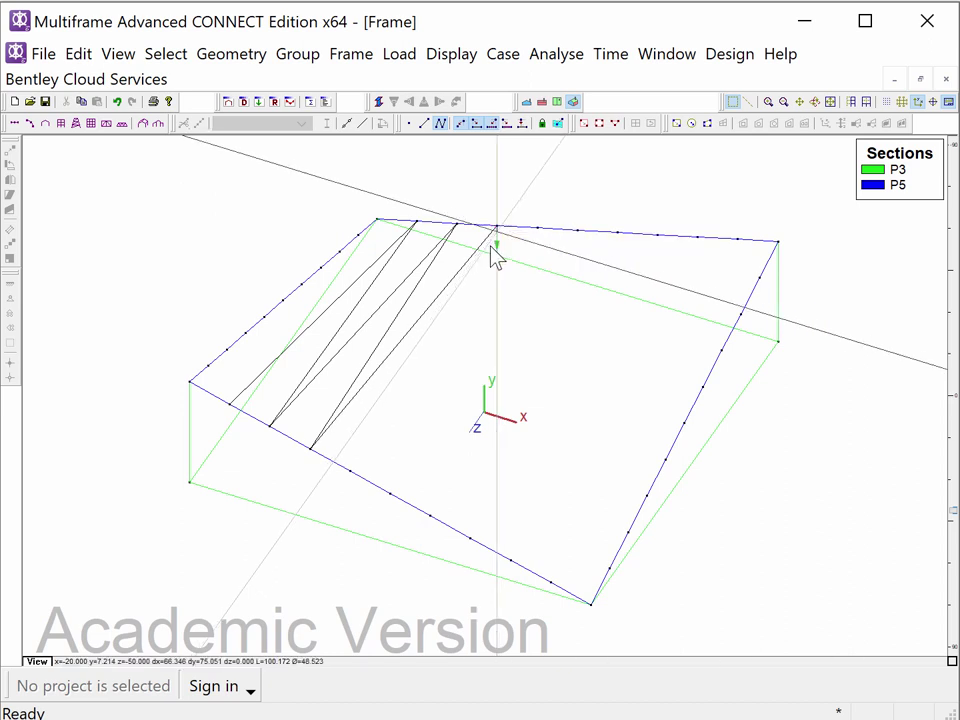
{"action": "left_click", "coordinate": [351, 468]}
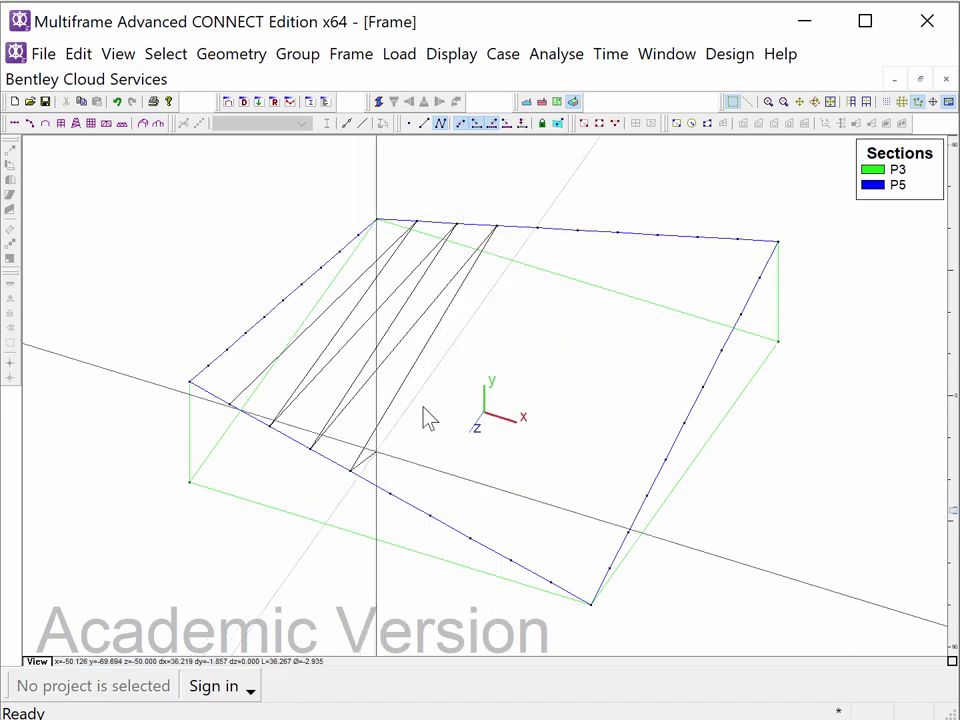
{"action": "left_click", "coordinate": [537, 228]}
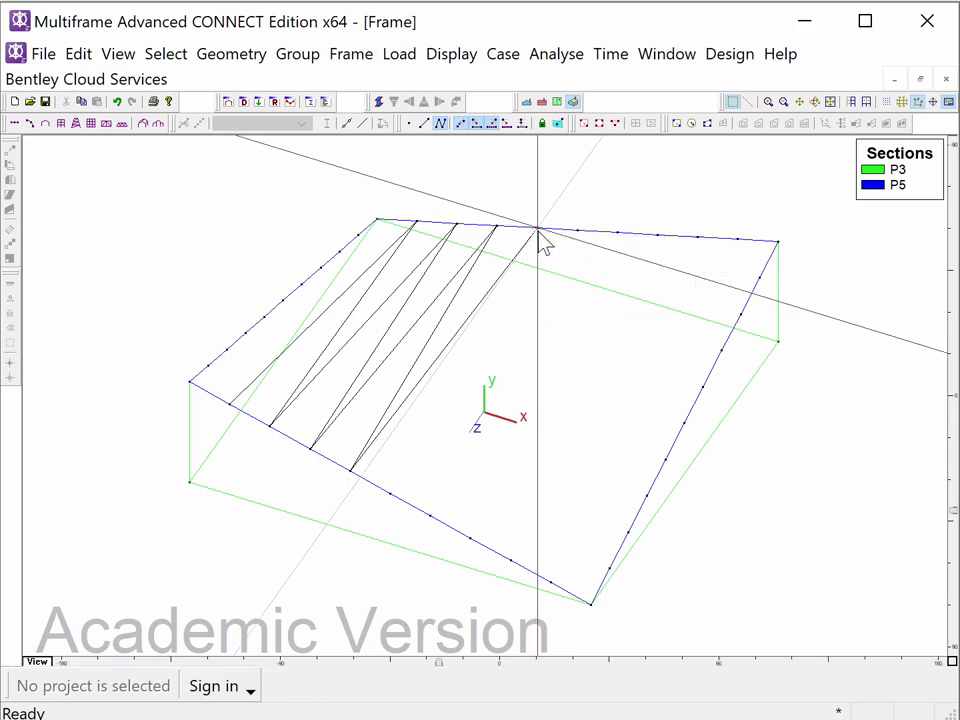
{"action": "left_click", "coordinate": [390, 496]}
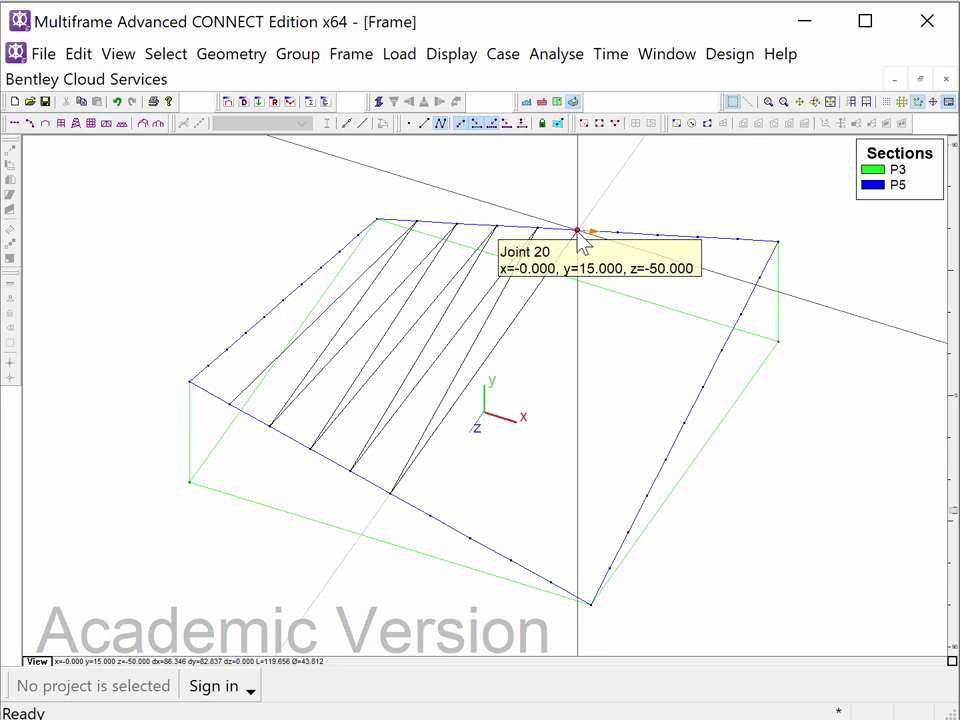
{"action": "left_click", "coordinate": [577, 230]}
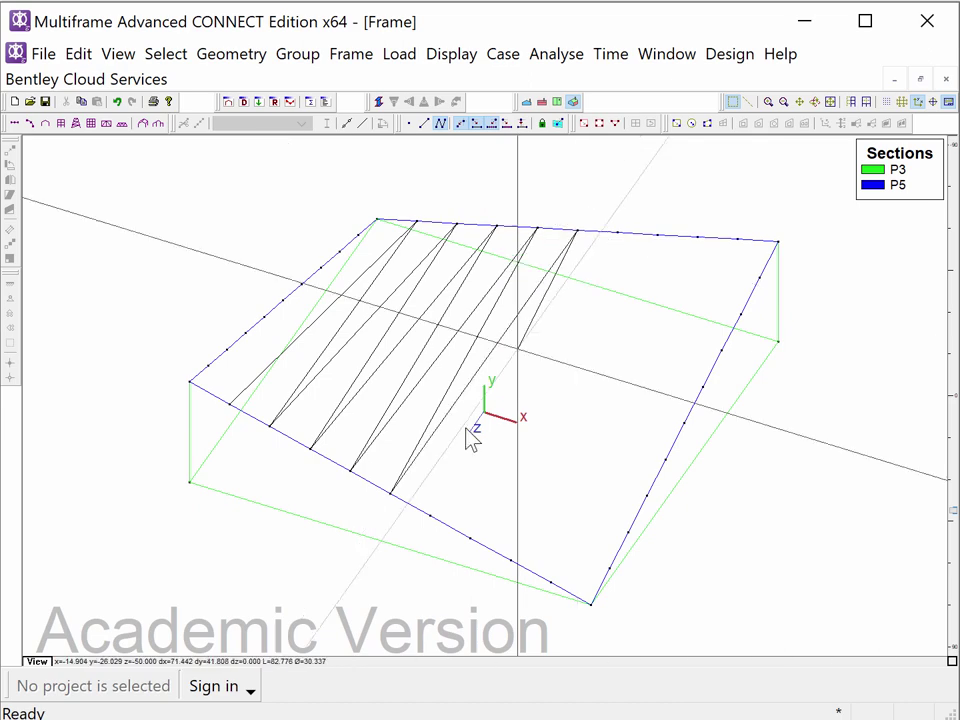
{"action": "left_click", "coordinate": [430, 516]}
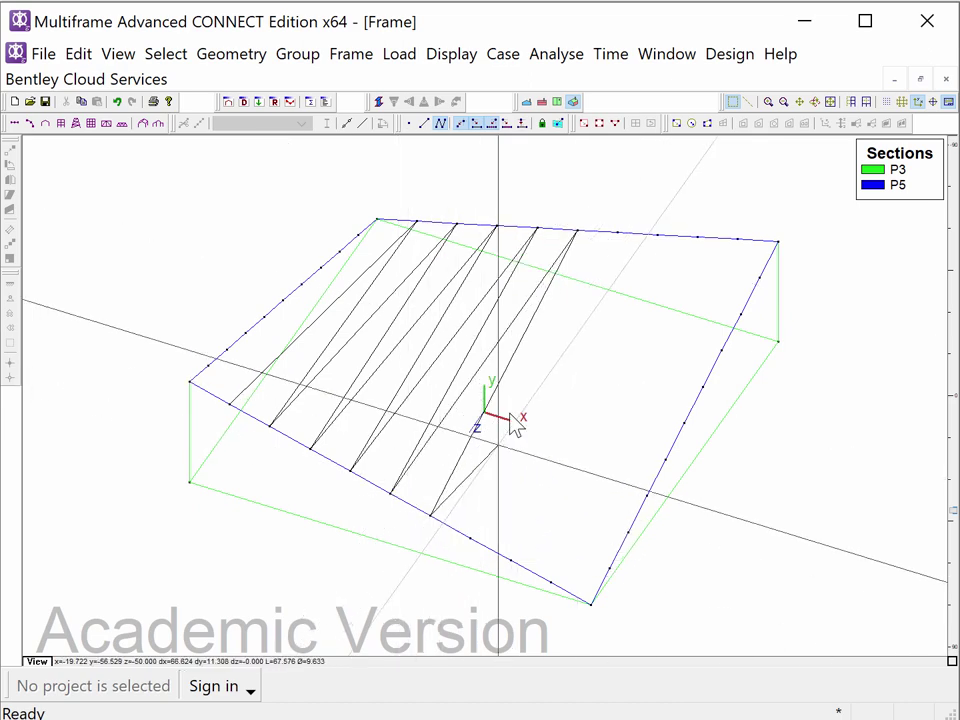
{"action": "left_click", "coordinate": [619, 232]}
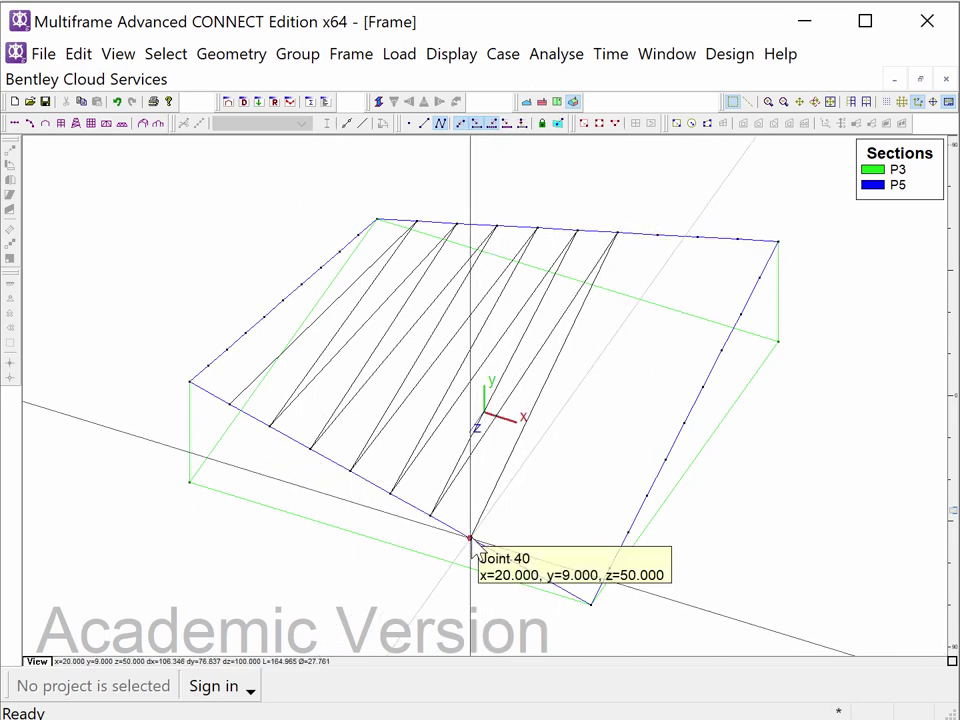
Add a member from Joint 22 to Joint 41, cancelling the unfinished one at Joint 23
{"action": "left_click", "coordinate": [655, 236]}
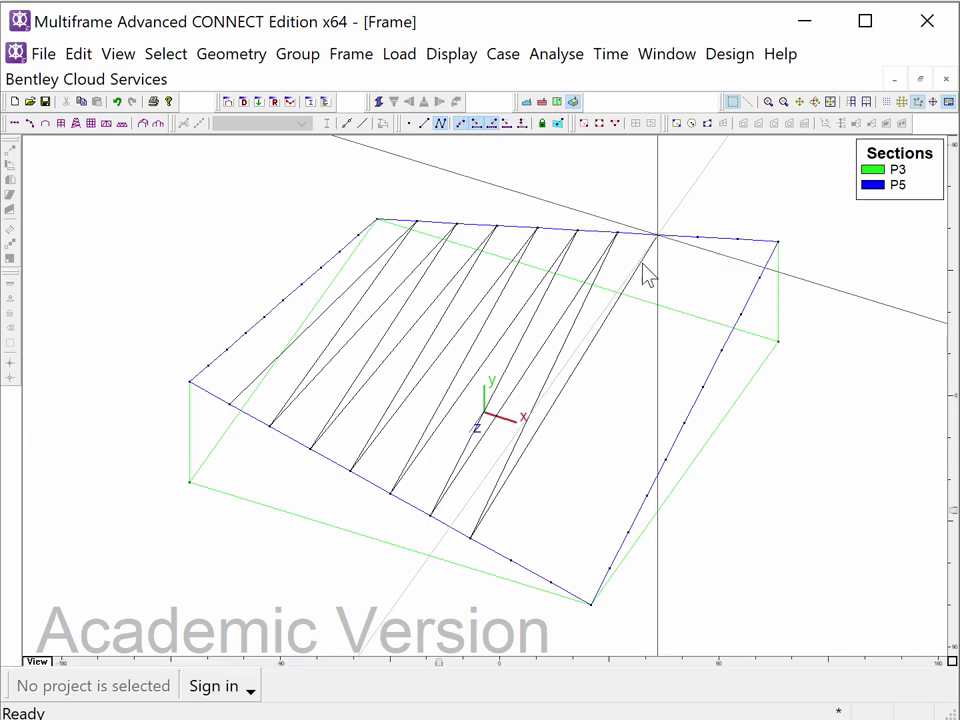
{"action": "left_click", "coordinate": [511, 559]}
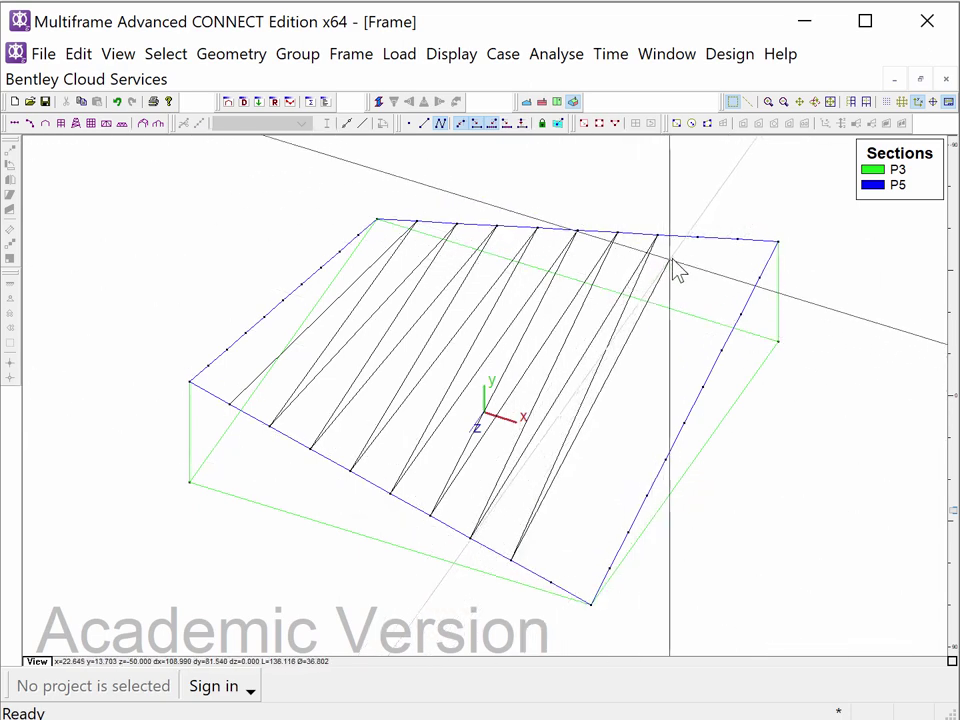
{"action": "left_click", "coordinate": [697, 237]}
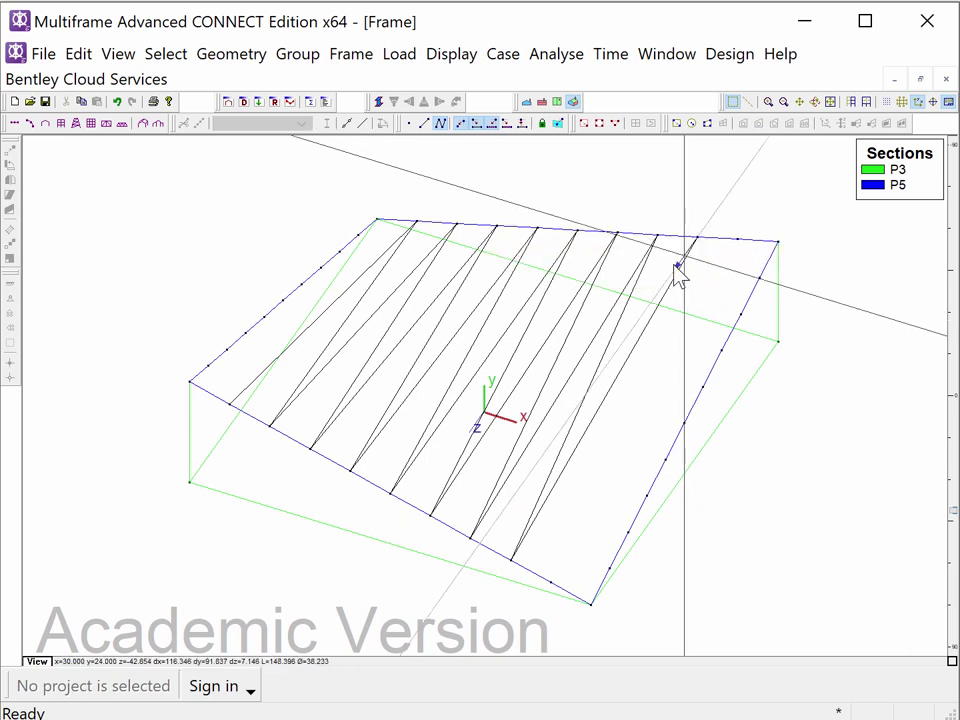
{"action": "key", "text": "Escape"}
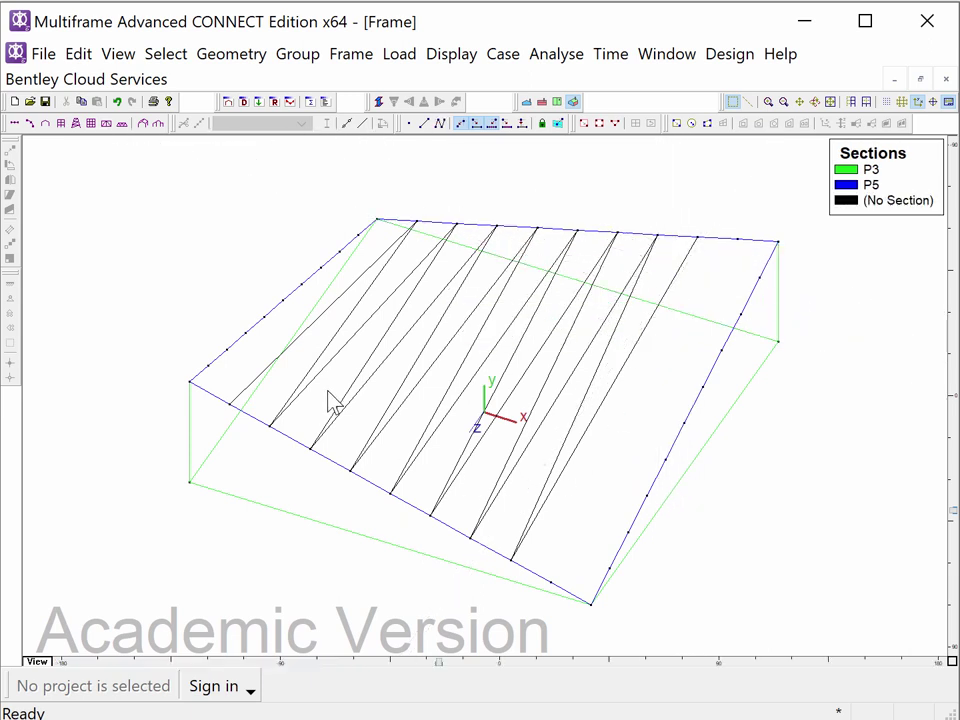
Select the roof diagonals one after another, then clear the selection
{"action": "left_click", "coordinate": [352, 322]}
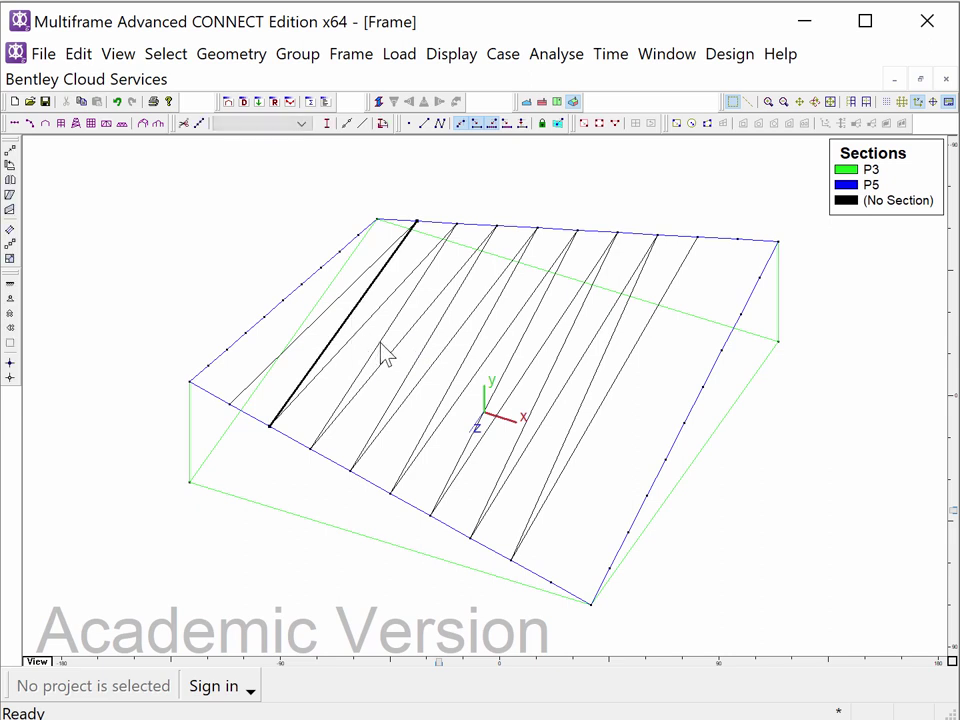
{"action": "left_click", "coordinate": [380, 345], "text": "shift"}
{"action": "left_click", "coordinate": [418, 368], "text": "shift"}
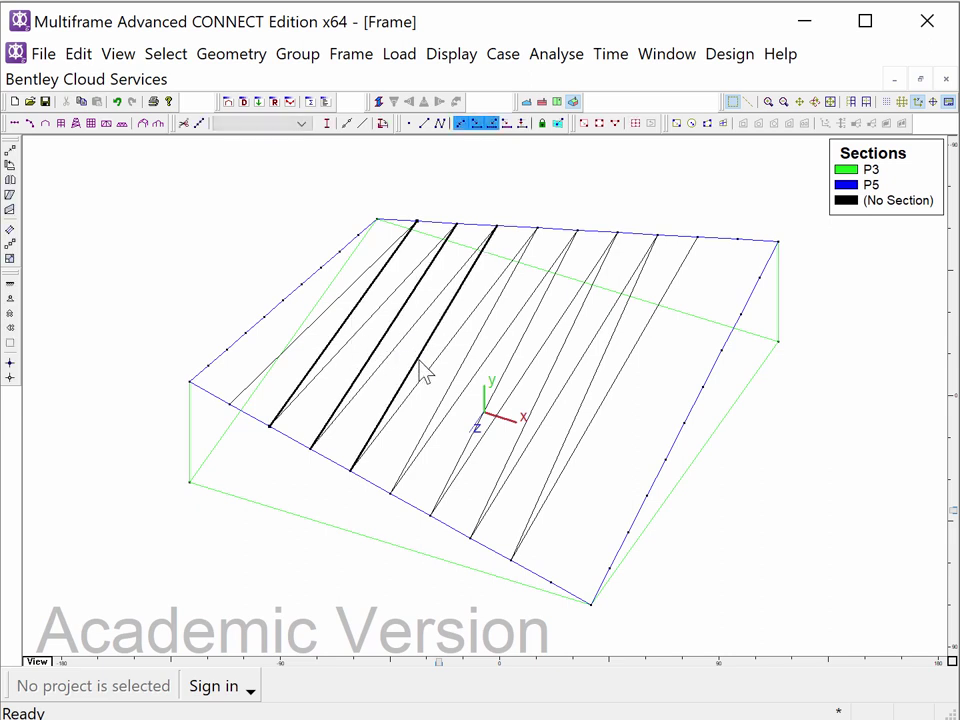
{"action": "left_click", "coordinate": [460, 386], "text": "shift"}
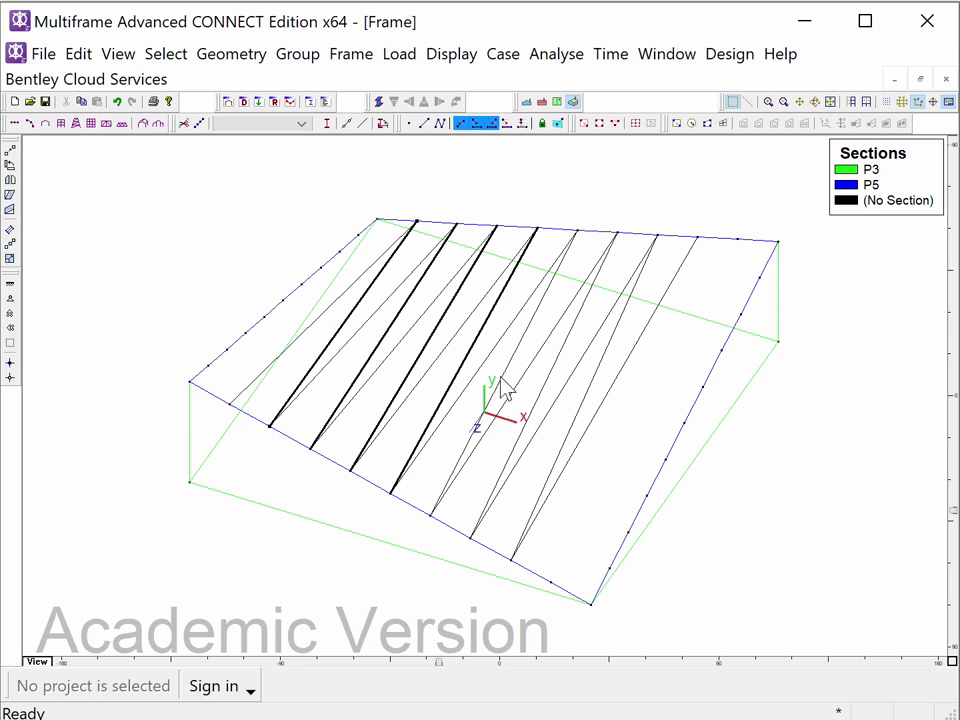
{"action": "left_click", "coordinate": [500, 388], "text": "shift"}
{"action": "left_click", "coordinate": [538, 396], "text": "shift"}
{"action": "left_click", "coordinate": [578, 418], "text": "shift"}
{"action": "left_click", "coordinate": [578, 454]}
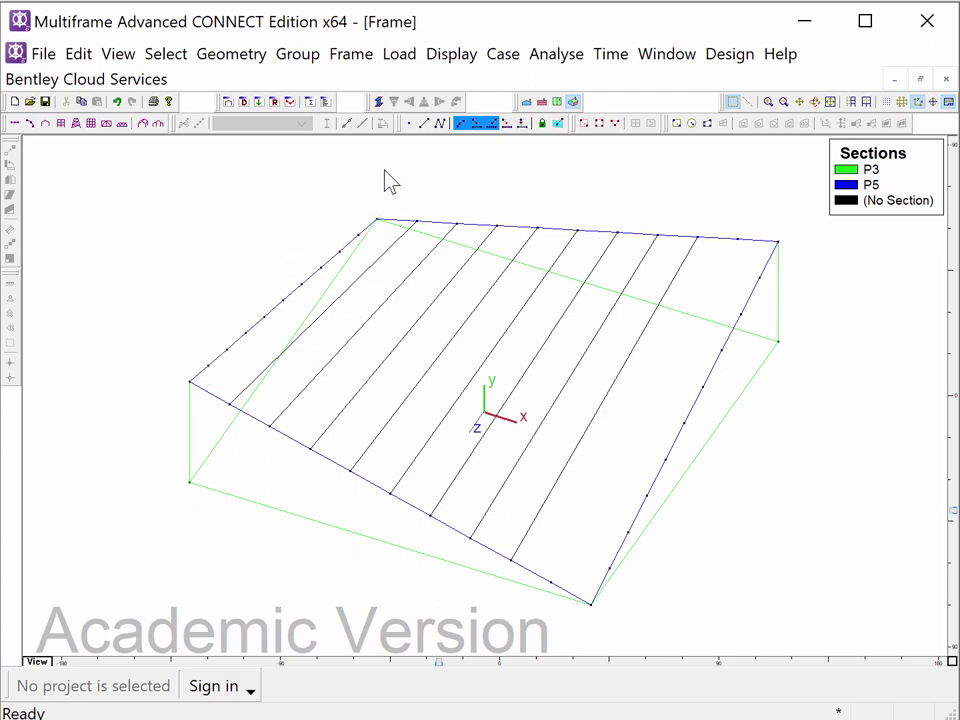
Draw a member from Joint 42 to Joint 24 and box-select all the roof members
{"action": "left_click", "coordinate": [424, 124]}
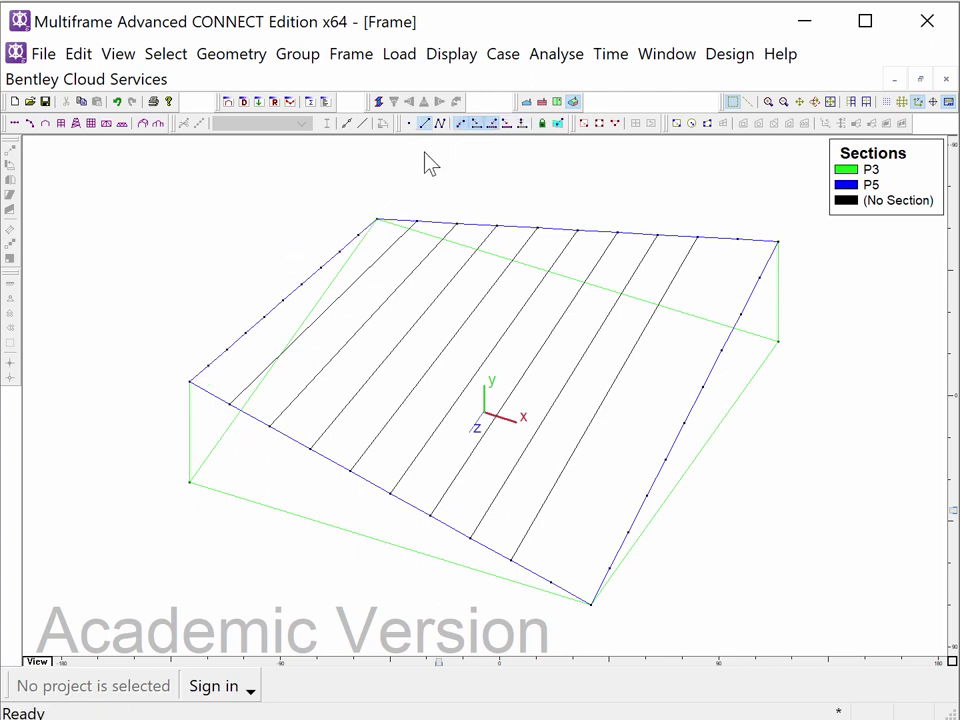
{"action": "left_click", "coordinate": [550, 580]}
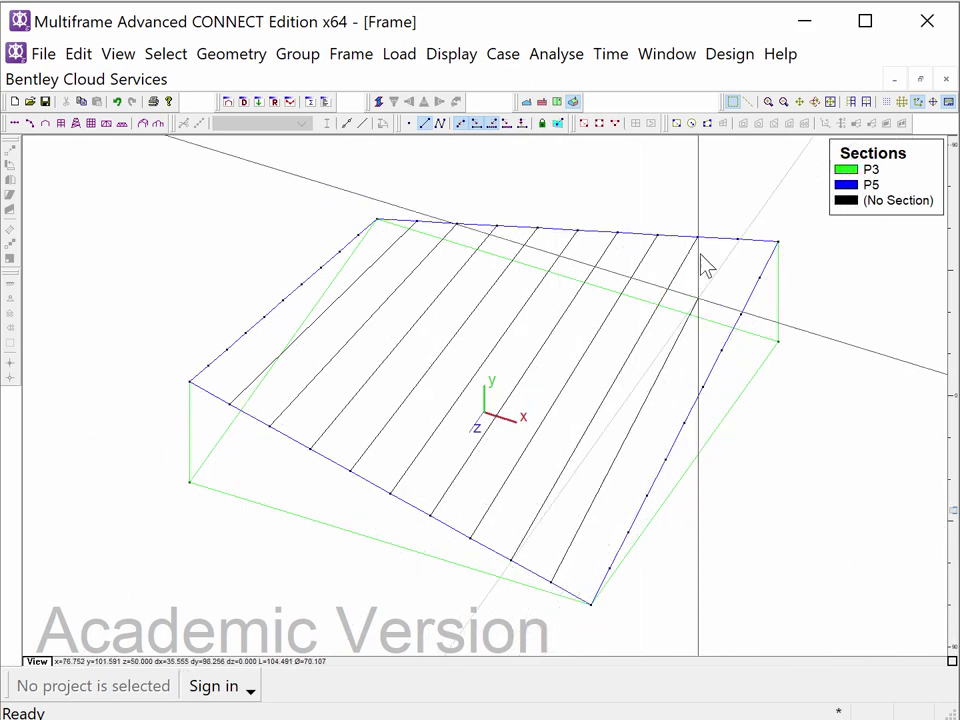
{"action": "left_click", "coordinate": [737, 241]}
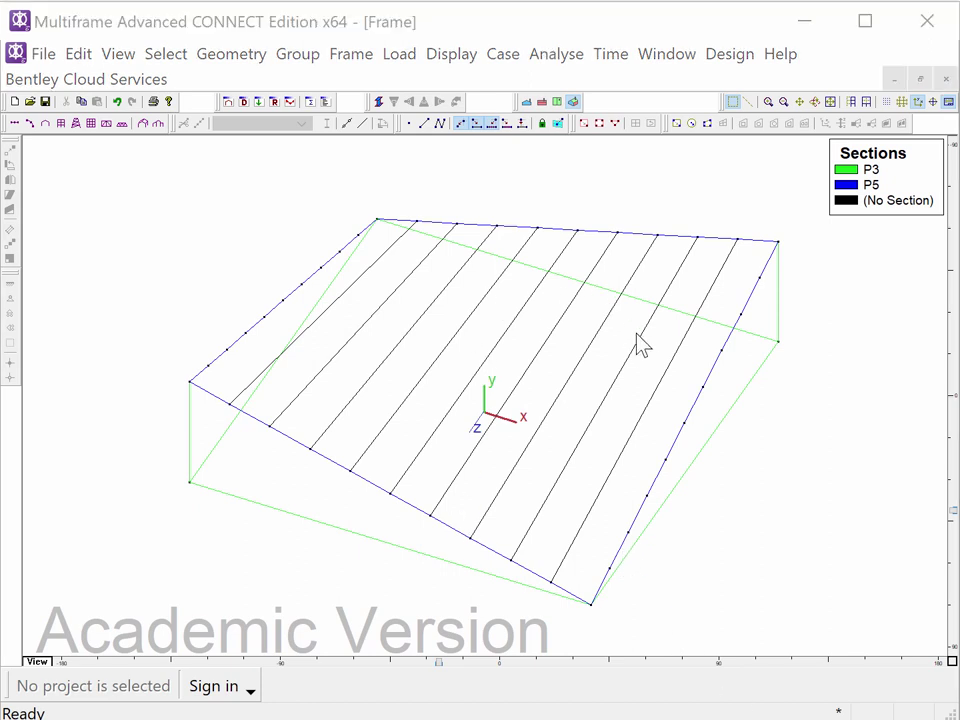
{"action": "left_click_drag", "start_coordinate": [675, 364], "coordinate": [311, 332]}
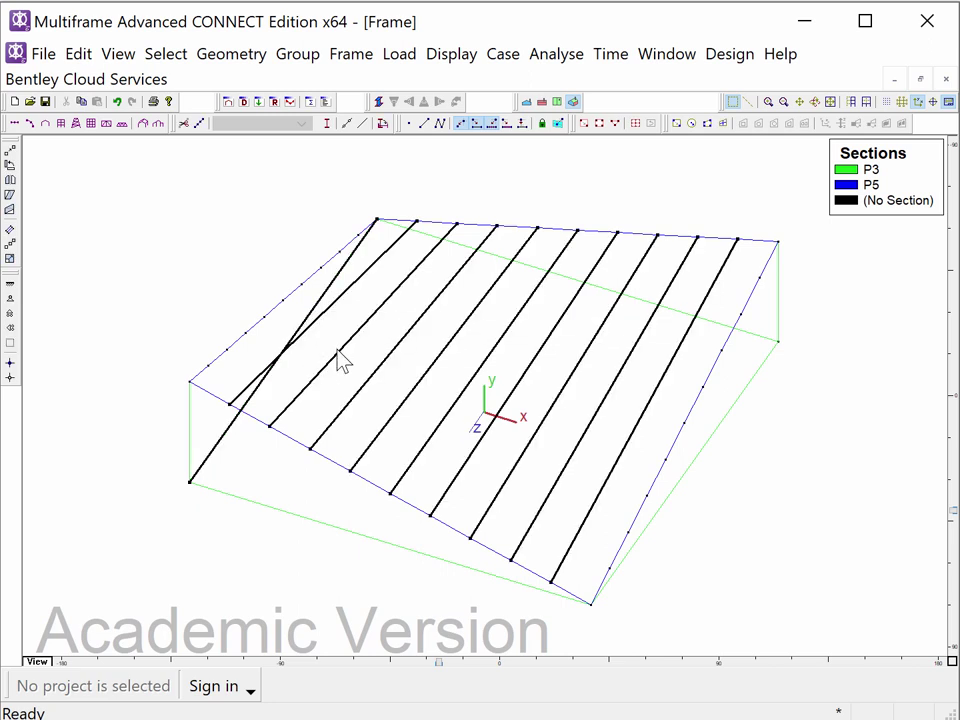
Deselect the edge member and give the nine diagonals a new 1.320 in pipe section P1
{"action": "left_click", "coordinate": [222, 453]}
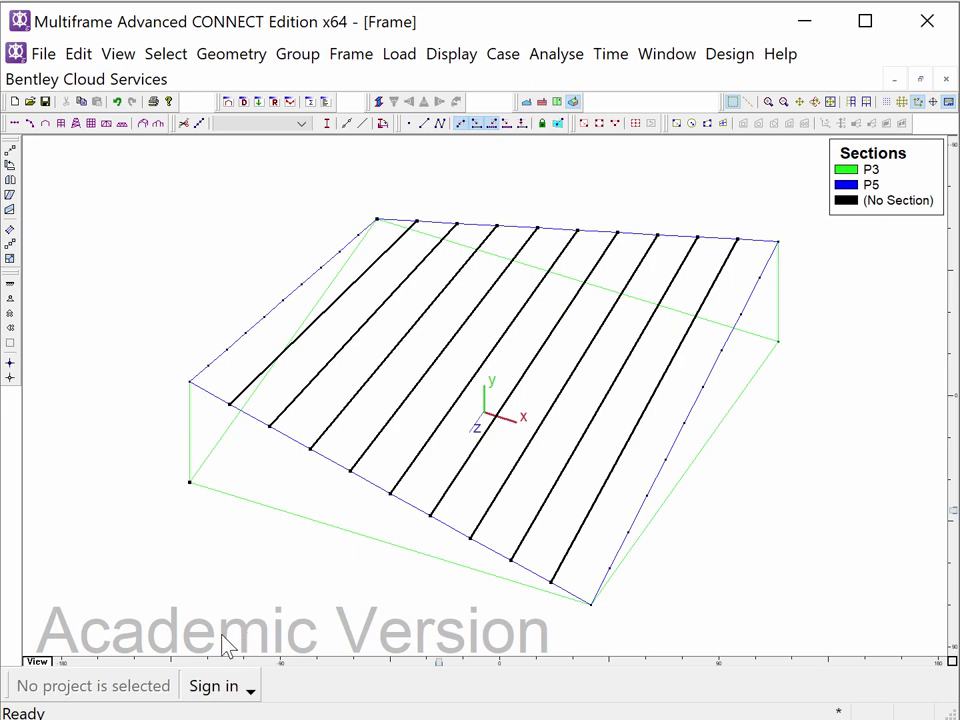
{"action": "left_click", "coordinate": [272, 123]}
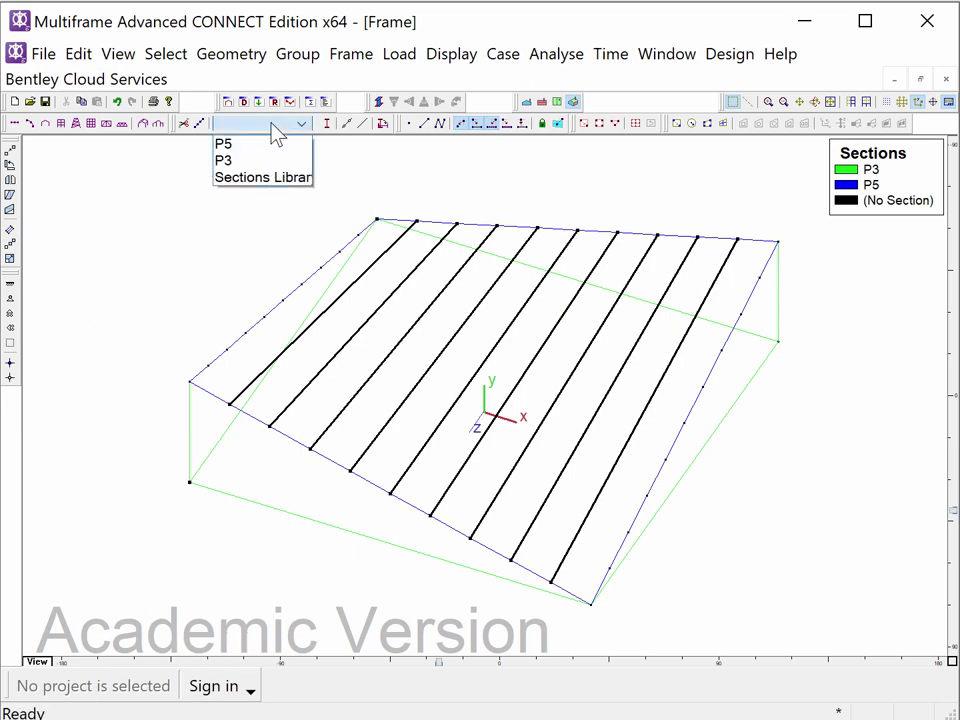
{"action": "left_click", "coordinate": [257, 180]}
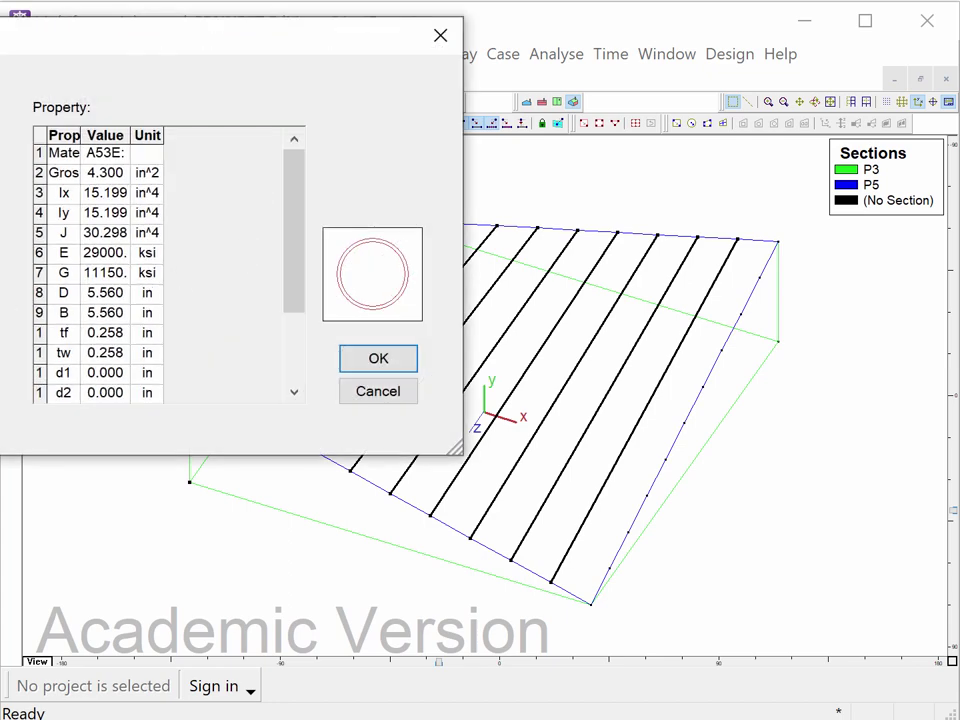
{"action": "left_click", "coordinate": [9, 270]}
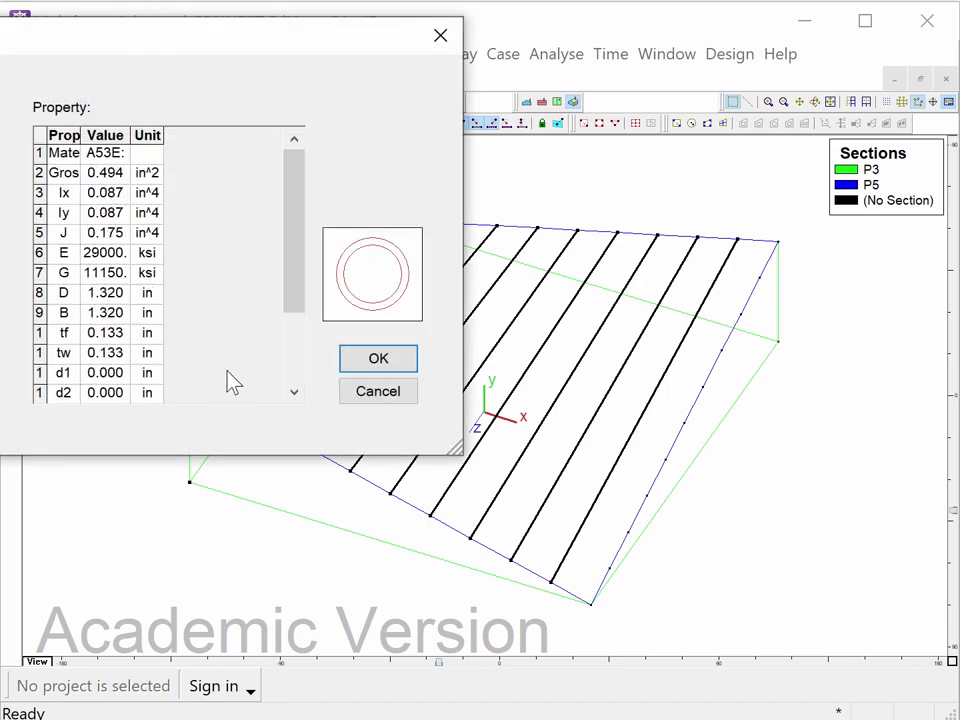
{"action": "left_click", "coordinate": [376, 360]}
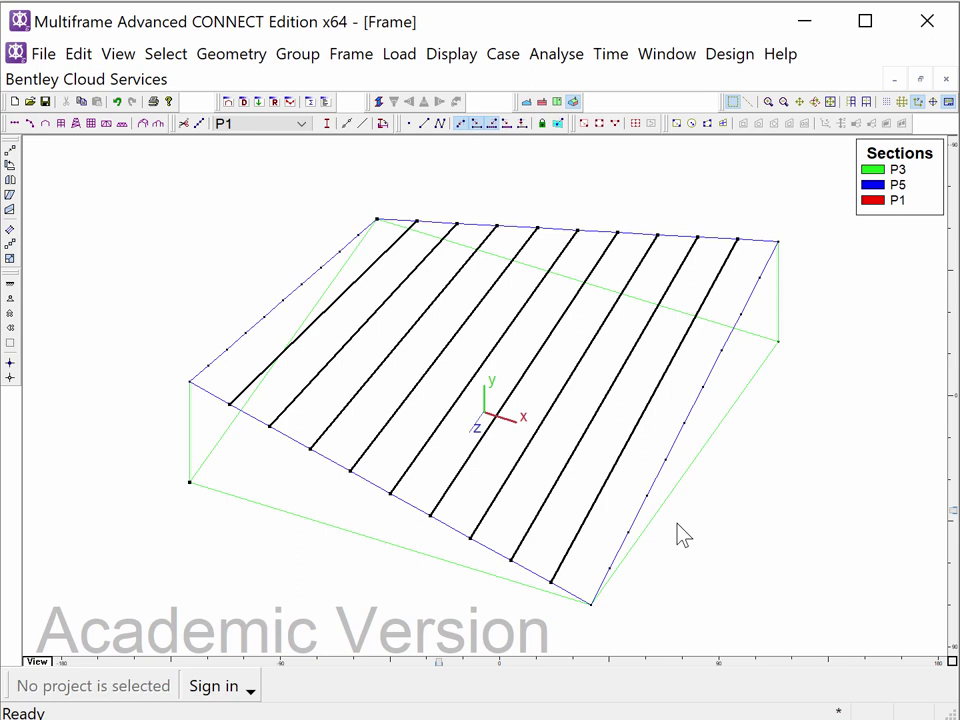
From a fitted top view, label the selected ruling members DirectricesZ, then return to 3D
{"action": "left_click", "coordinate": [559, 102]}
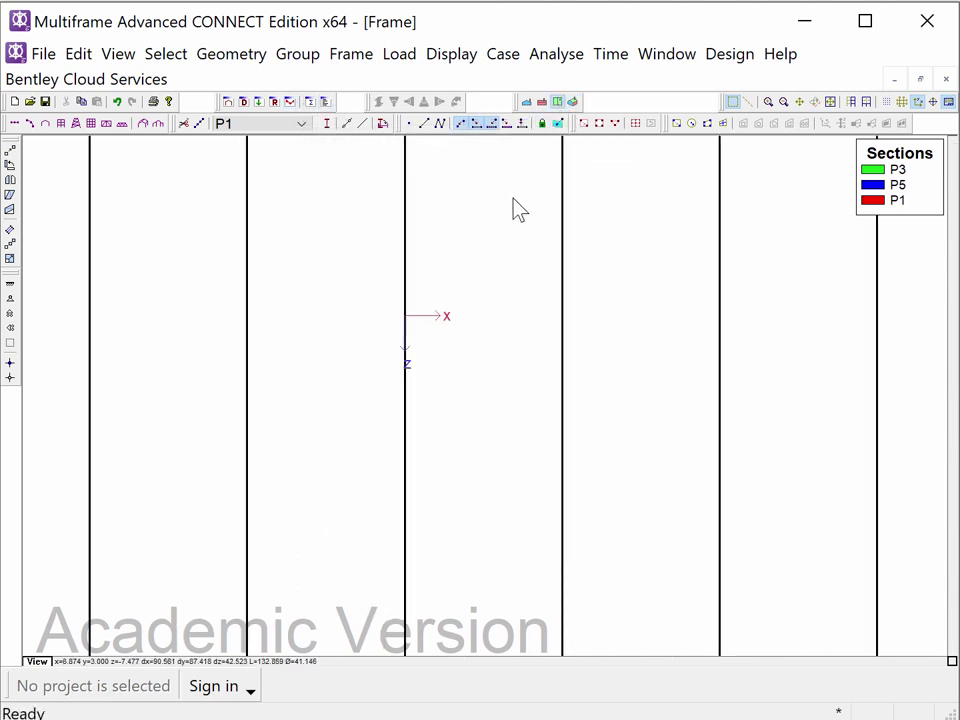
{"action": "key", "text": "ctrl+e"}
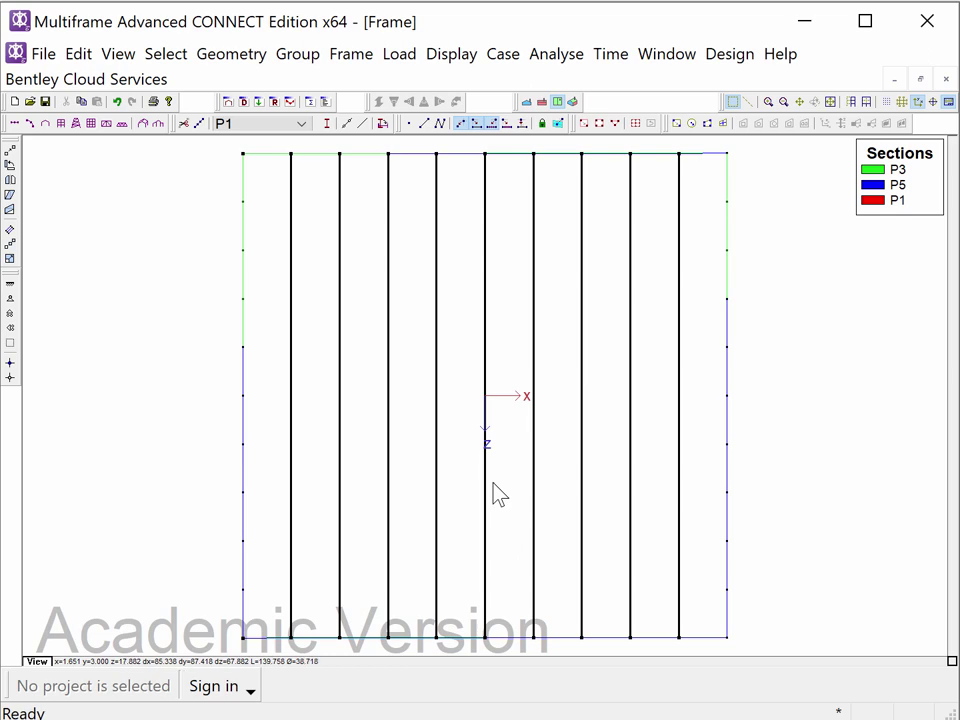
{"action": "left_click", "coordinate": [354, 58]}
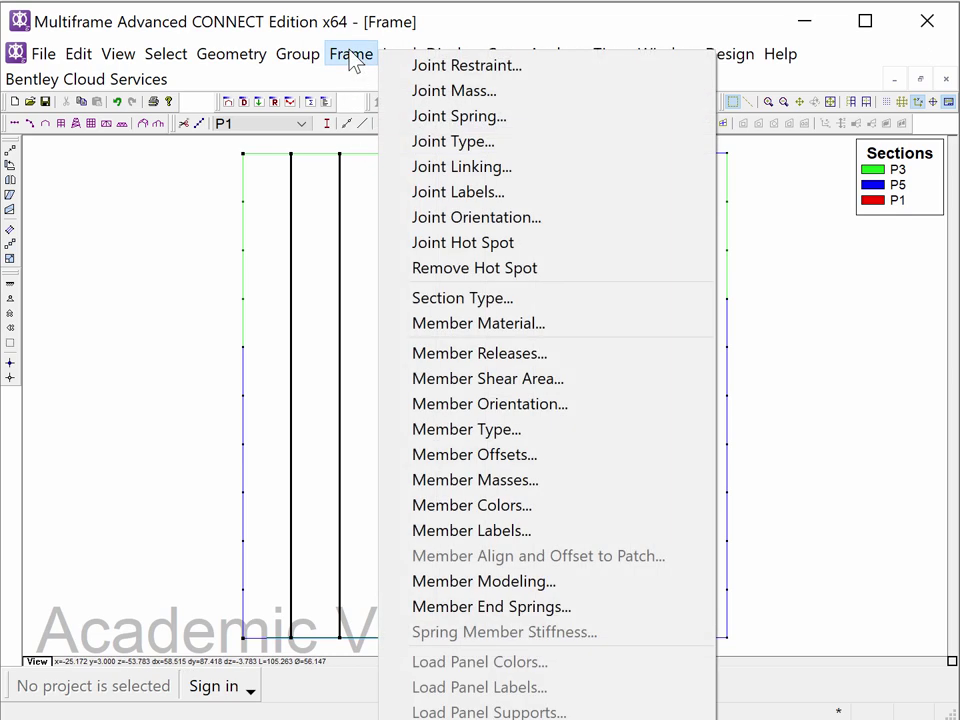
{"action": "left_click", "coordinate": [472, 531]}
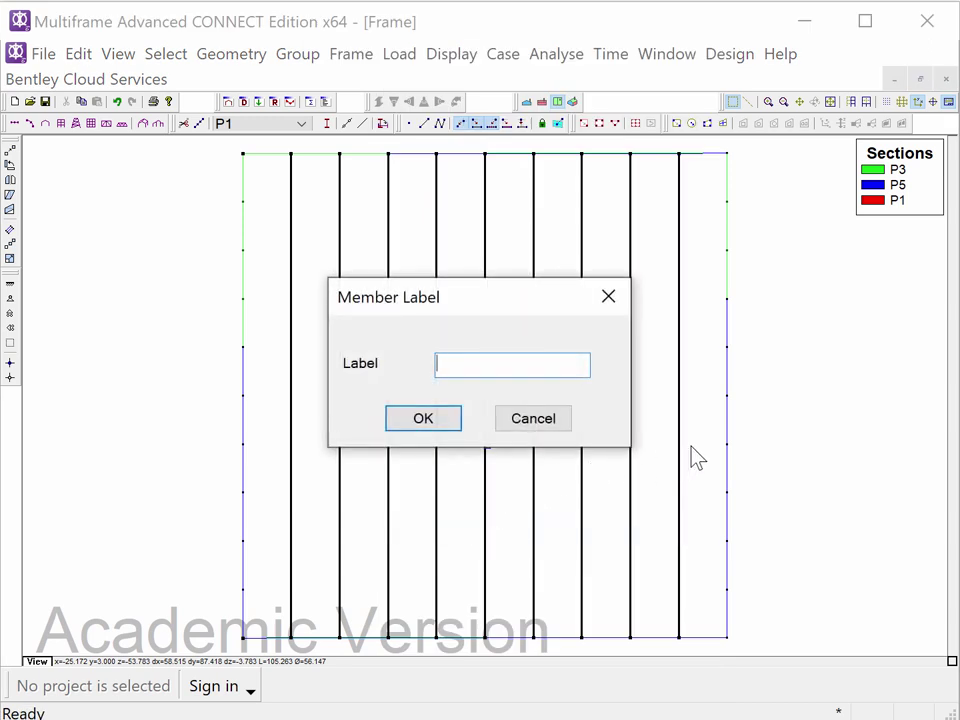
{"action": "type", "text": "Direc"}
{"action": "type", "text": "trci"}
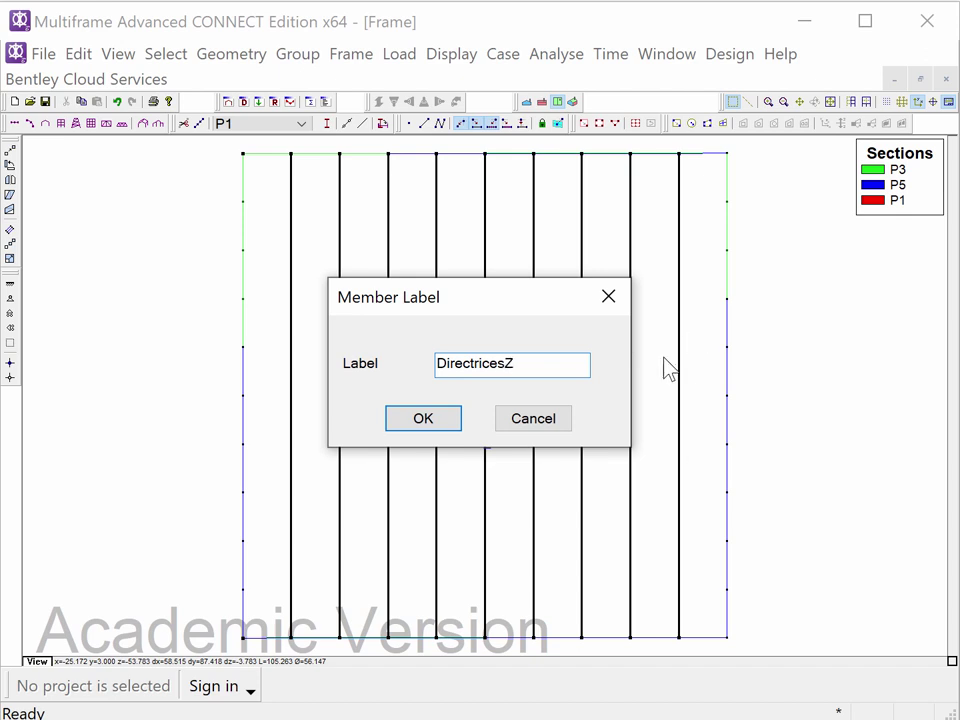
{"action": "left_click", "coordinate": [453, 427]}
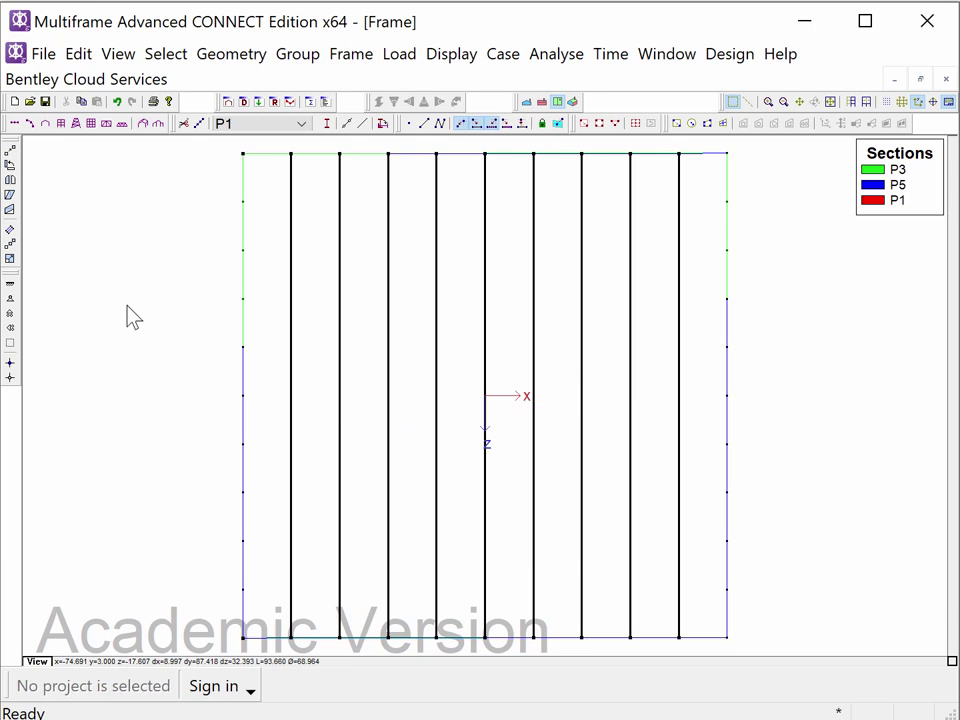
{"action": "left_click", "coordinate": [573, 102]}
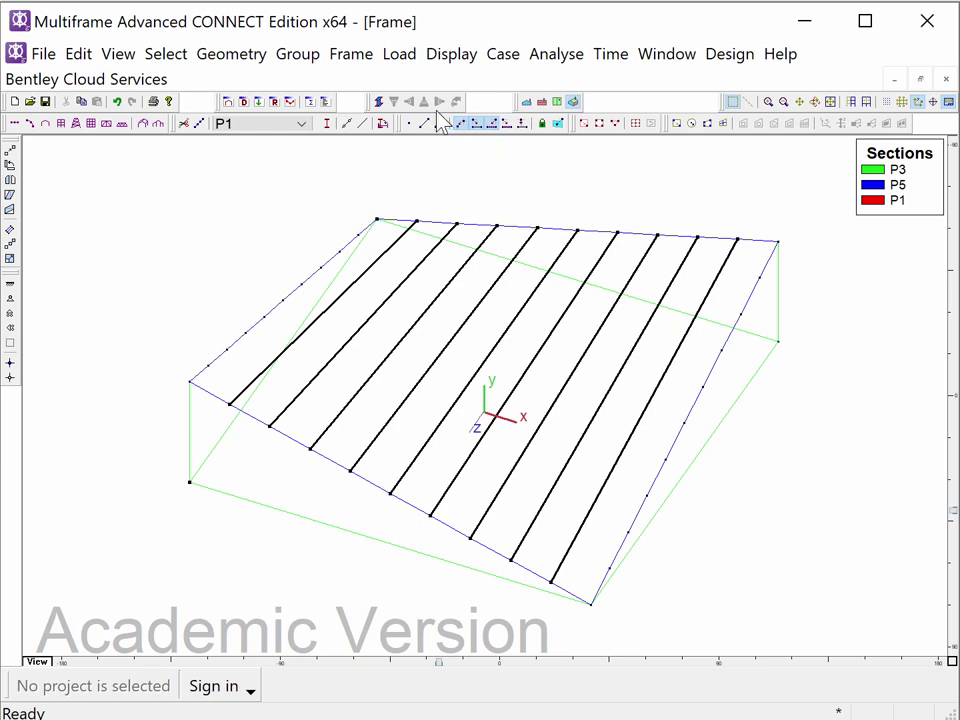
Subdivide the currently selected members into 10 parts each, then clear the selection
{"action": "left_click", "coordinate": [234, 58]}
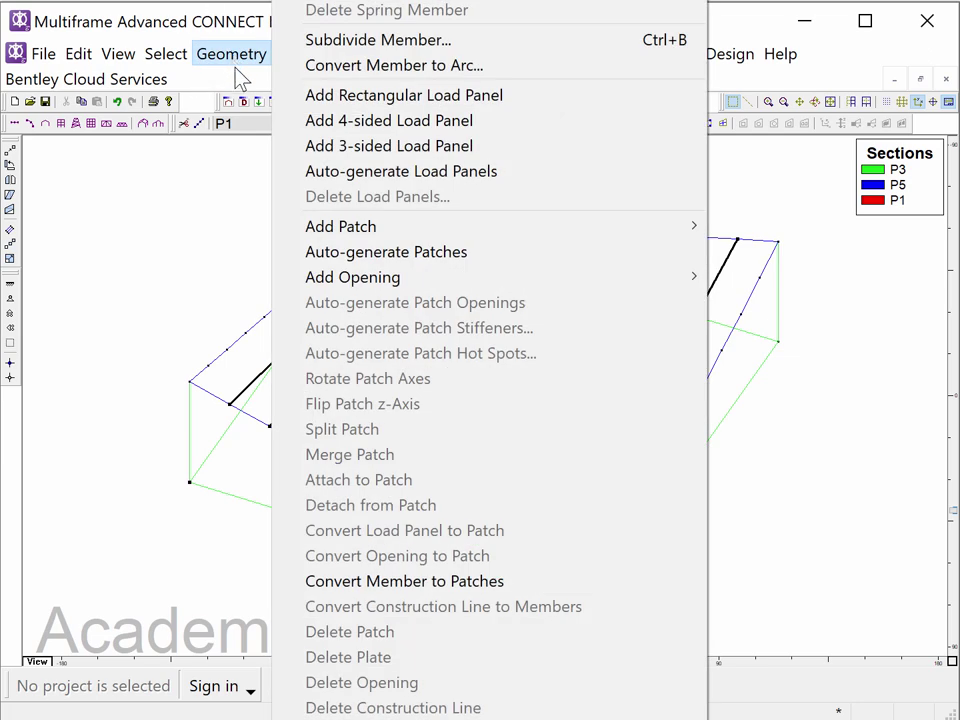
{"action": "left_click", "coordinate": [348, 44]}
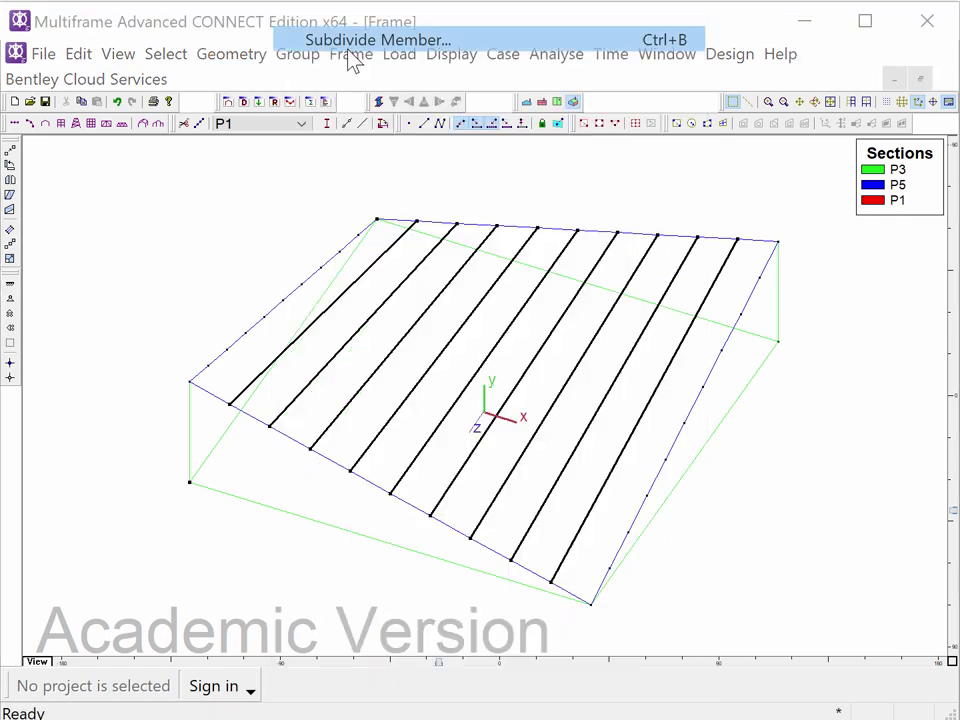
{"action": "type", "text": "10"}
{"action": "key", "text": "Return"}
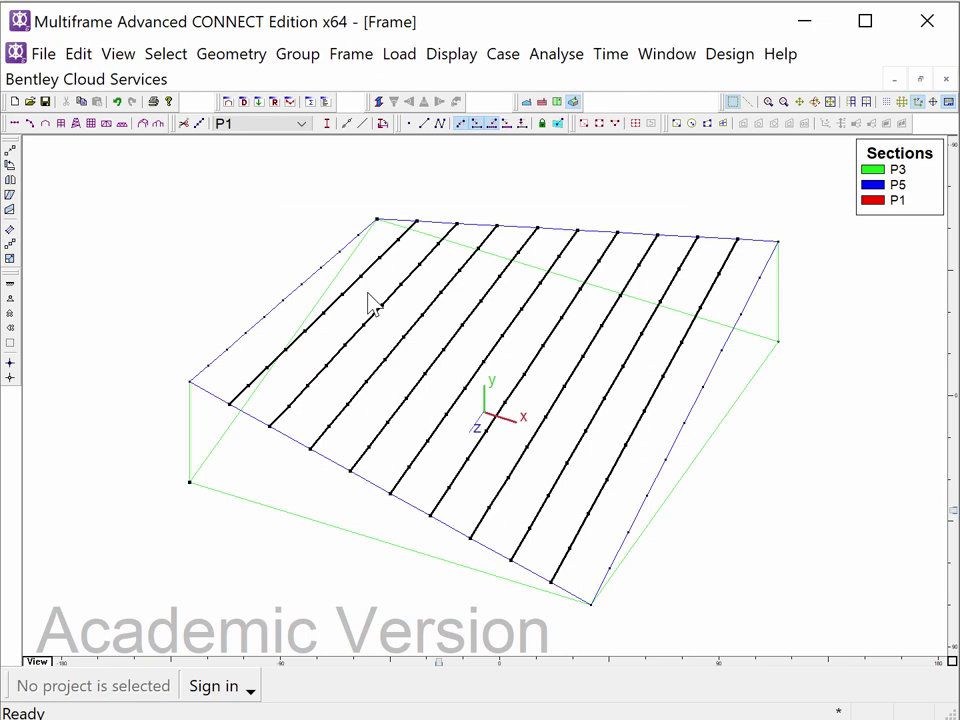
{"action": "left_click", "coordinate": [216, 259]}
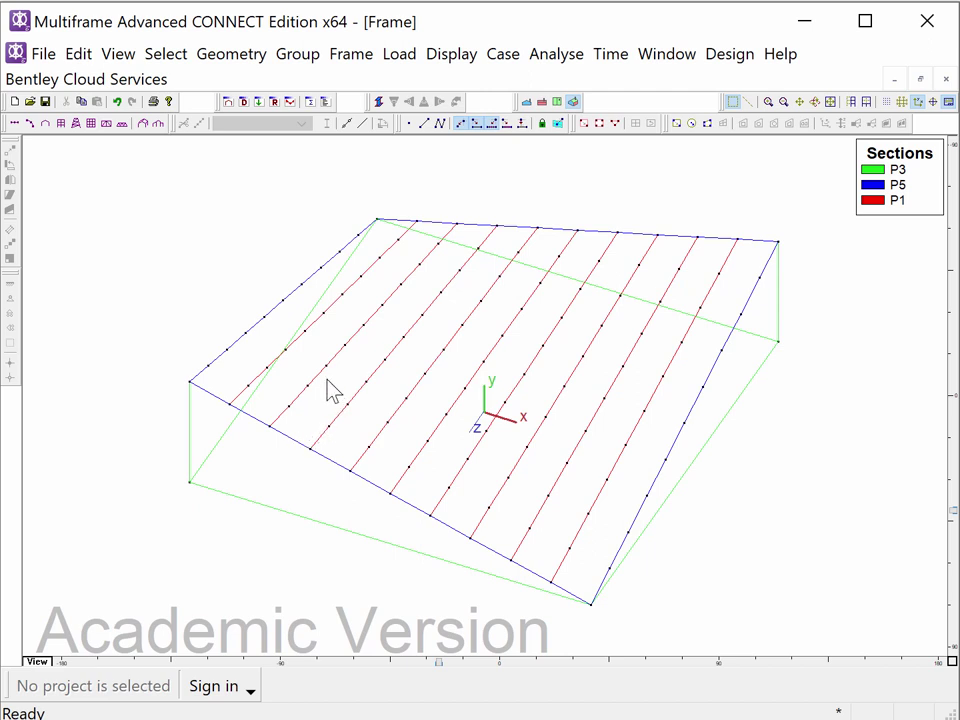
Draw a member from the left edge joint to Joint 25 and subdivide it into 10 parts
{"action": "left_click", "coordinate": [425, 124]}
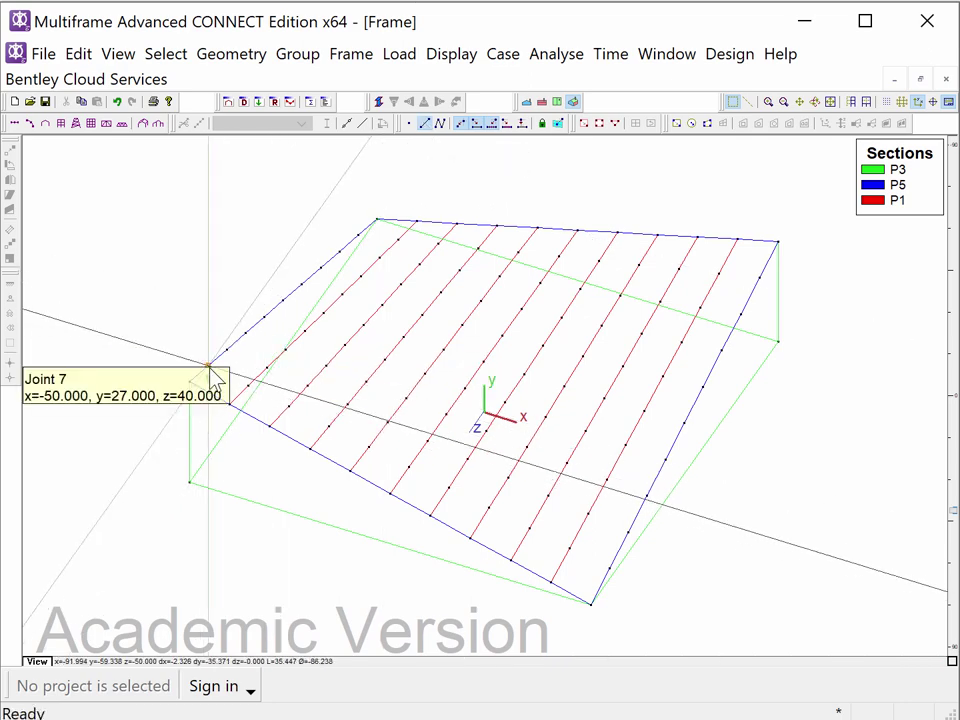
{"action": "left_click", "coordinate": [210, 367]}
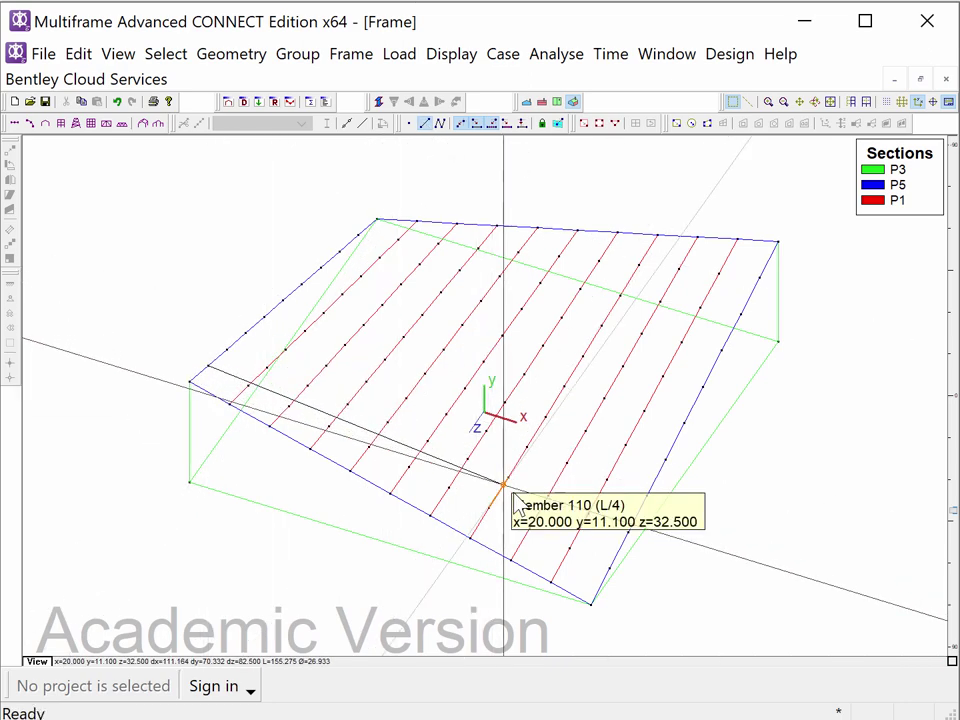
{"action": "left_click", "coordinate": [608, 569]}
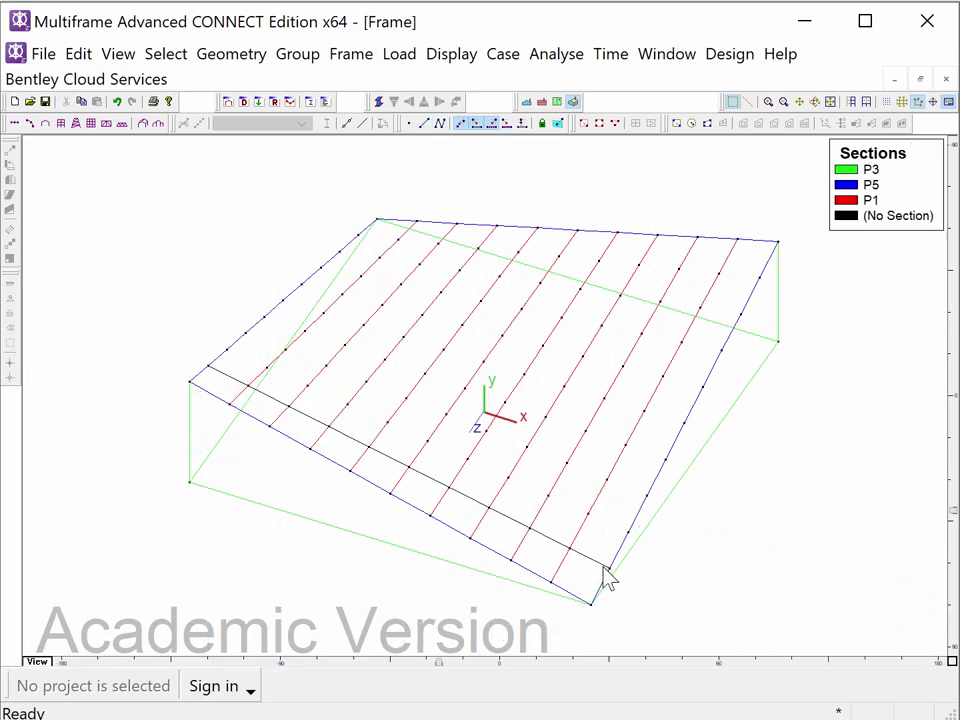
{"action": "left_click", "coordinate": [545, 545]}
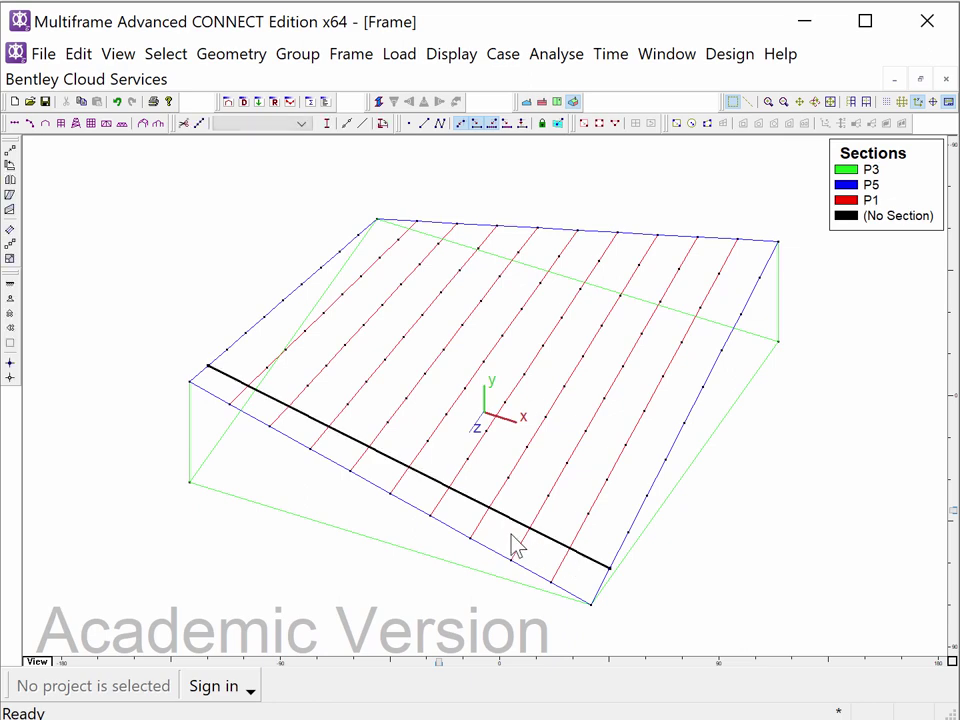
{"action": "key", "text": "ctrl+d"}
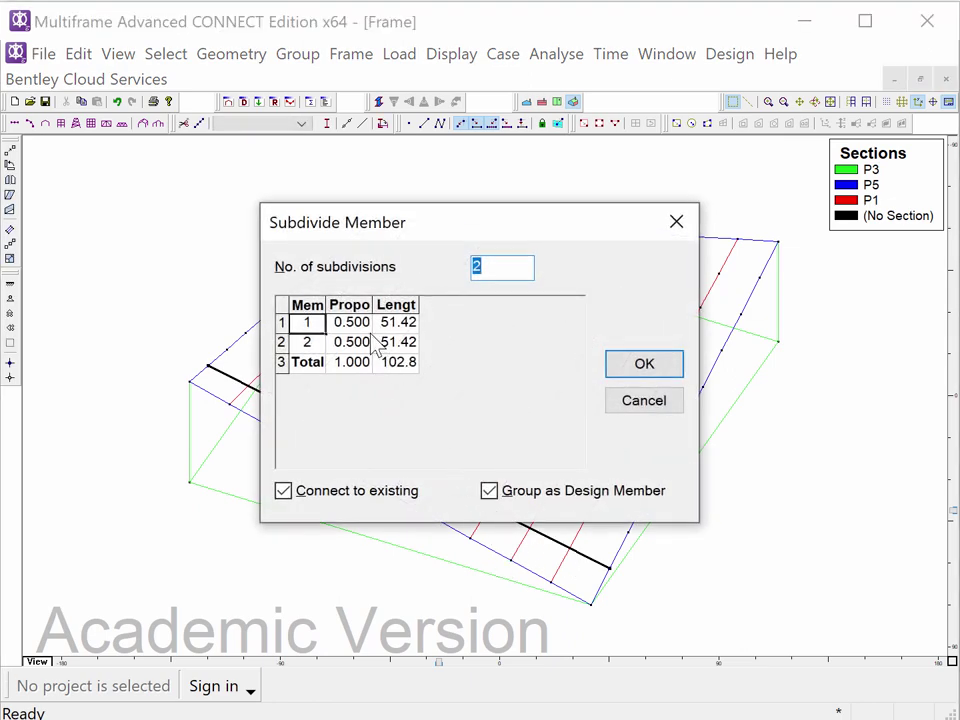
{"action": "type", "text": "10"}
{"action": "key", "text": "Return"}
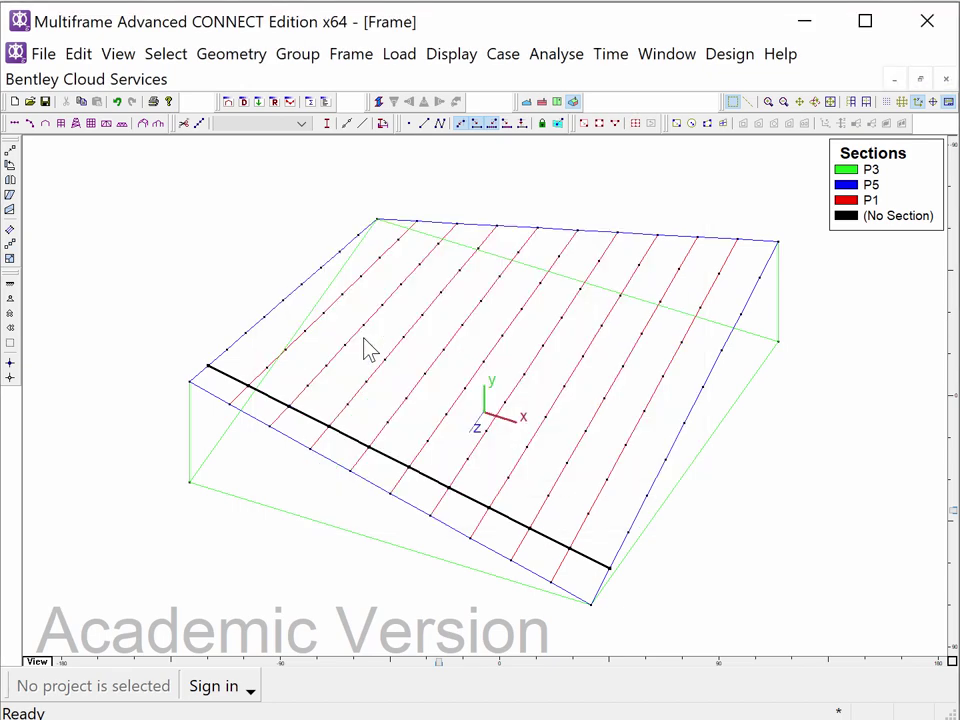
{"action": "left_click", "coordinate": [226, 530]}
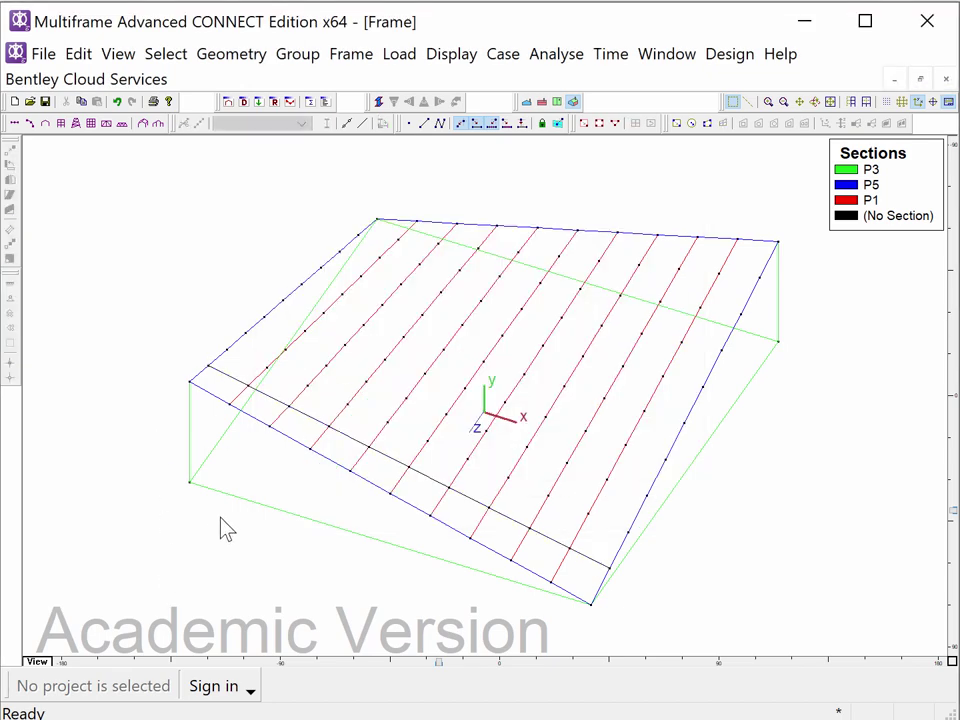
{"action": "double_click", "coordinate": [550, 548]}
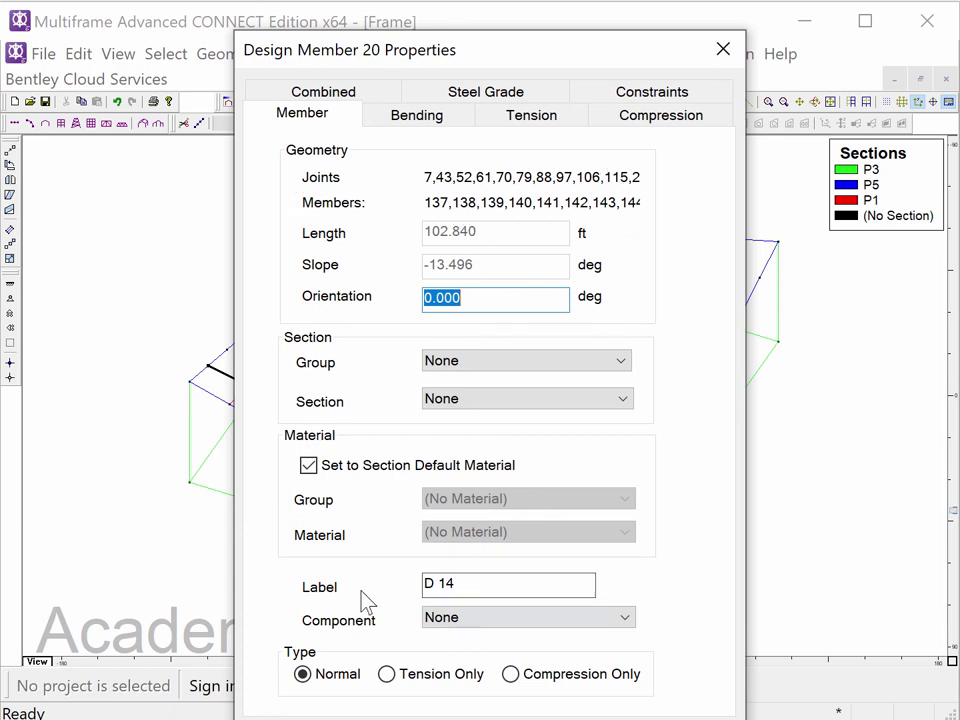
{"action": "left_click", "coordinate": [716, 48]}
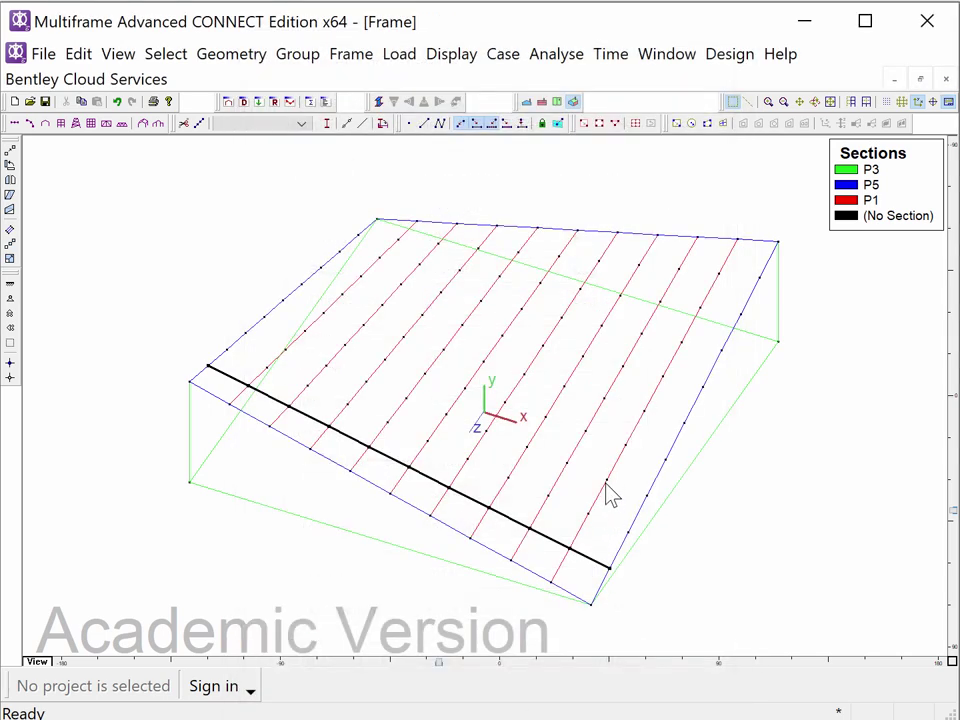
{"action": "double_click", "coordinate": [606, 497]}
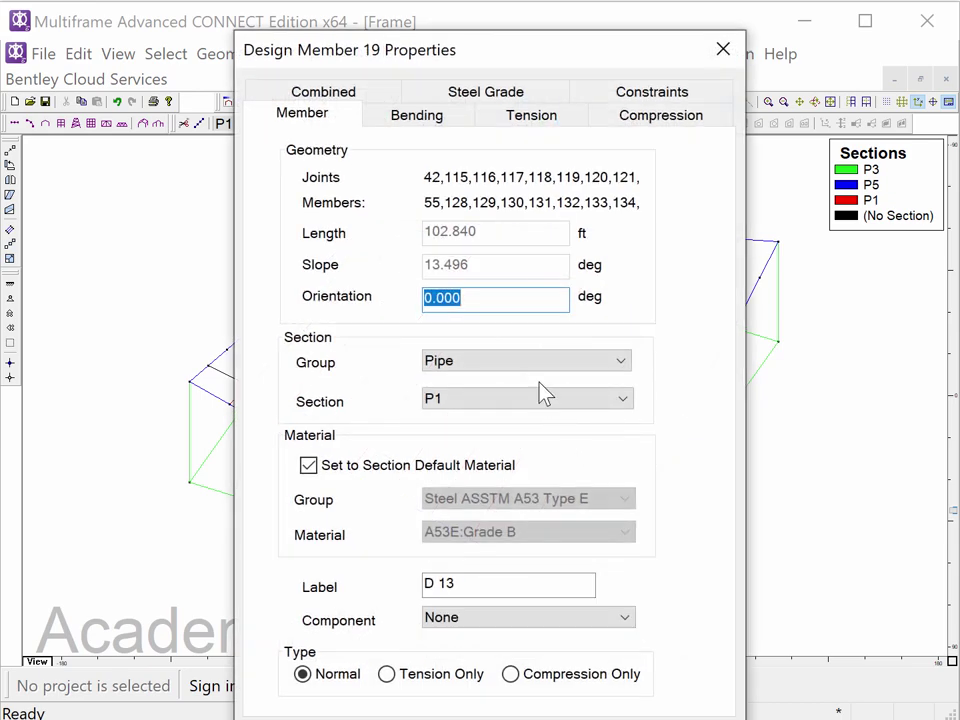
{"action": "left_click", "coordinate": [727, 49]}
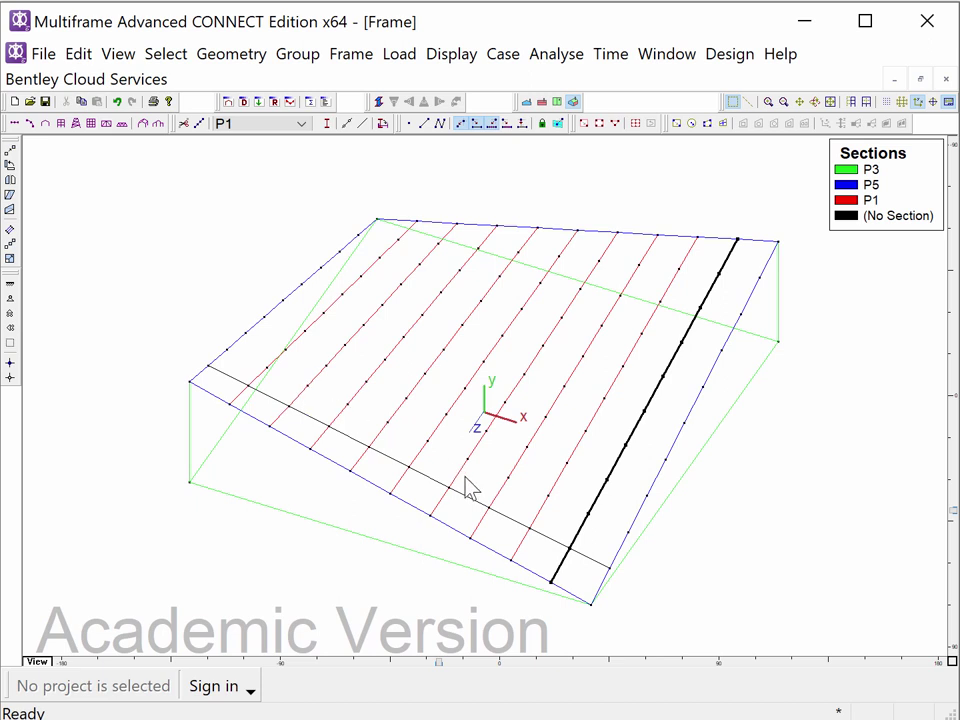
Draw two cross members starting at Joints 8 and 9 over to the right edge
{"action": "left_click", "coordinate": [426, 122]}
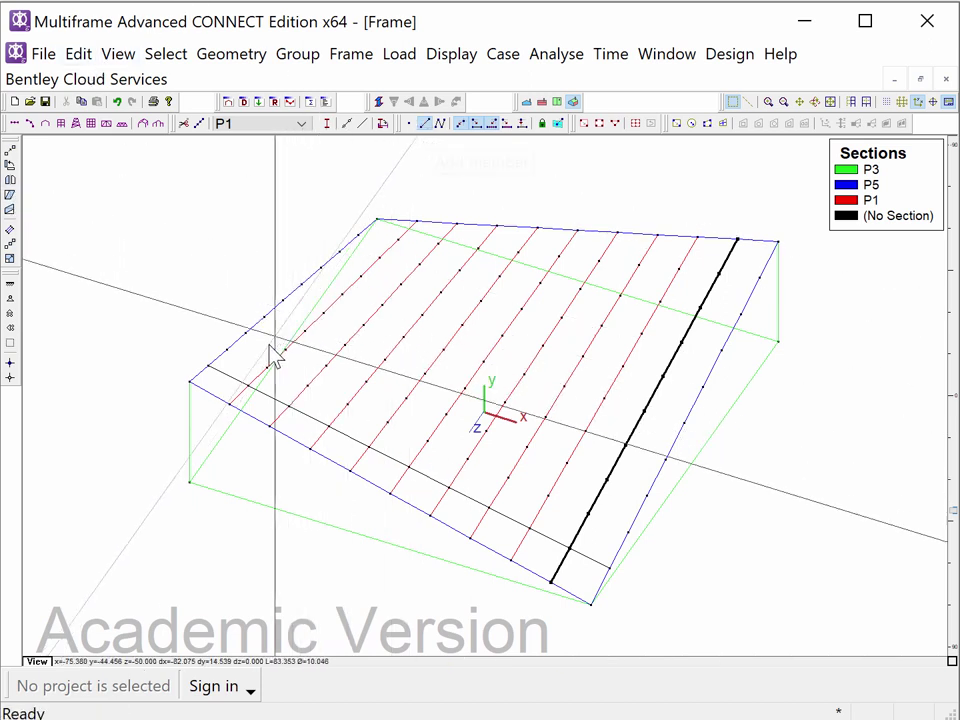
{"action": "left_click_drag", "start_coordinate": [226, 350], "coordinate": [628, 530]}
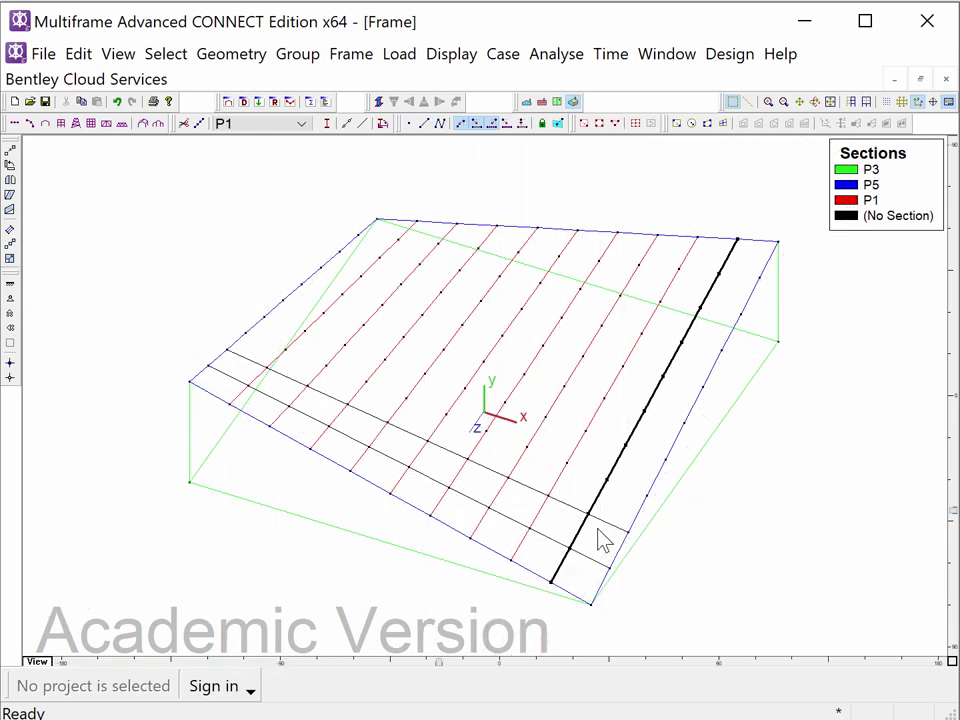
{"action": "left_click", "coordinate": [425, 123]}
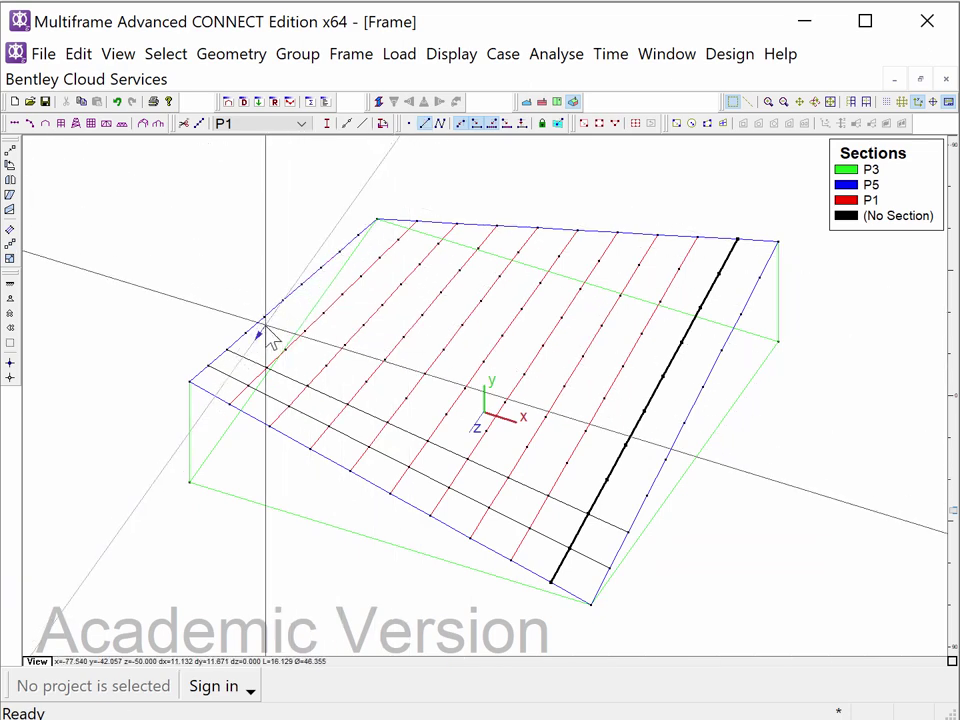
{"action": "left_click_drag", "start_coordinate": [244, 340], "coordinate": [647, 496]}
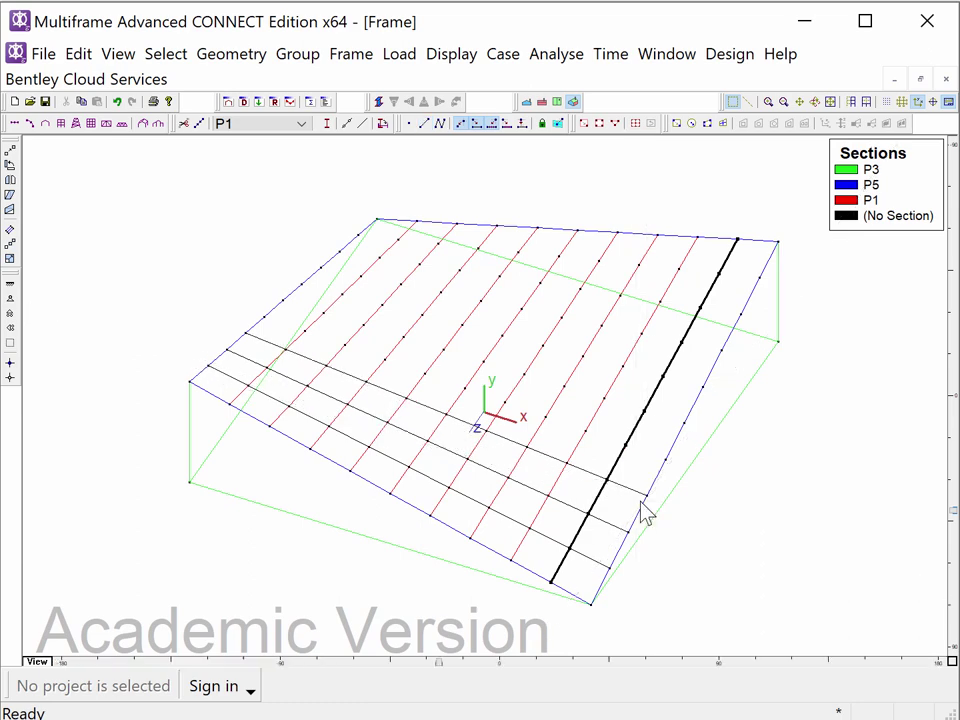
Draw a zigzag chain of connected members between Joints 10–15 and Joints 29–33
{"action": "left_click", "coordinate": [440, 123]}
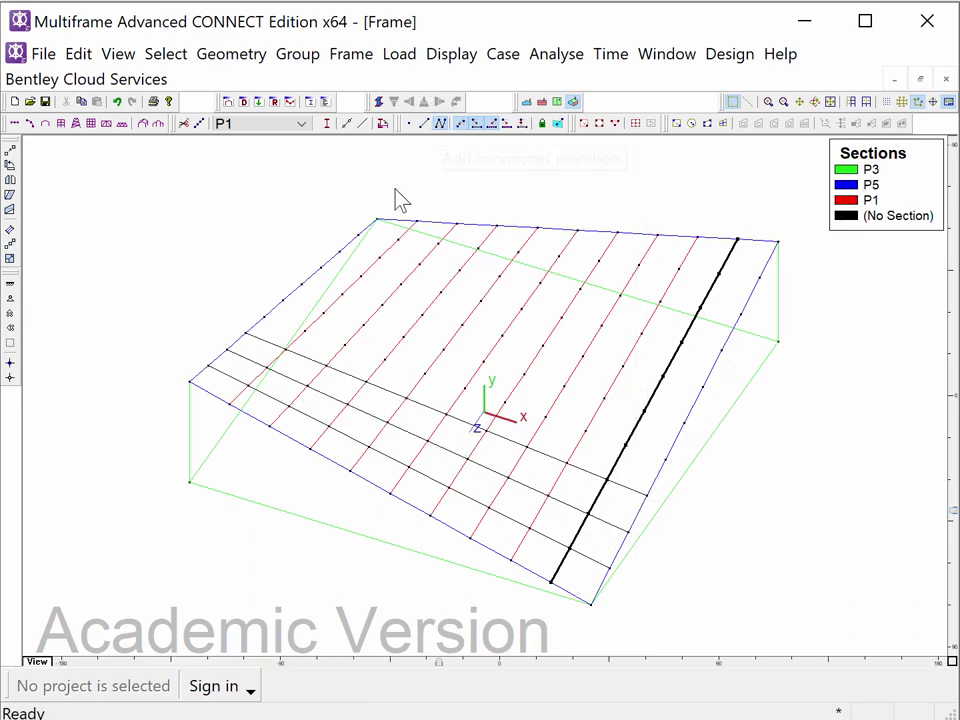
{"action": "left_click_drag", "start_coordinate": [264, 321], "coordinate": [665, 460]}
{"action": "left_click_drag", "start_coordinate": [380, 345], "coordinate": [285, 305]}
{"action": "left_click", "coordinate": [286, 303]}
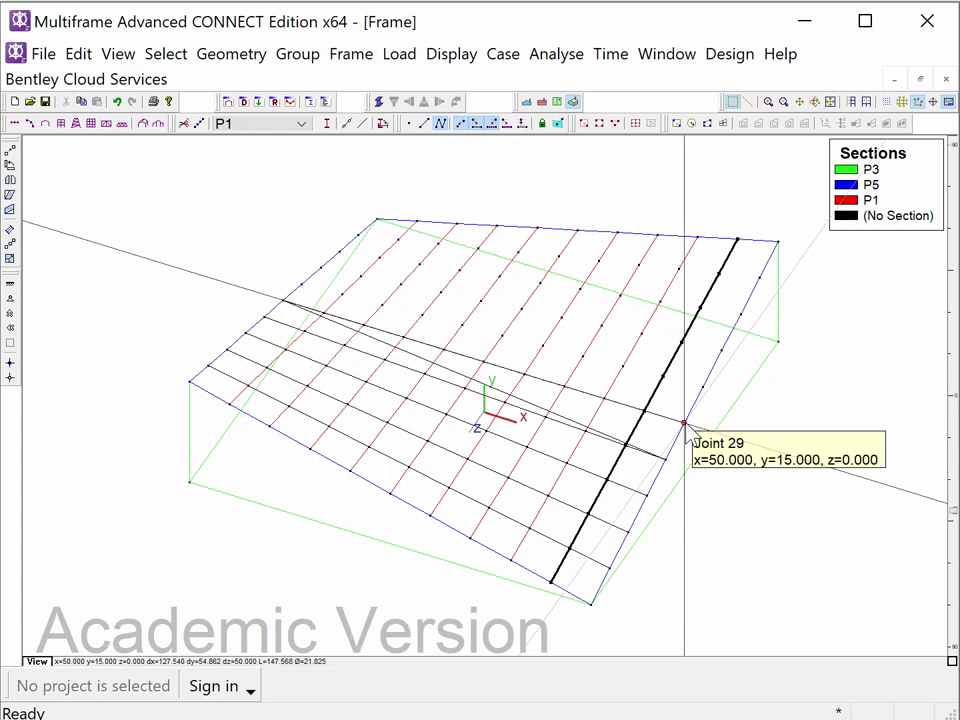
{"action": "left_click", "coordinate": [690, 424]}
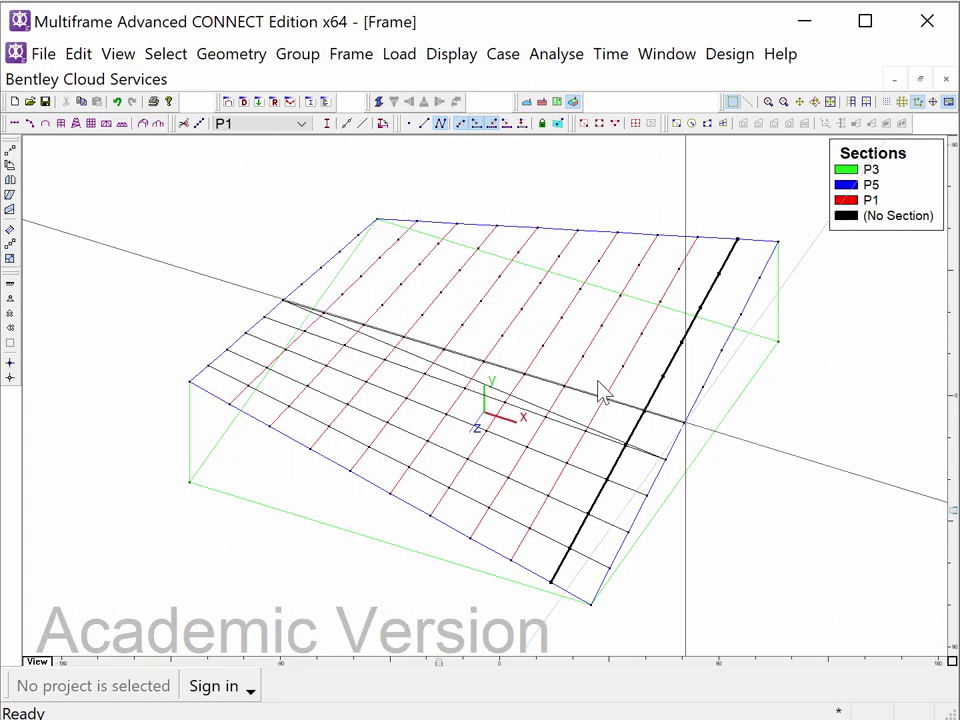
{"action": "left_click", "coordinate": [302, 287]}
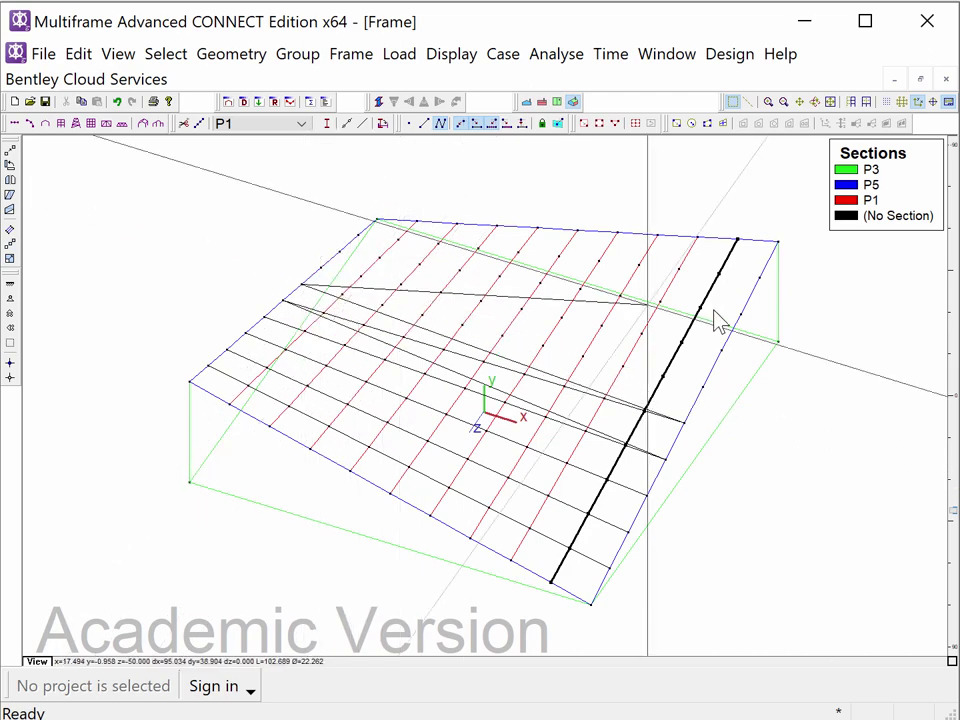
{"action": "left_click", "coordinate": [706, 389]}
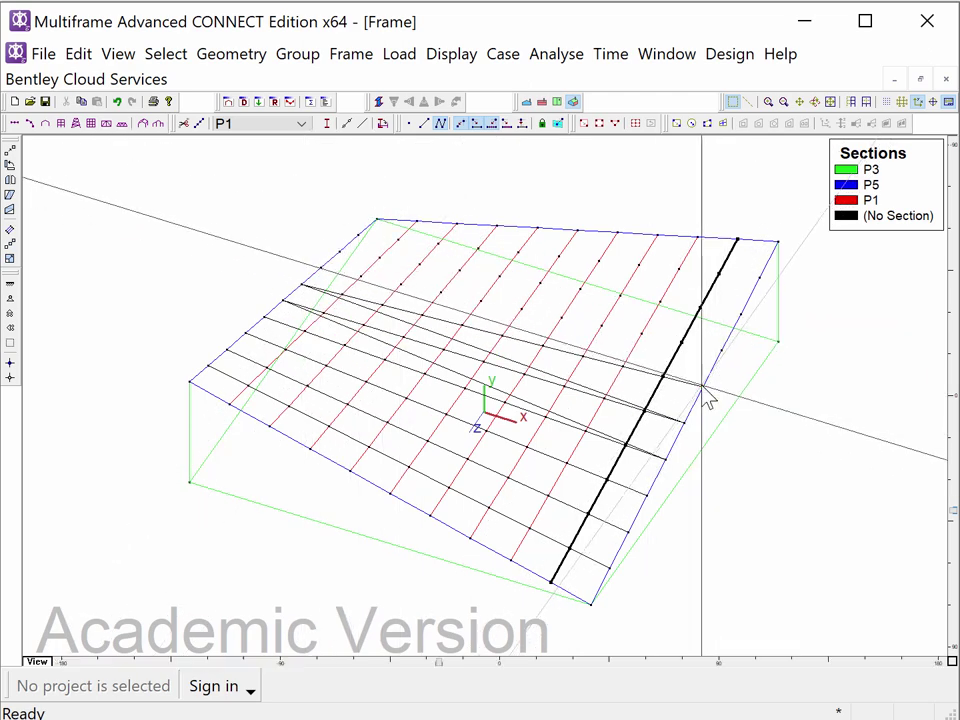
{"action": "left_click", "coordinate": [321, 268]}
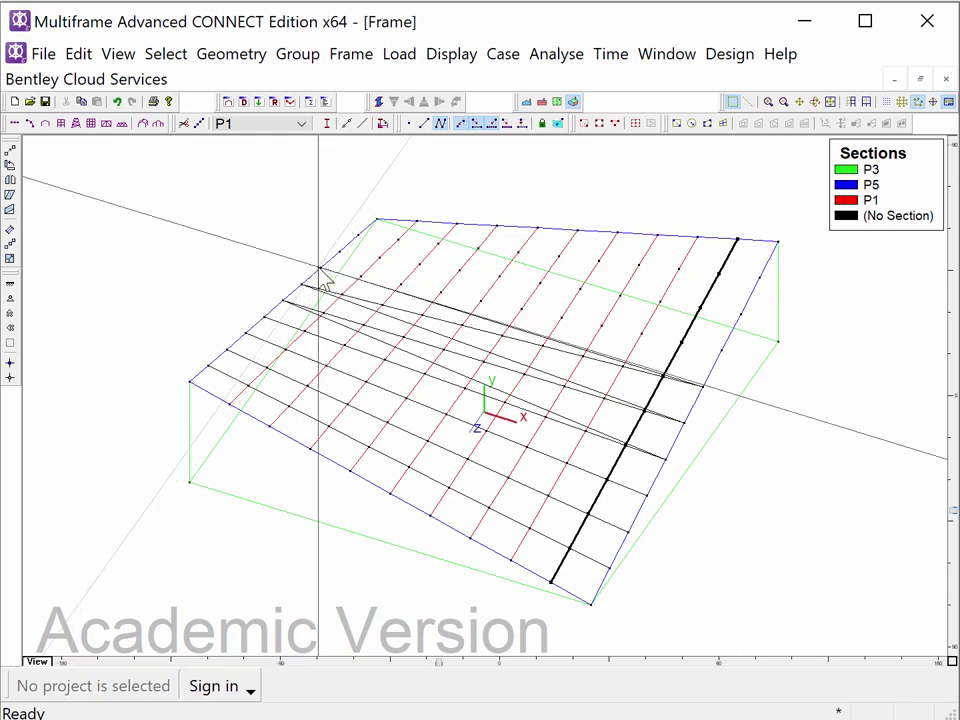
{"action": "left_click", "coordinate": [722, 356]}
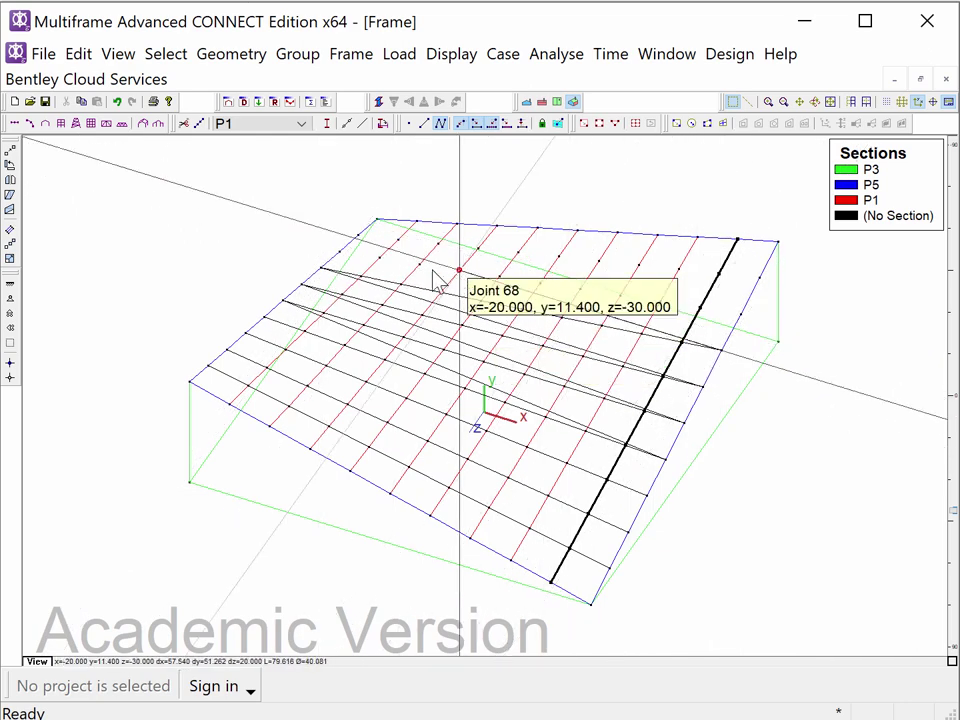
{"action": "left_click", "coordinate": [340, 252]}
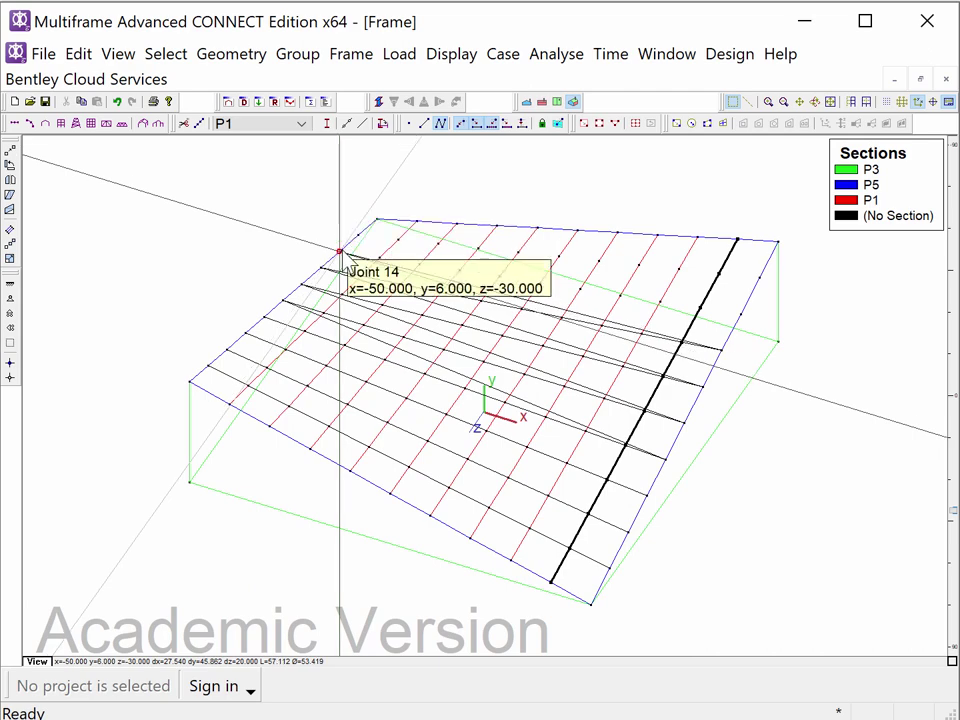
{"action": "left_click", "coordinate": [739, 322]}
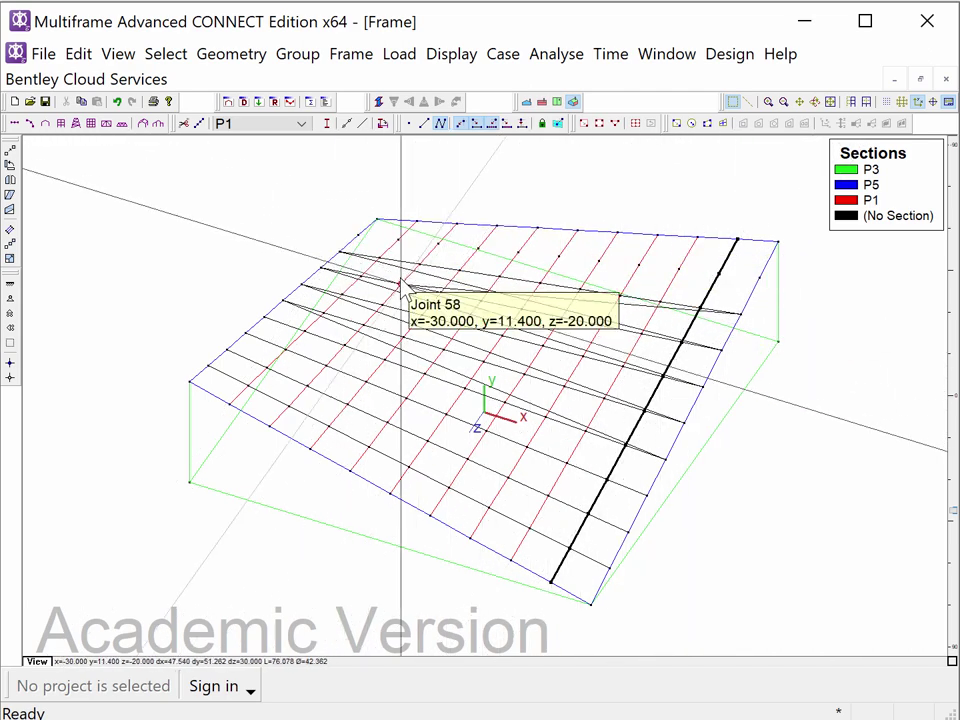
{"action": "left_click", "coordinate": [358, 236]}
{"action": "left_click", "coordinate": [760, 278]}
{"action": "key", "text": "Escape"}
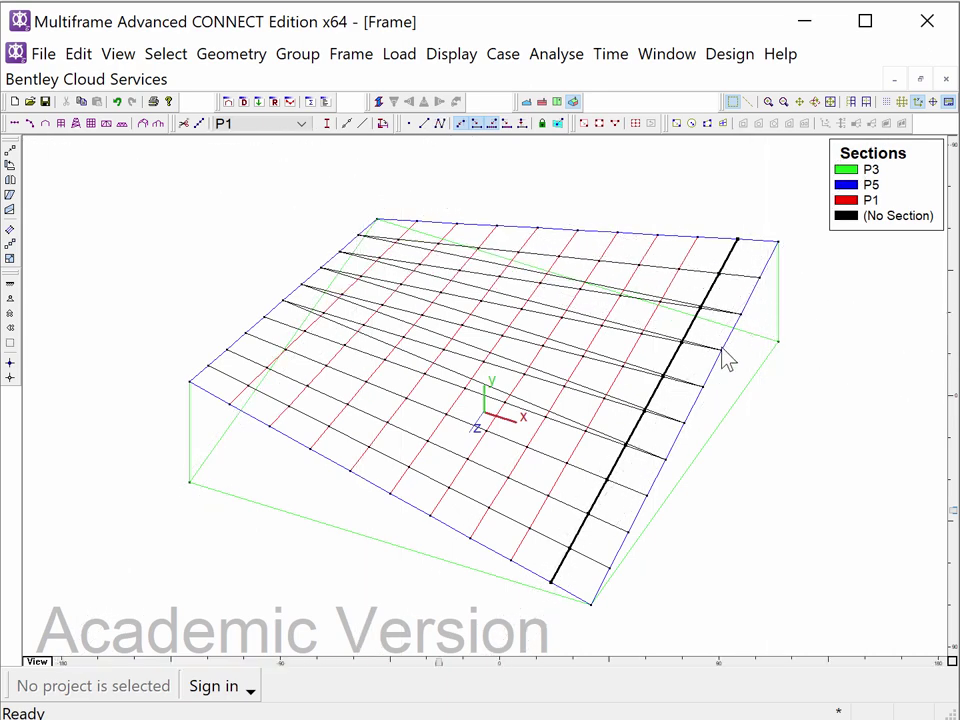
Select the five stray diagonal members, including Member 156, and delete them
{"action": "left_click", "coordinate": [445, 258]}
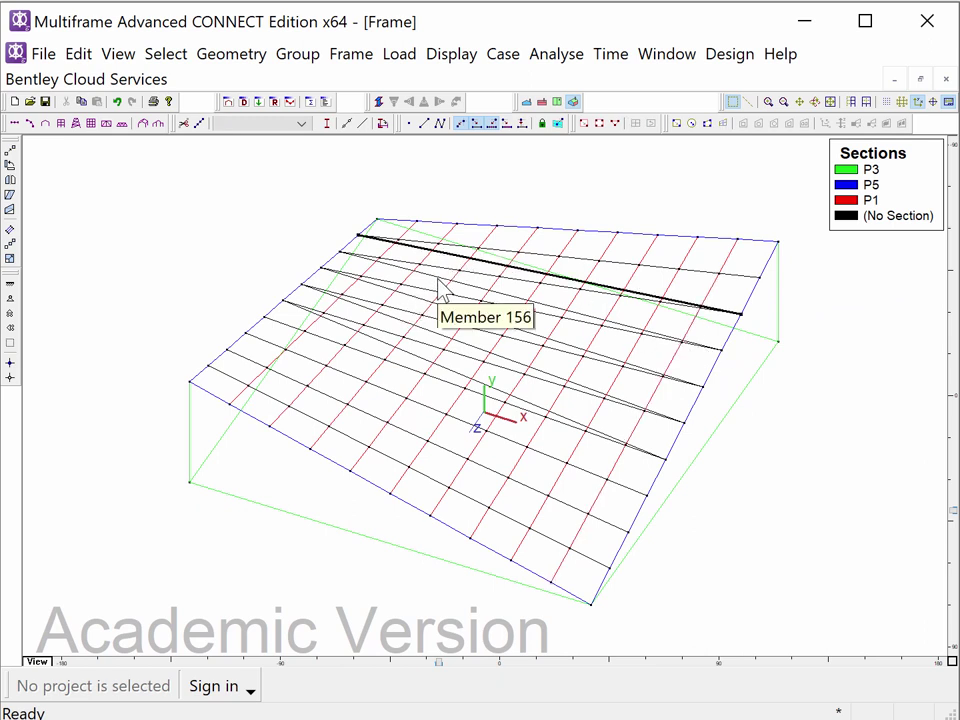
{"action": "left_click", "coordinate": [440, 282], "text": "shift"}
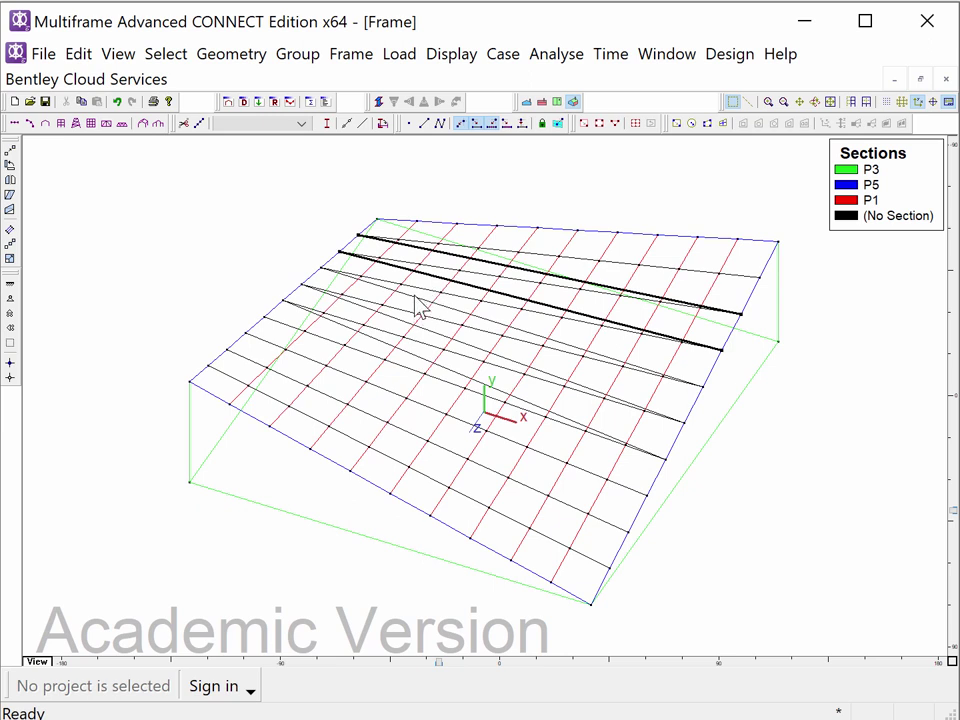
{"action": "left_click", "coordinate": [414, 299], "text": "shift"}
{"action": "left_click", "coordinate": [398, 321], "text": "shift"}
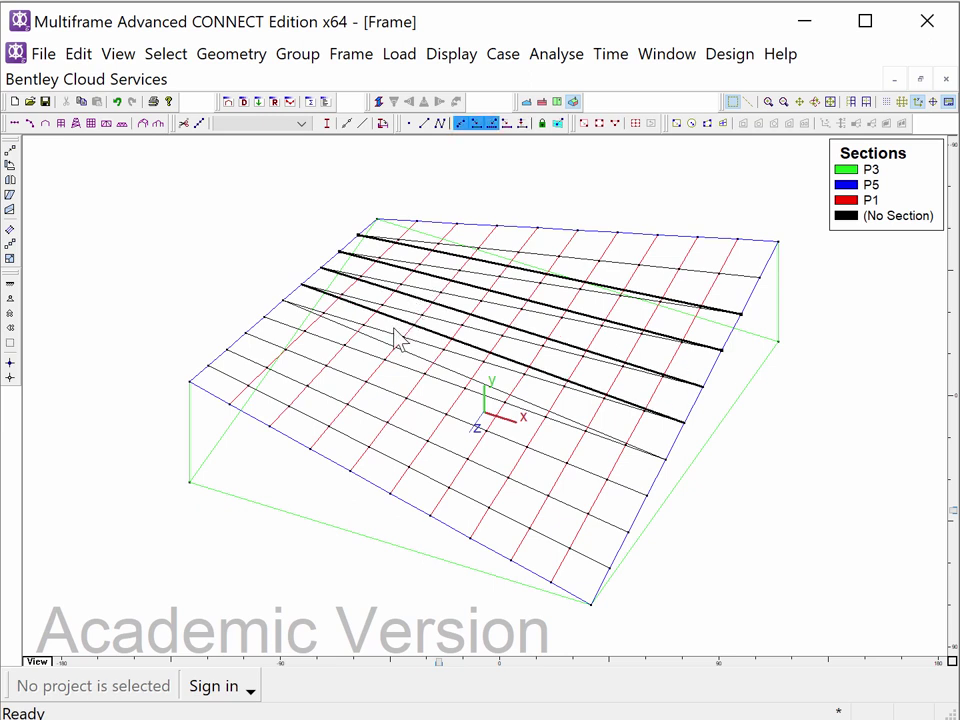
{"action": "left_click", "coordinate": [390, 345], "text": "shift"}
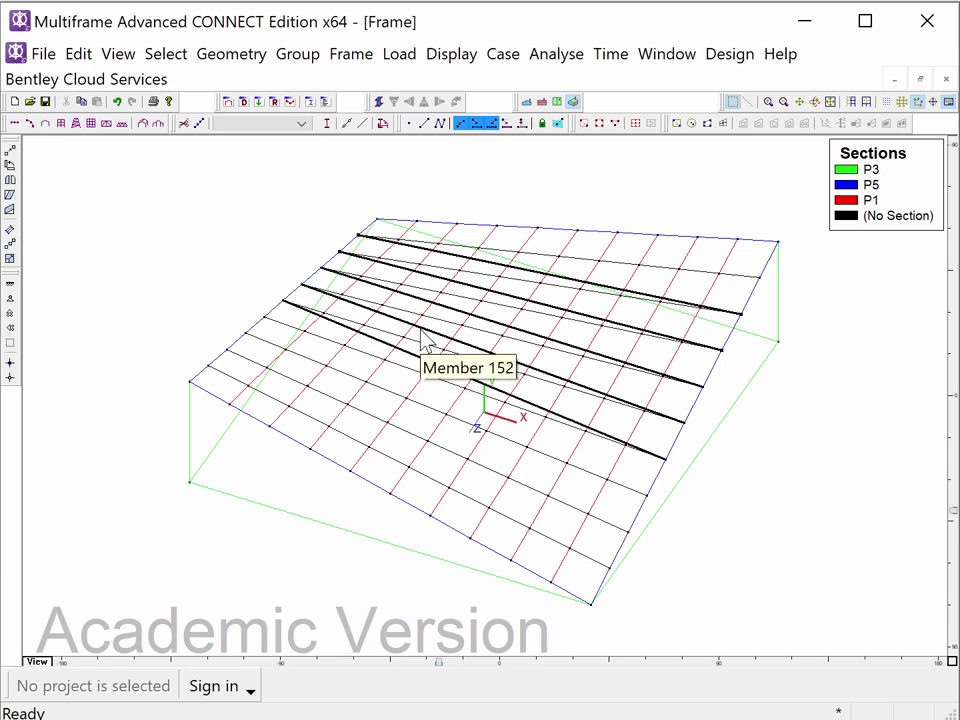
{"action": "key", "text": "Delete"}
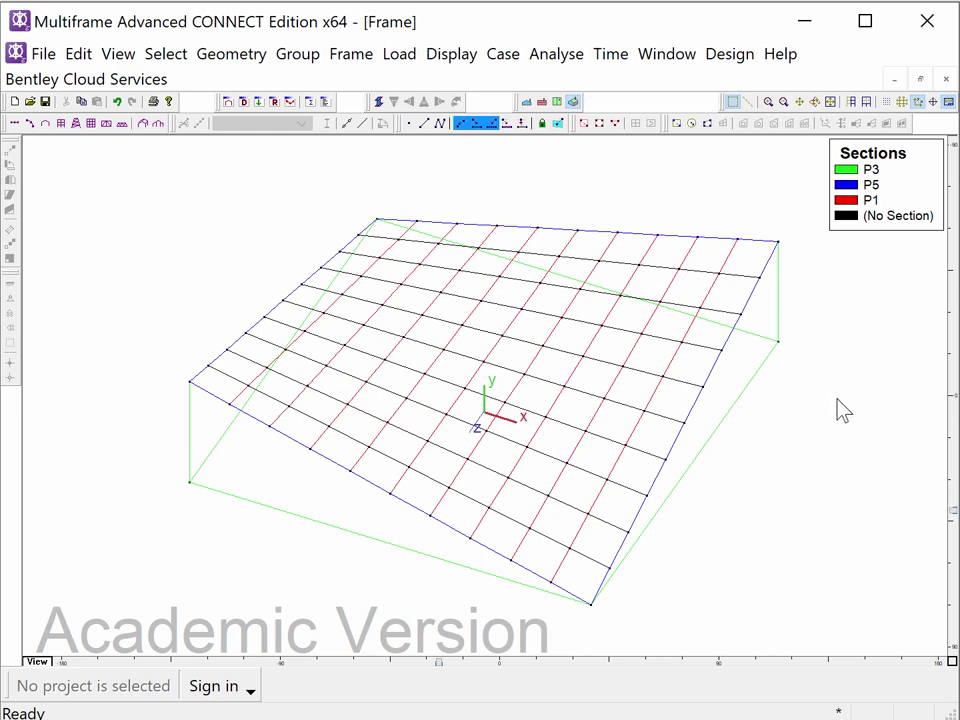
Zoom in on the frame so the roof grid fills more of the window
{"action": "scroll", "coordinate": [800, 430], "scroll_direction": "up", "scroll_amount": 2}
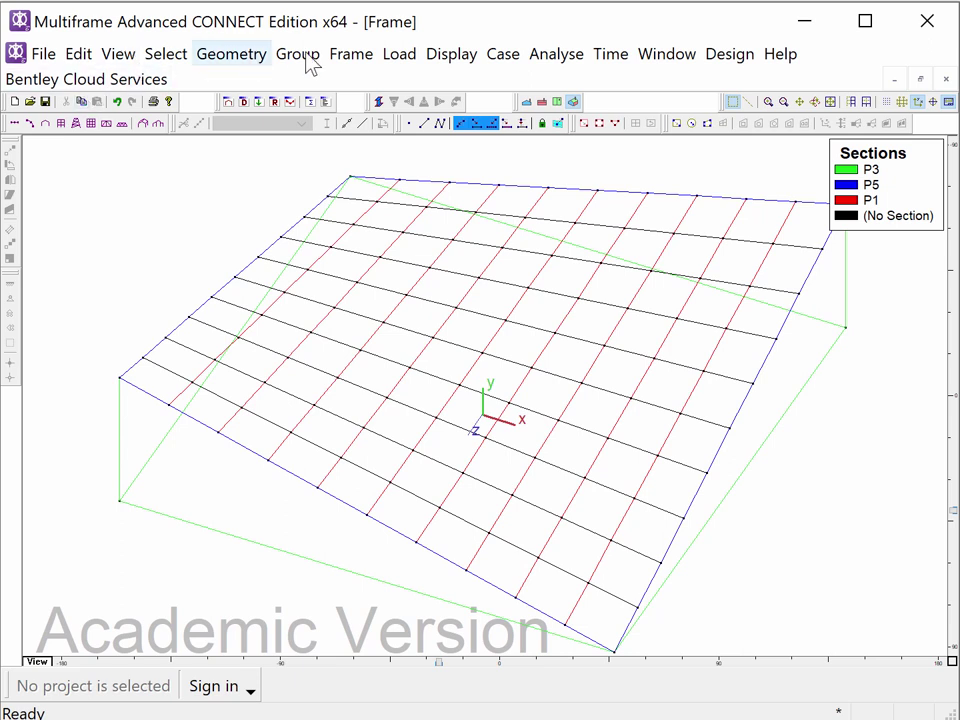
End the first curved member at Joint 83, then chain a second through Joints 35, 61, 81, 91
{"action": "left_click", "coordinate": [440, 123]}
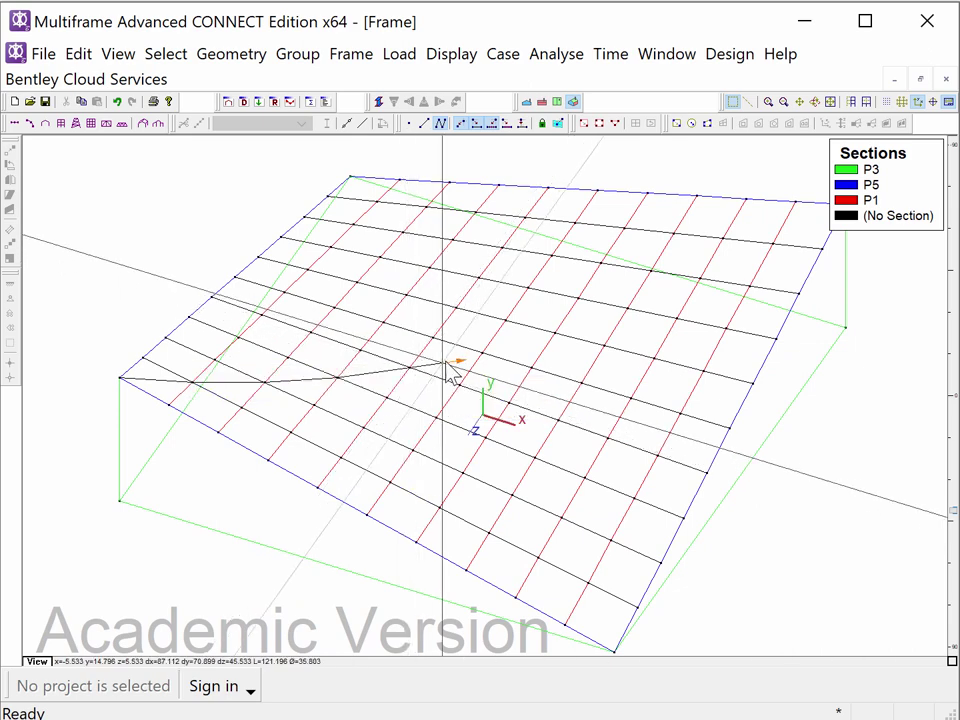
{"action": "left_click", "coordinate": [482, 352]}
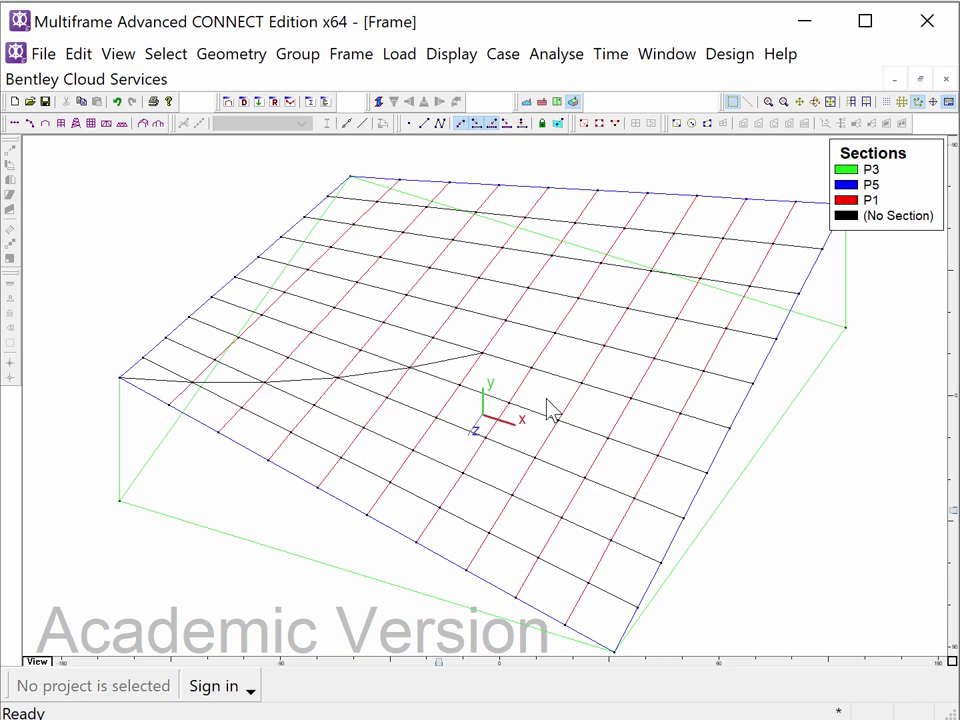
{"action": "left_click", "coordinate": [440, 123]}
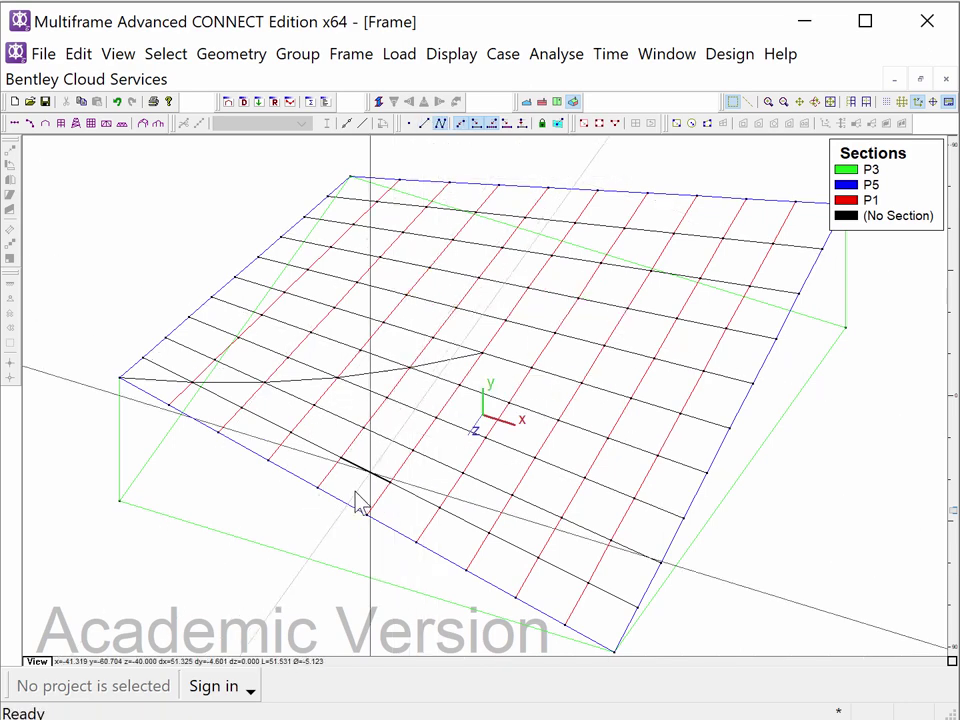
{"action": "left_click", "coordinate": [220, 436]}
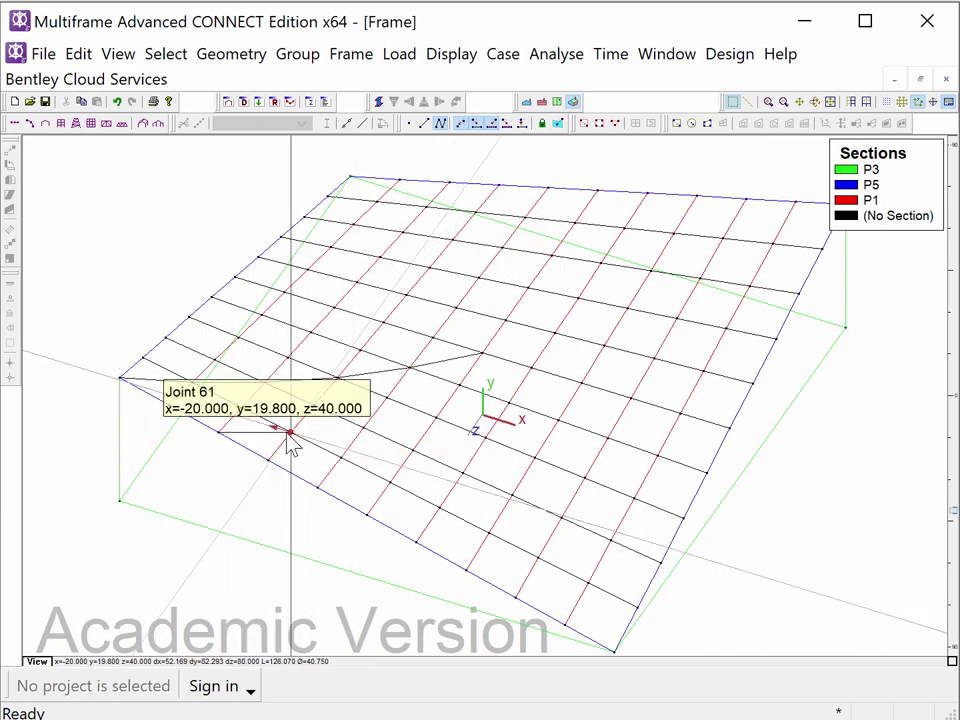
{"action": "left_click", "coordinate": [289, 434]}
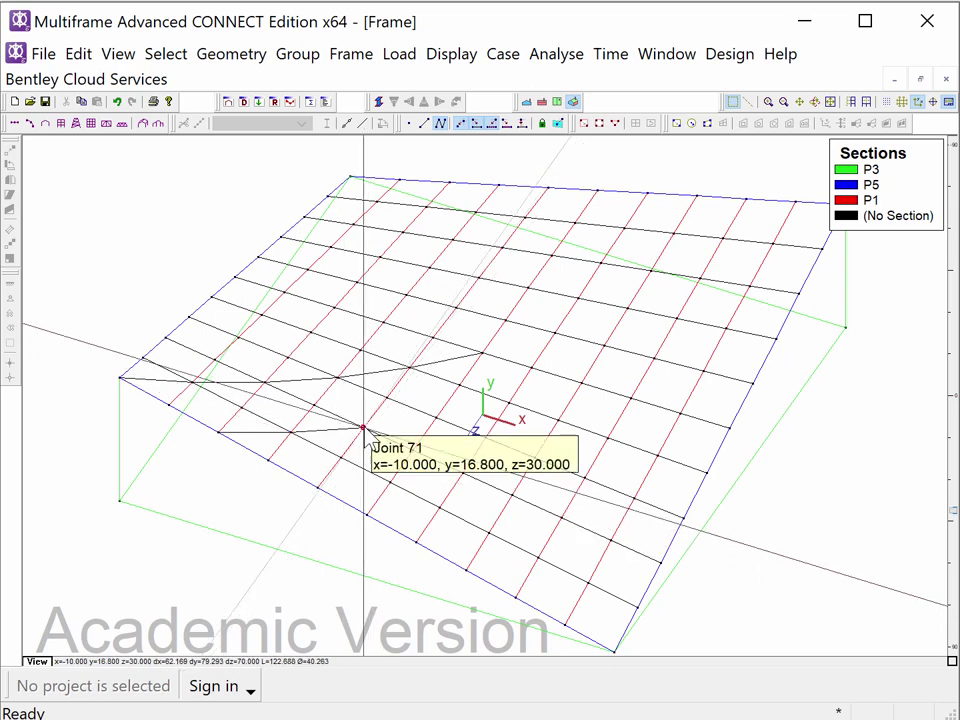
{"action": "left_click", "coordinate": [443, 421]}
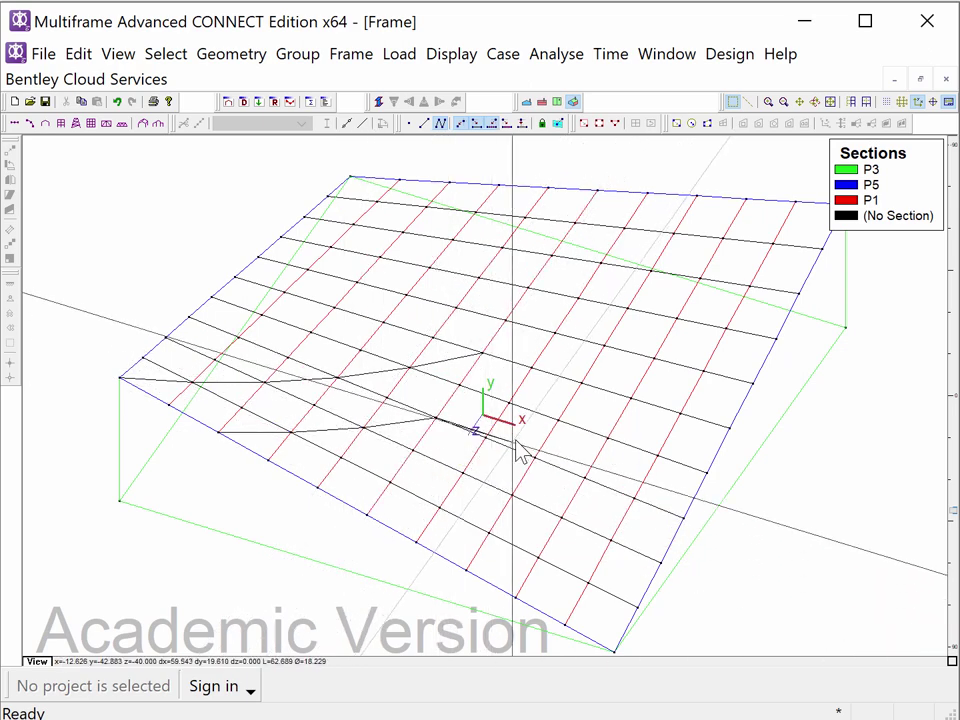
{"action": "left_click", "coordinate": [508, 408]}
{"action": "key", "text": "Escape"}
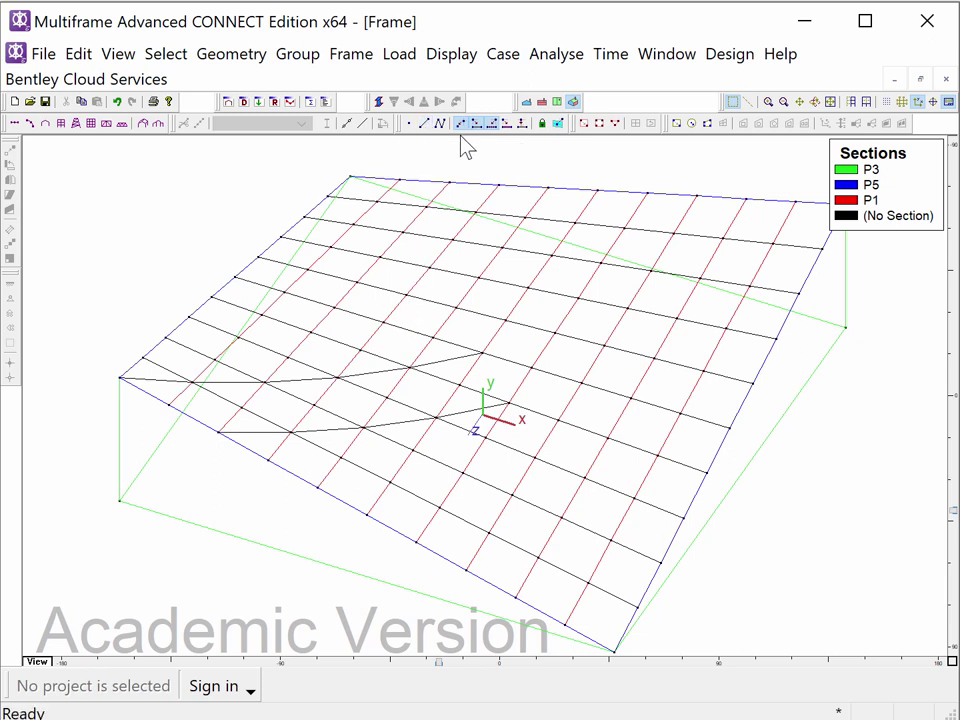
Select all the unsectioned black grid members with a box and added picks
{"action": "left_click", "coordinate": [587, 340]}
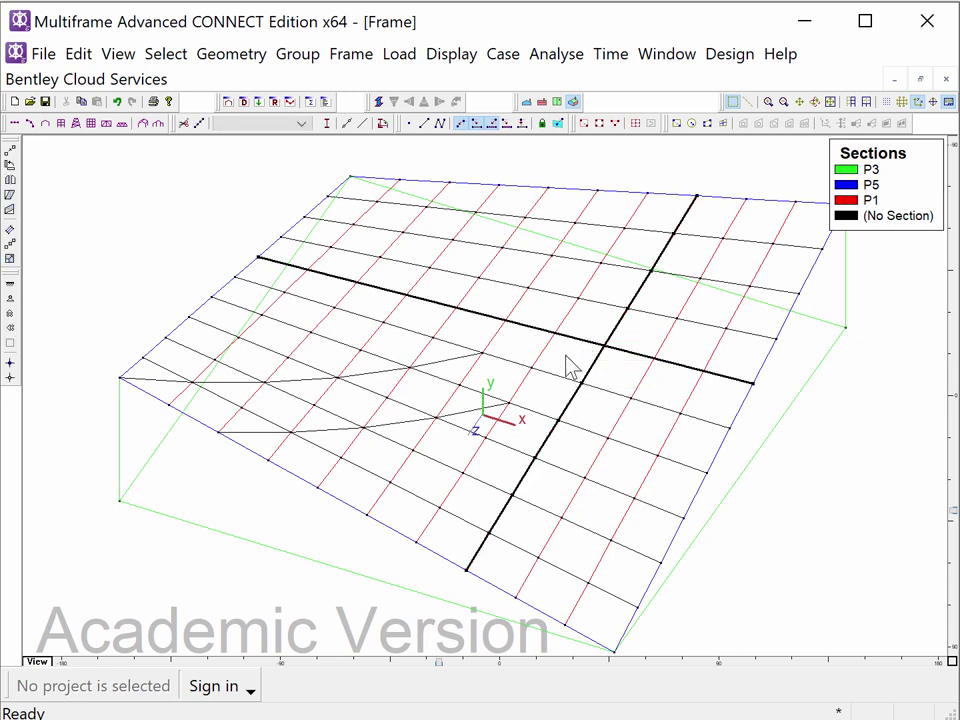
{"action": "left_click", "coordinate": [571, 380]}
{"action": "left_click_drag", "start_coordinate": [601, 610], "coordinate": [557, 295]}
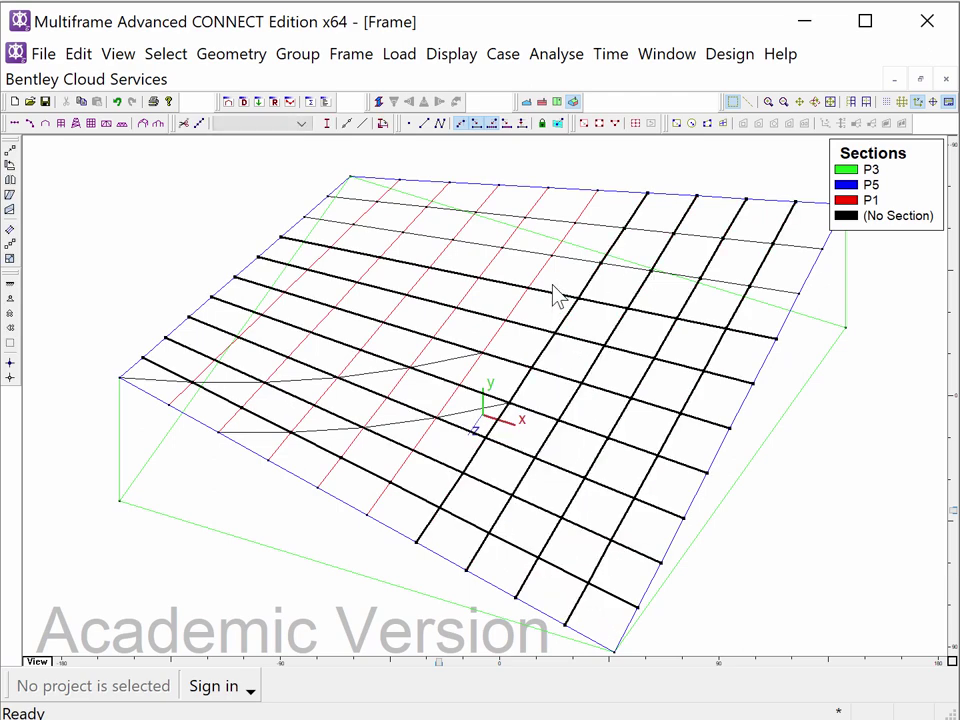
{"action": "left_click", "coordinate": [500, 340], "text": "shift"}
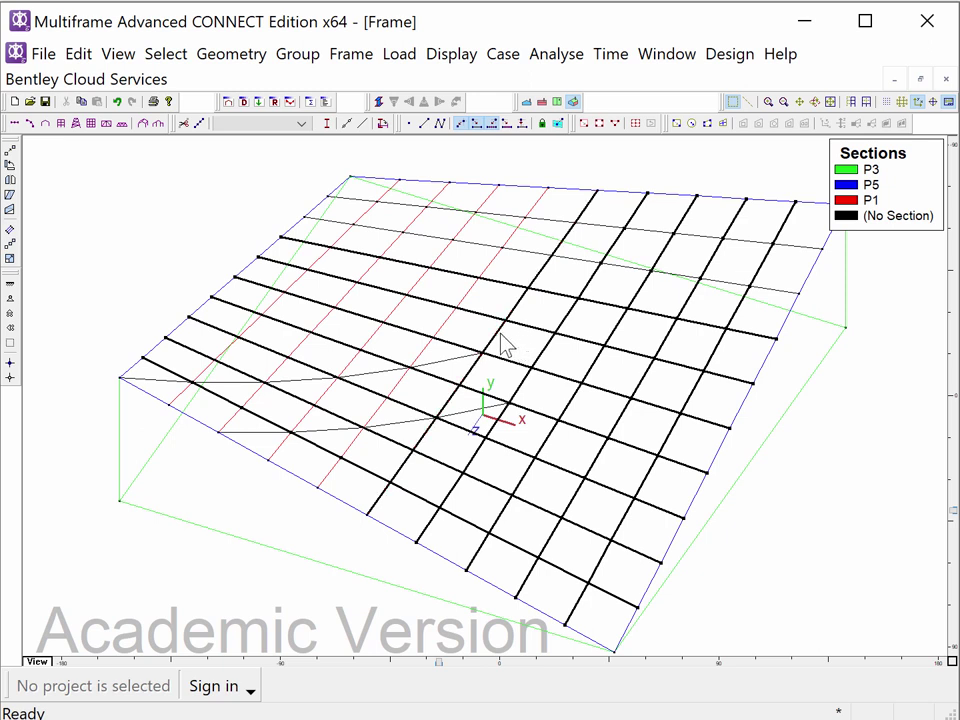
{"action": "left_click", "coordinate": [418, 316], "text": "shift"}
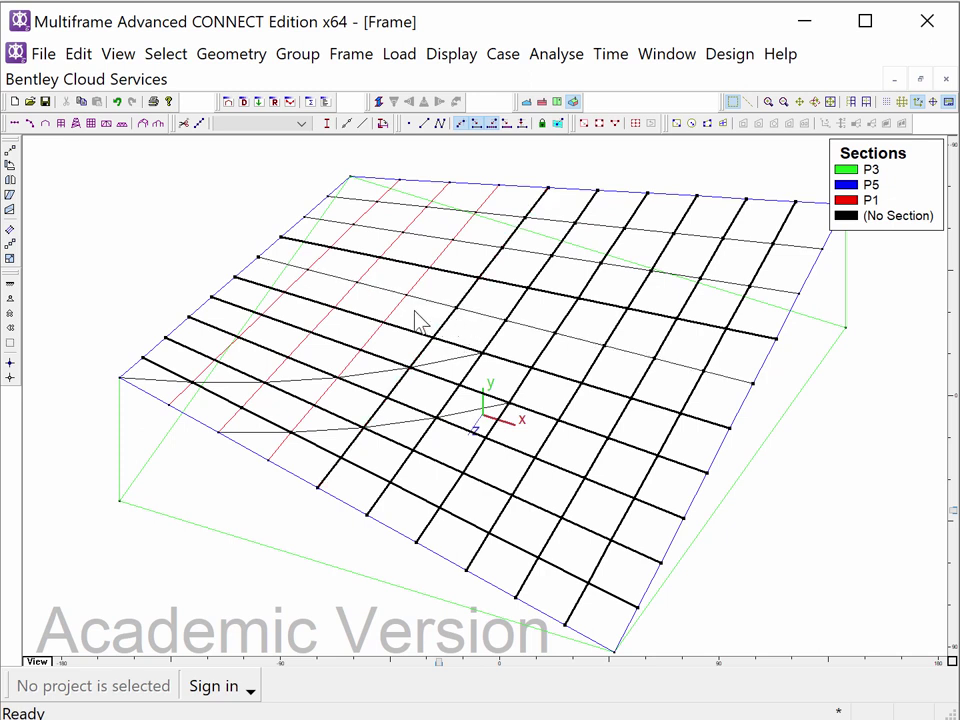
{"action": "left_click", "coordinate": [385, 287], "text": "shift"}
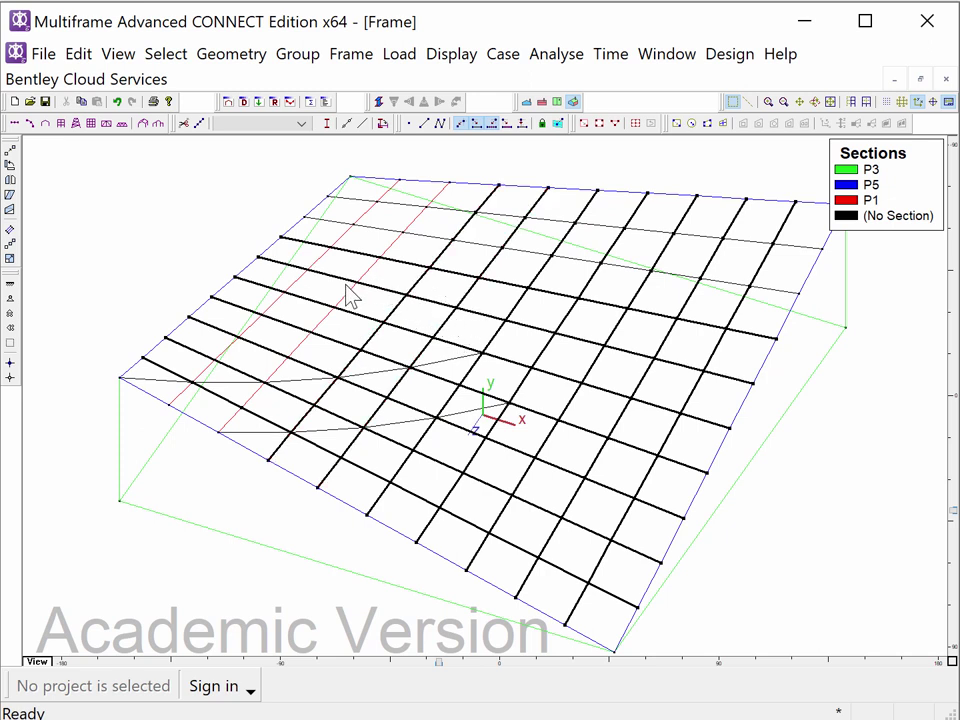
{"action": "left_click", "coordinate": [347, 303], "text": "shift"}
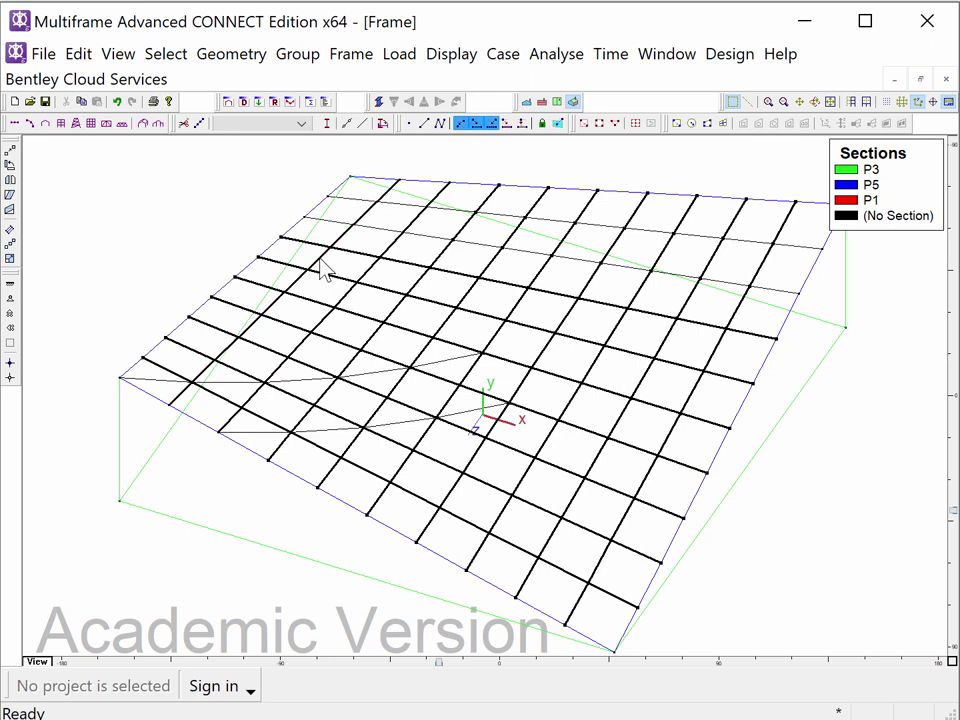
{"action": "left_click", "coordinate": [578, 260], "text": "shift"}
{"action": "left_click", "coordinate": [600, 226], "text": "shift"}
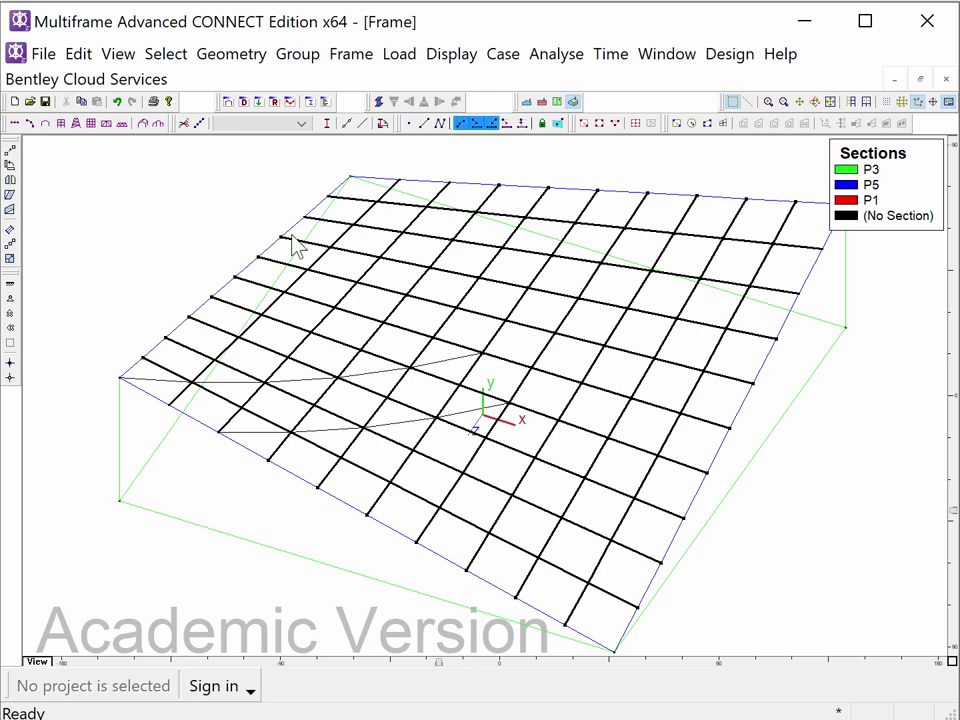
Assign section P1 to the selected grid members
{"action": "left_click", "coordinate": [260, 125]}
{"action": "left_click", "coordinate": [255, 145]}
{"action": "left_click", "coordinate": [246, 128]}
{"action": "left_click", "coordinate": [234, 145]}
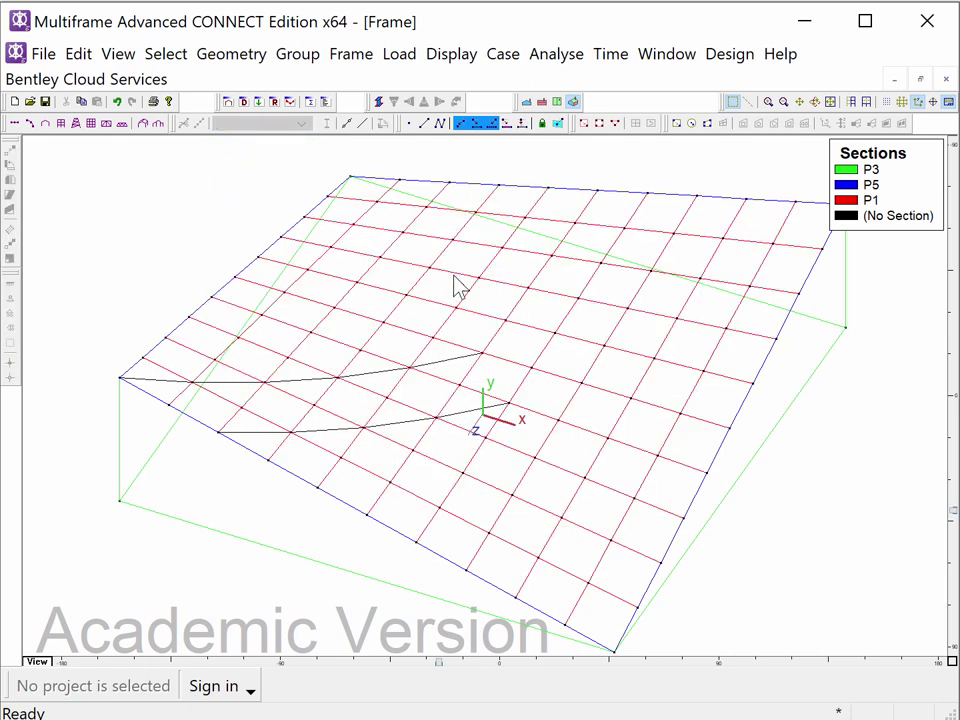
Try a linear analysis and dismiss the undefined section types warning
{"action": "left_click", "coordinate": [557, 54]}
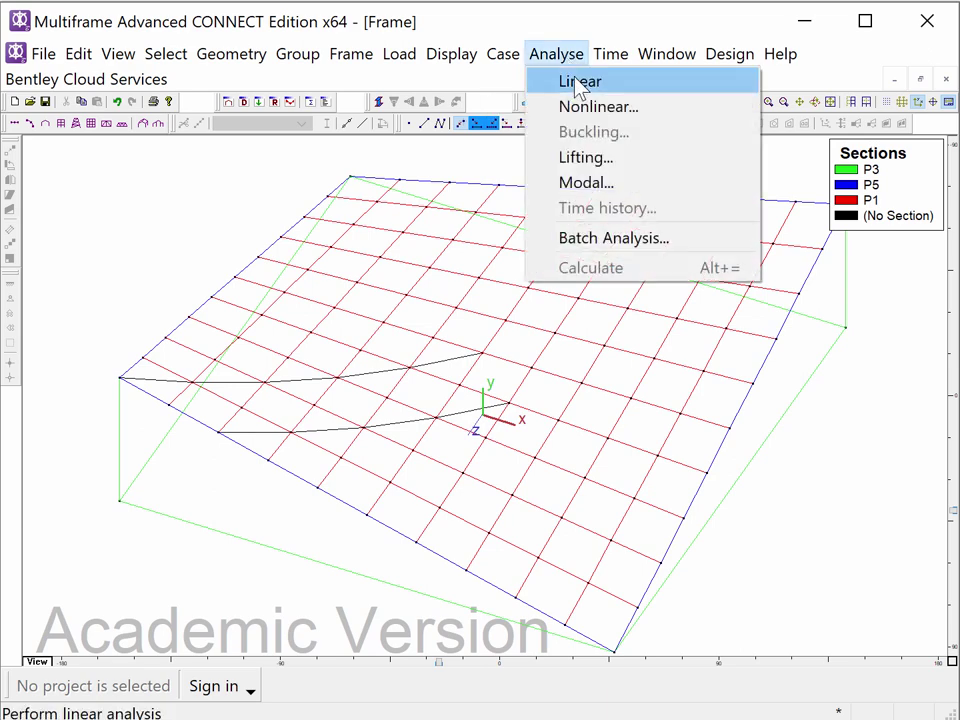
{"action": "left_click", "coordinate": [577, 82]}
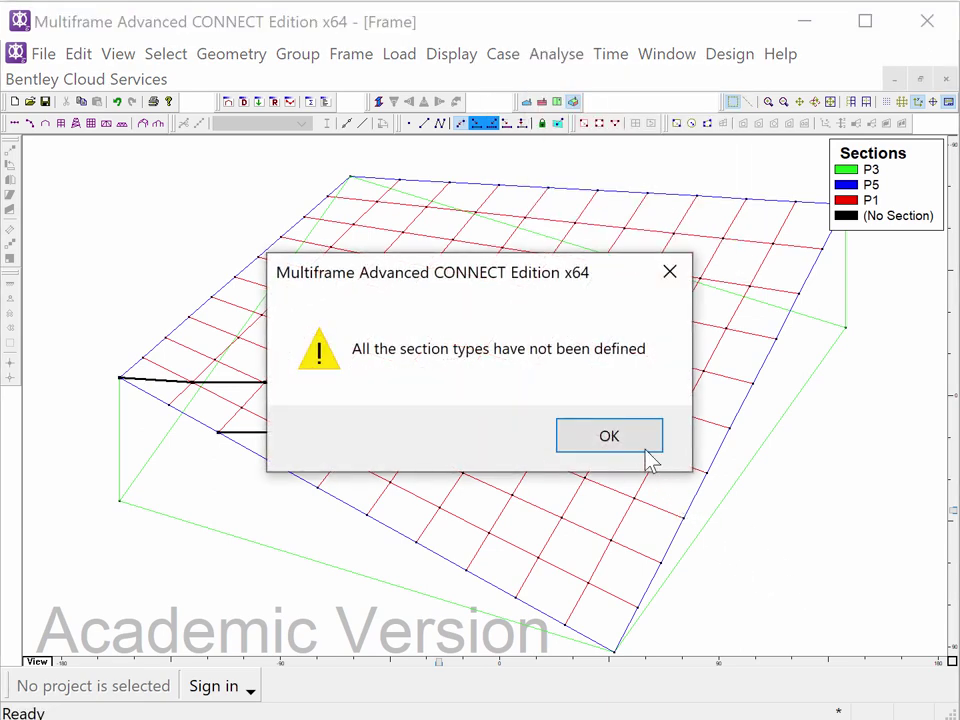
{"action": "left_click", "coordinate": [636, 447]}
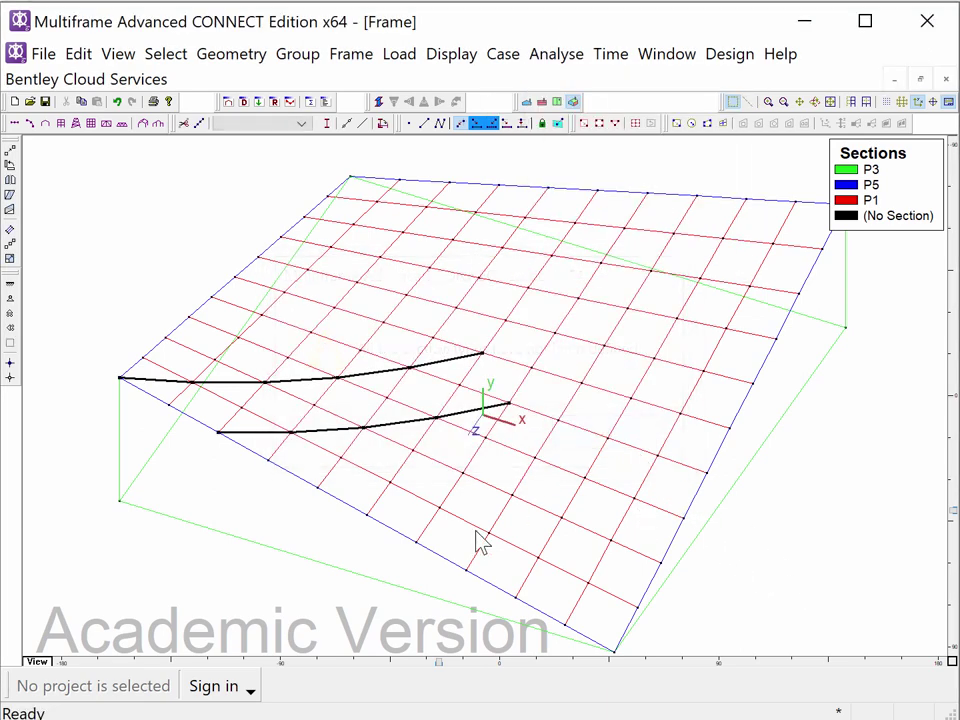
Create pipe section P2 of 2.380 in diameter from the Sections Library for the curved members
{"action": "left_click", "coordinate": [283, 121]}
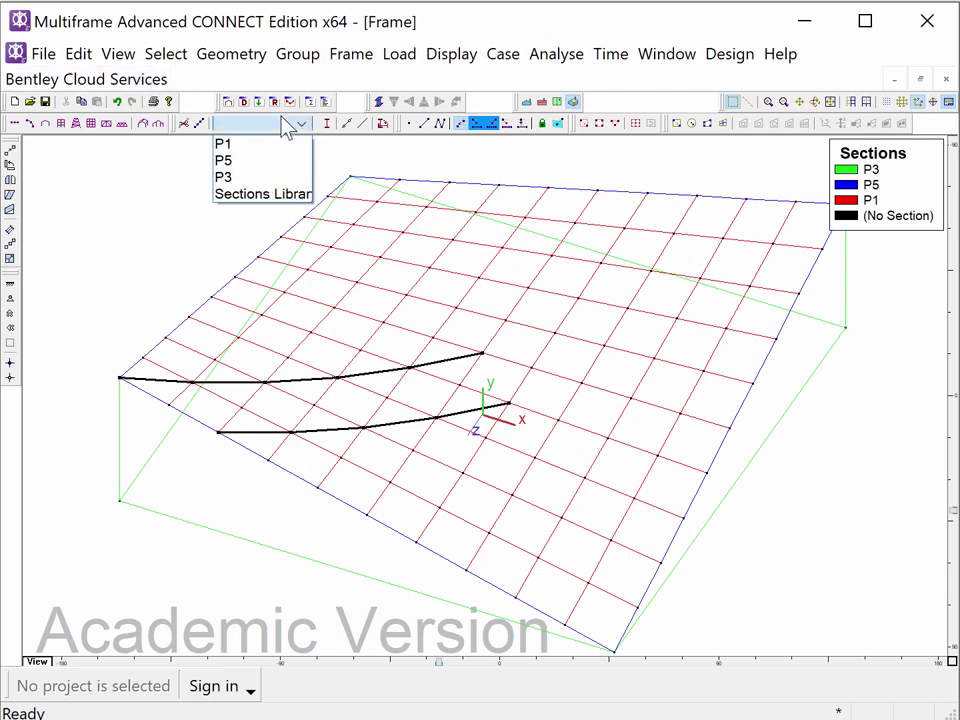
{"action": "left_click", "coordinate": [257, 195]}
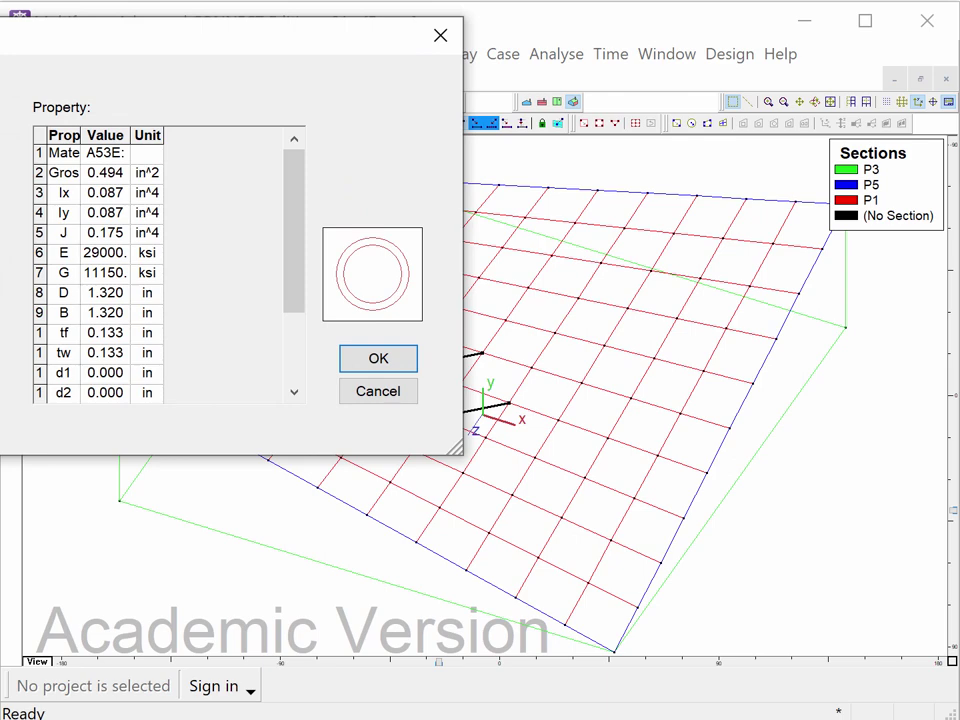
{"action": "key", "text": "Down"}
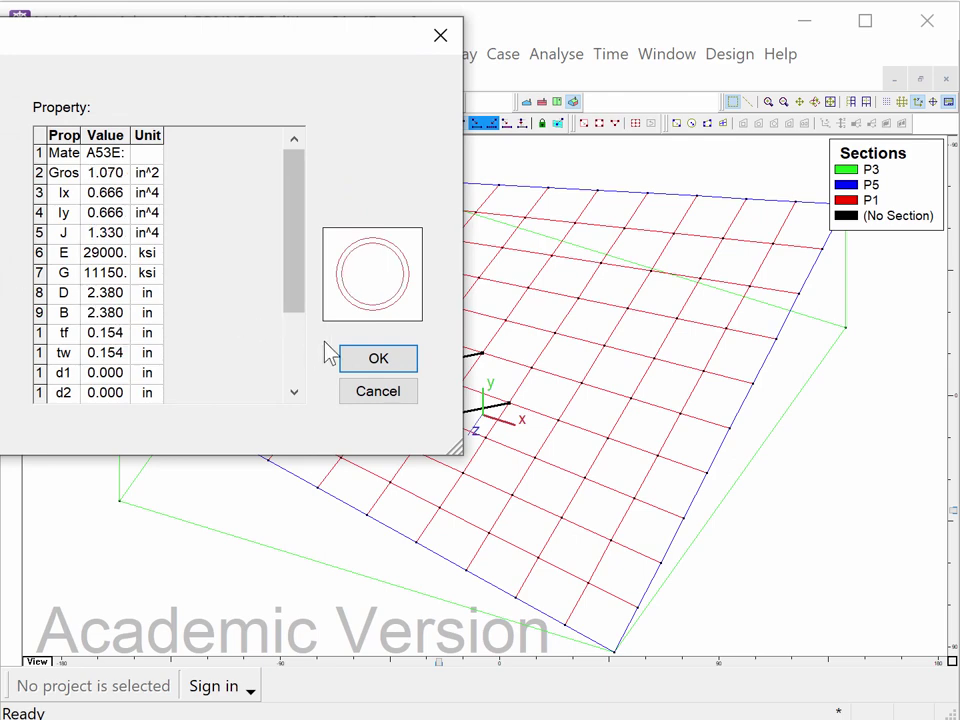
{"action": "left_click", "coordinate": [366, 359]}
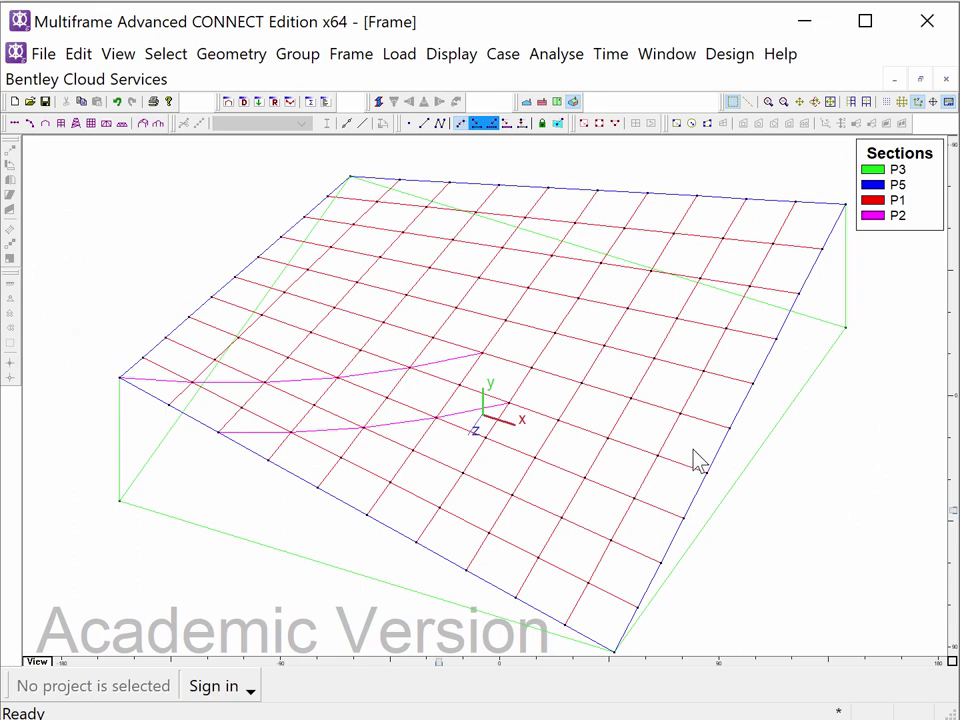
{"action": "left_click_drag", "start_coordinate": [696, 456], "coordinate": [615, 350]}
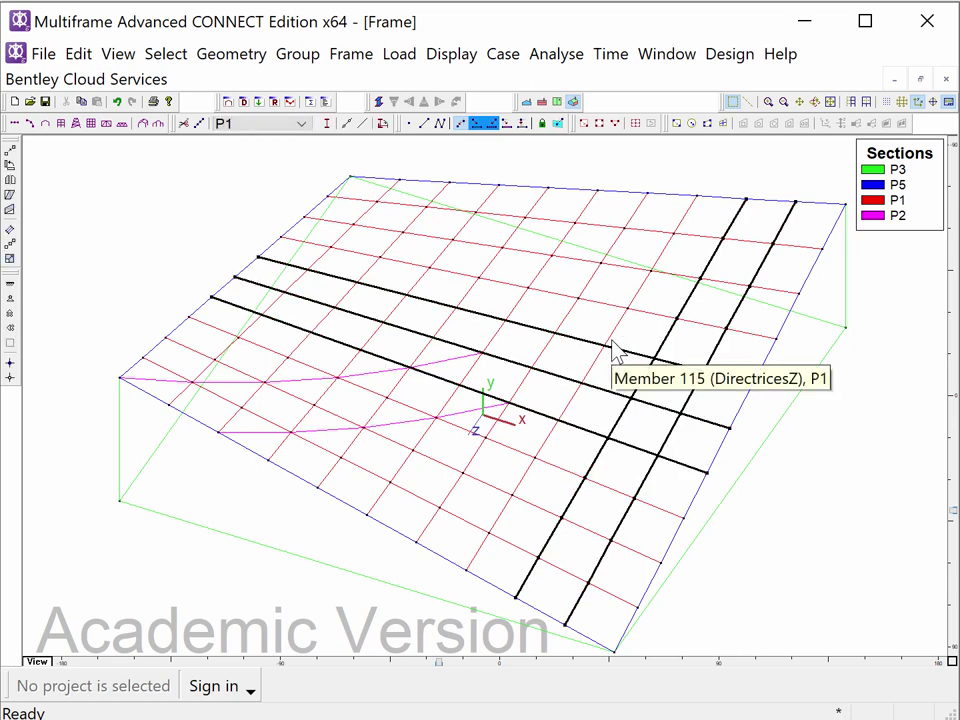
{"action": "left_click", "coordinate": [405, 433]}
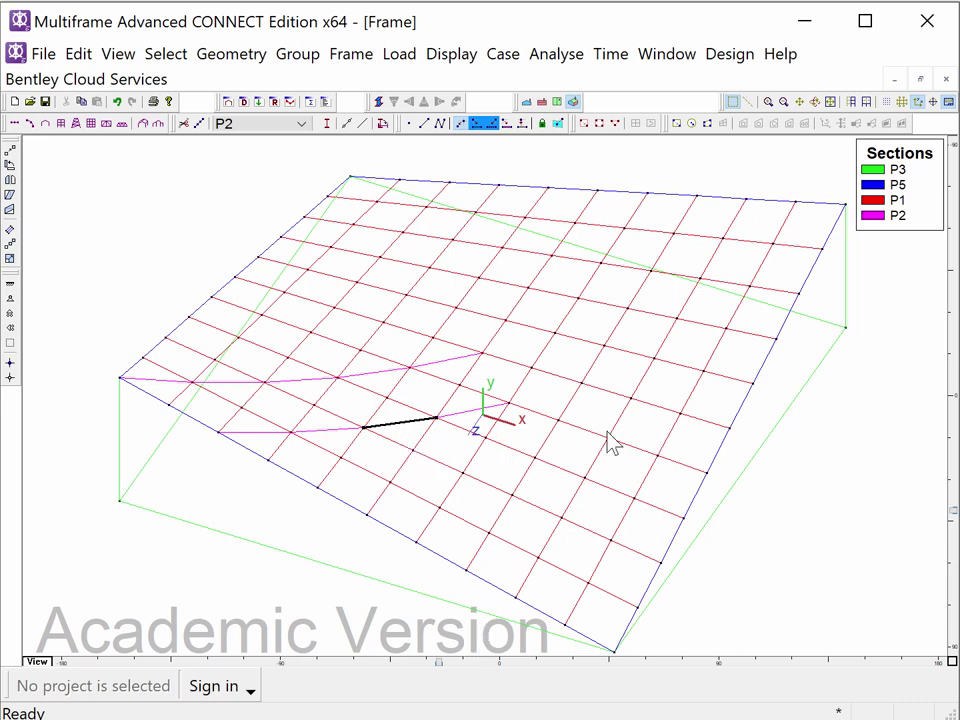
{"action": "left_click", "coordinate": [170, 243]}
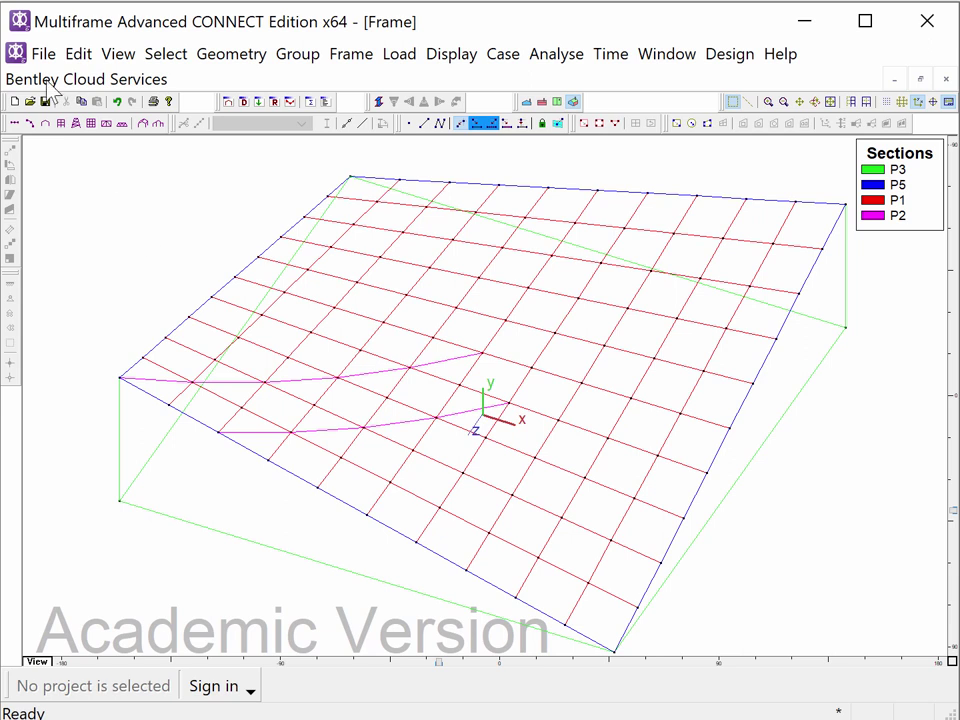
{"action": "left_click", "coordinate": [379, 103]}
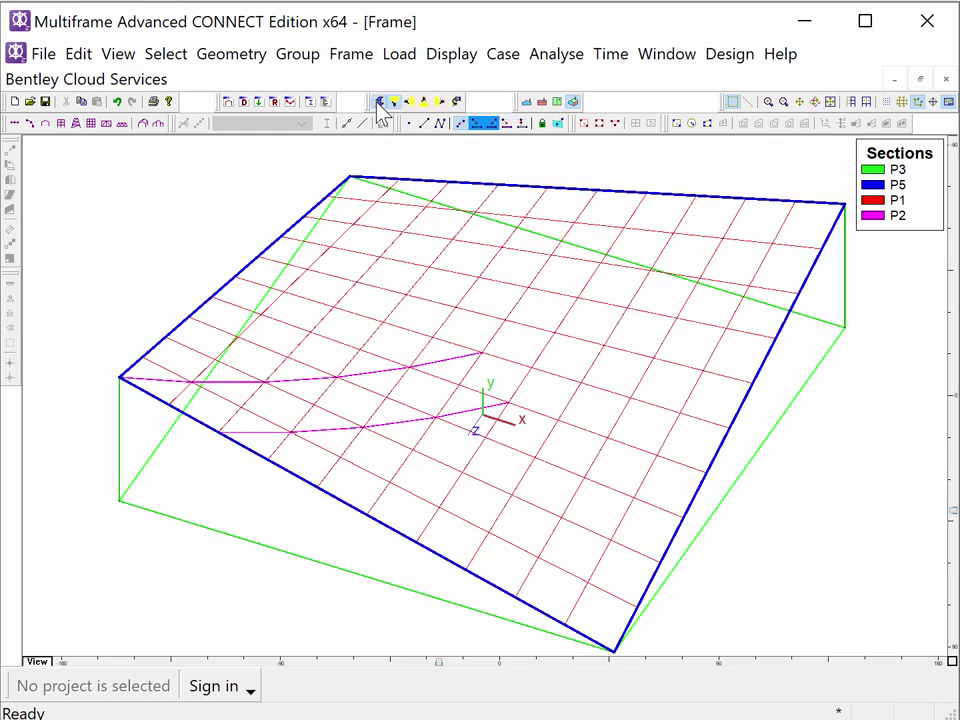
{"action": "left_click", "coordinate": [379, 103]}
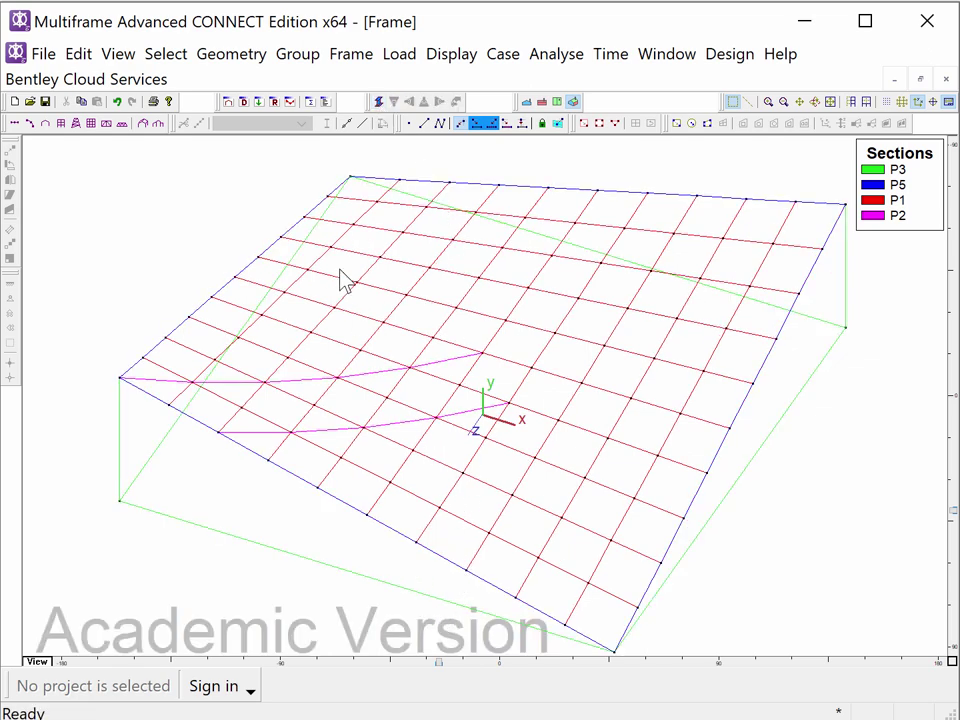
Draw a diagonal member from Joint 37 to a joint right of centre
{"action": "left_click", "coordinate": [440, 123]}
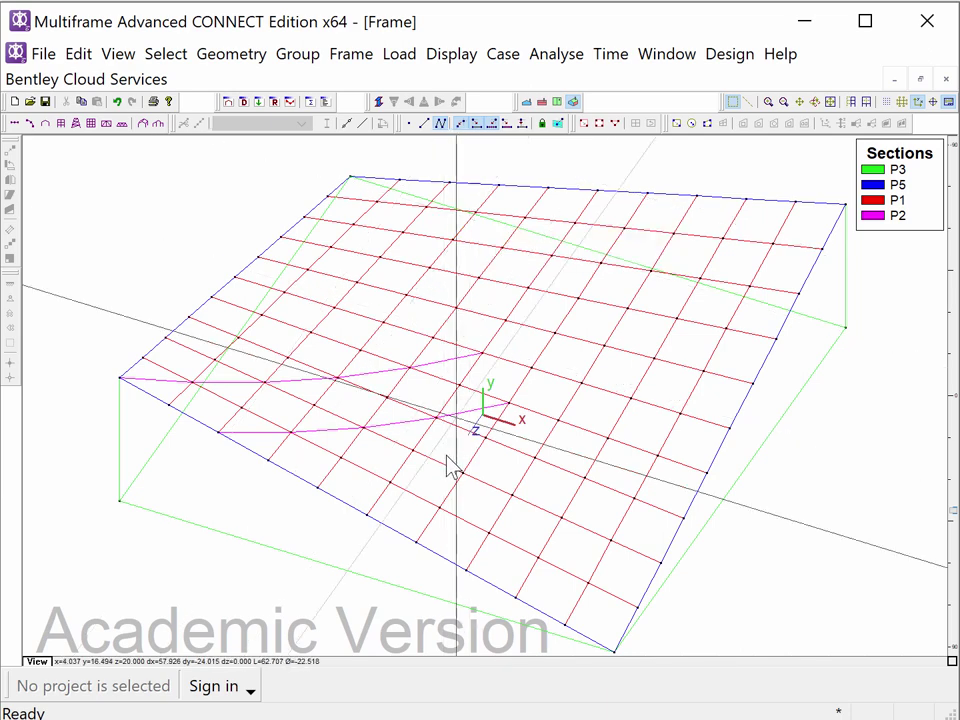
{"action": "left_click", "coordinate": [318, 488]}
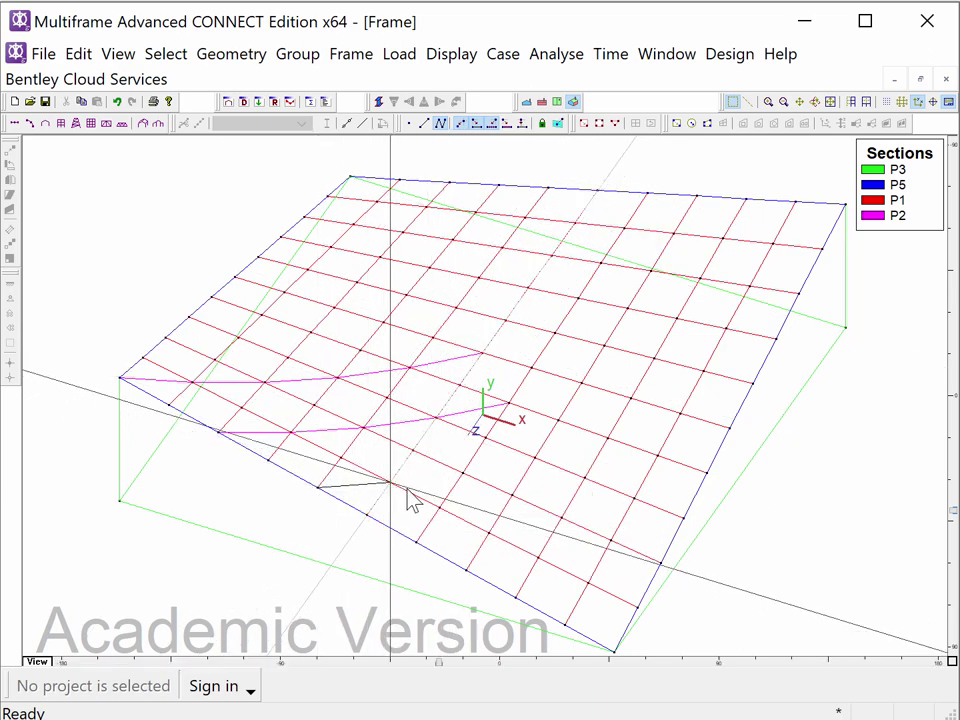
{"action": "left_click", "coordinate": [536, 460]}
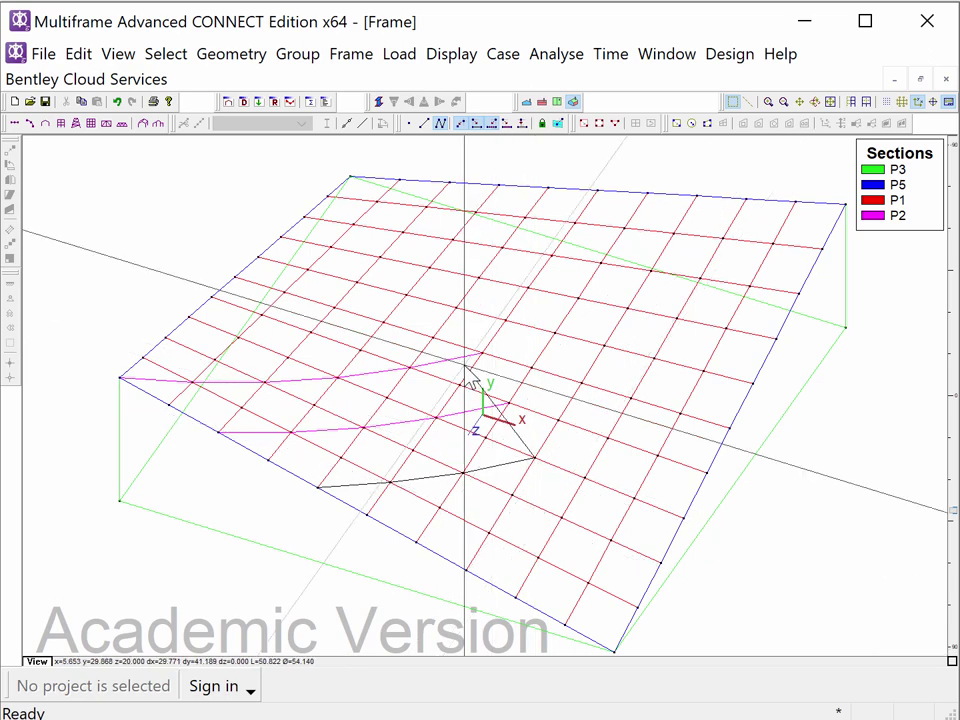
{"action": "key", "text": "Escape"}
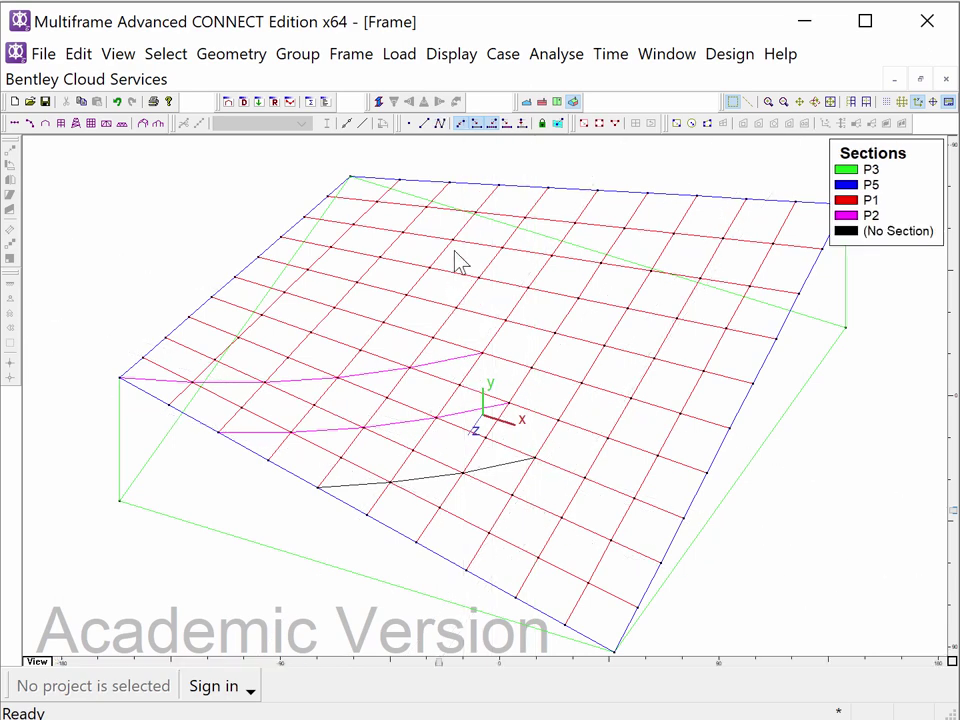
Draw members from Joint 39 to Joint 107 and from the bottom joint to Joint 115
{"action": "left_click", "coordinate": [440, 124]}
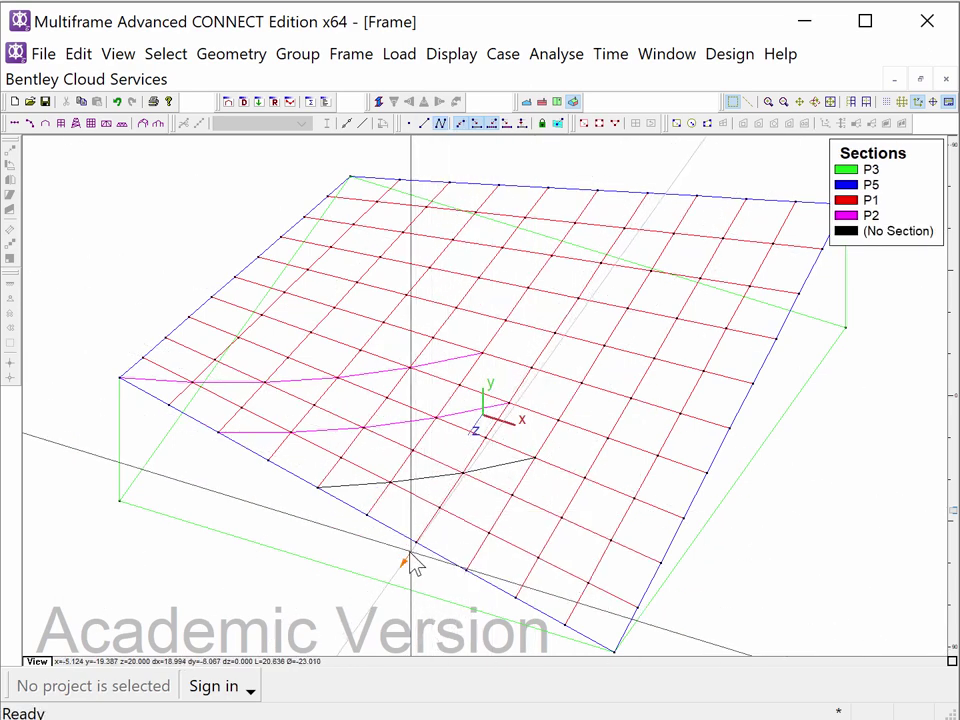
{"action": "left_click", "coordinate": [415, 541]}
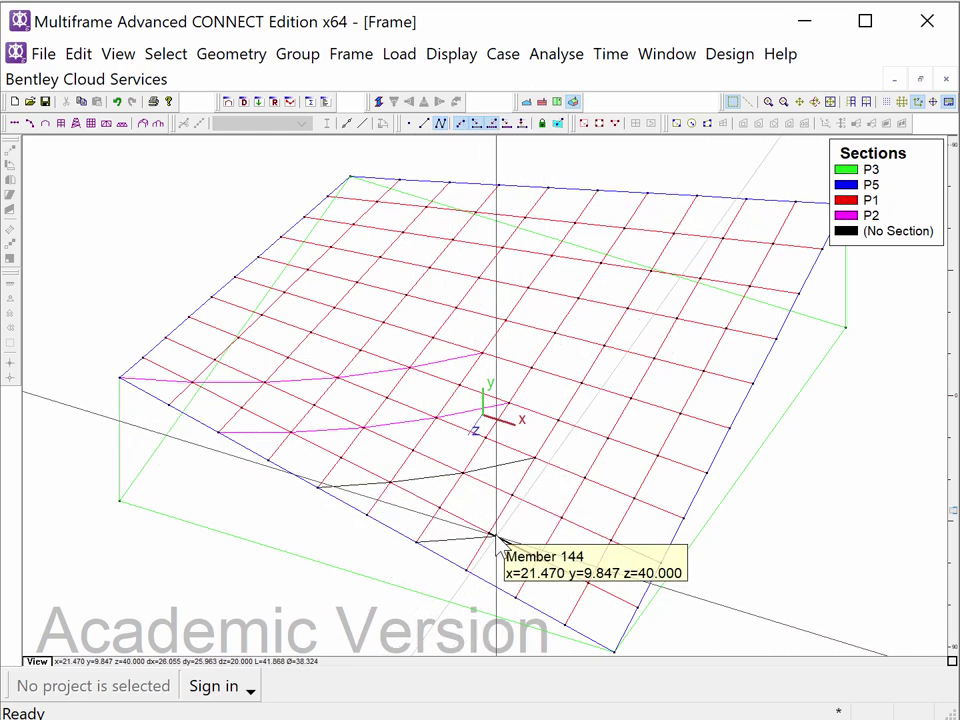
{"action": "left_click", "coordinate": [562, 519]}
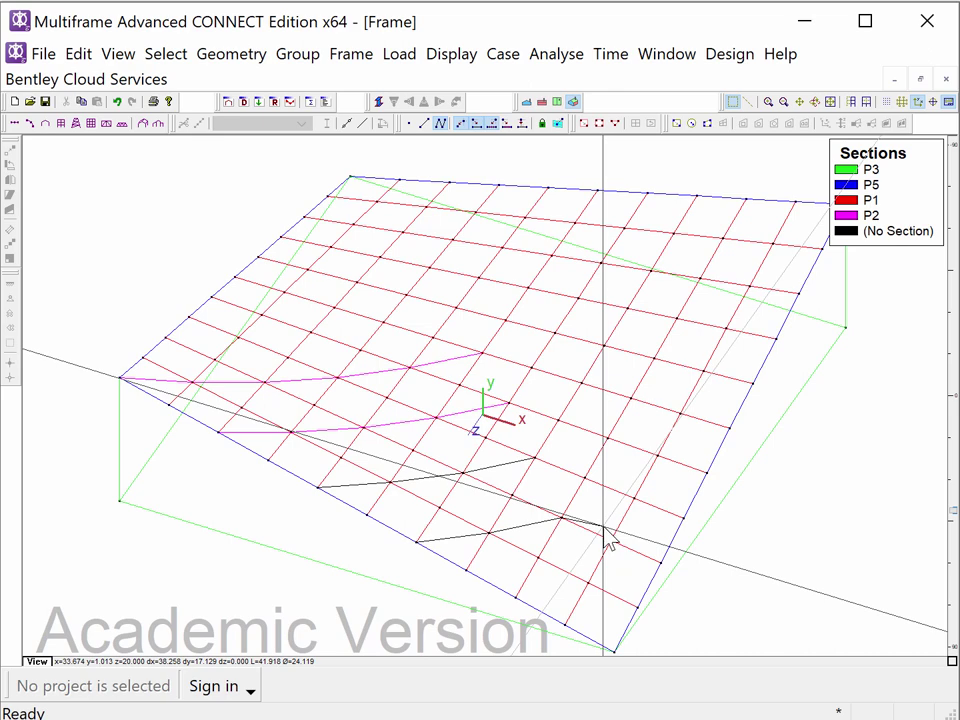
{"action": "key", "text": "Escape"}
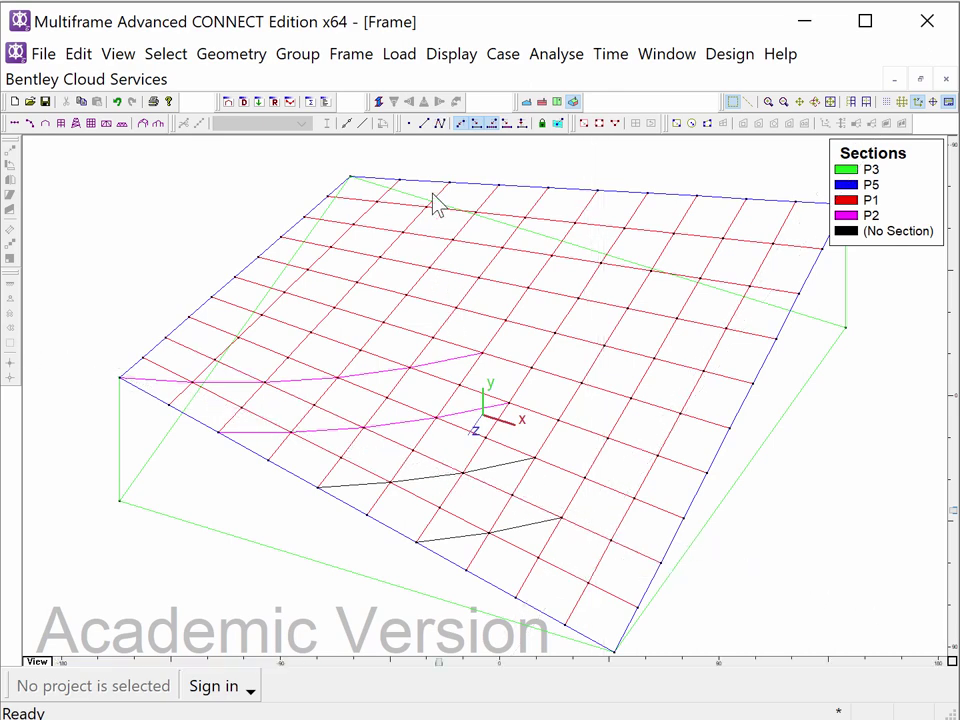
{"action": "left_click", "coordinate": [425, 123]}
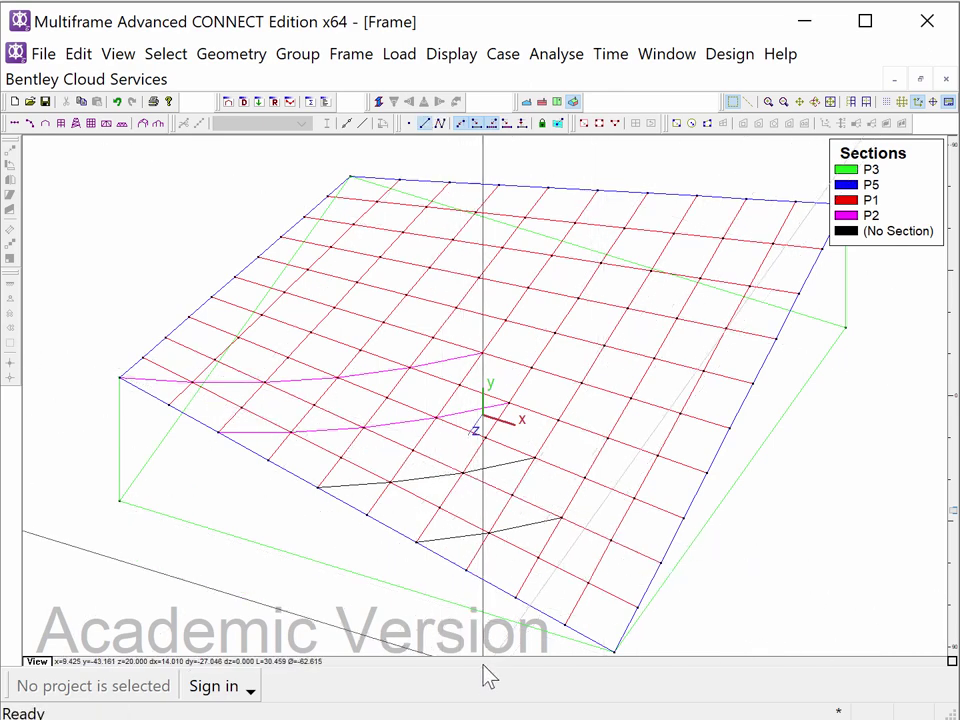
{"action": "left_click", "coordinate": [516, 598]}
{"action": "left_click", "coordinate": [588, 582]}
{"action": "key", "text": "Escape"}
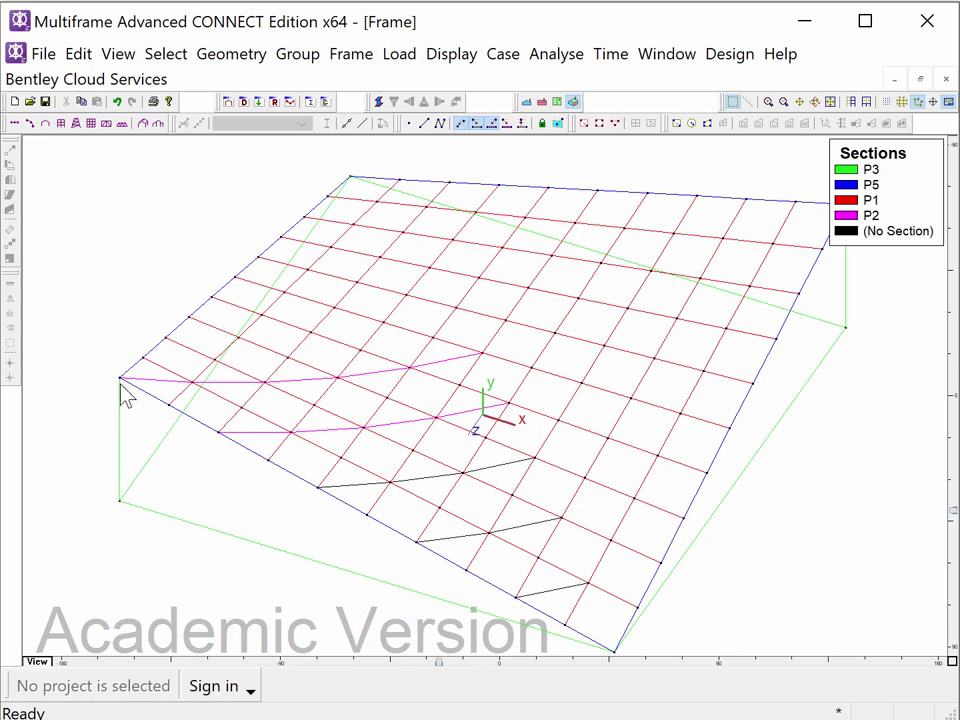
Add Member 170 from the left-corner edge joint to Joint 34, then inspect and deselect it
{"action": "left_click", "coordinate": [422, 125]}
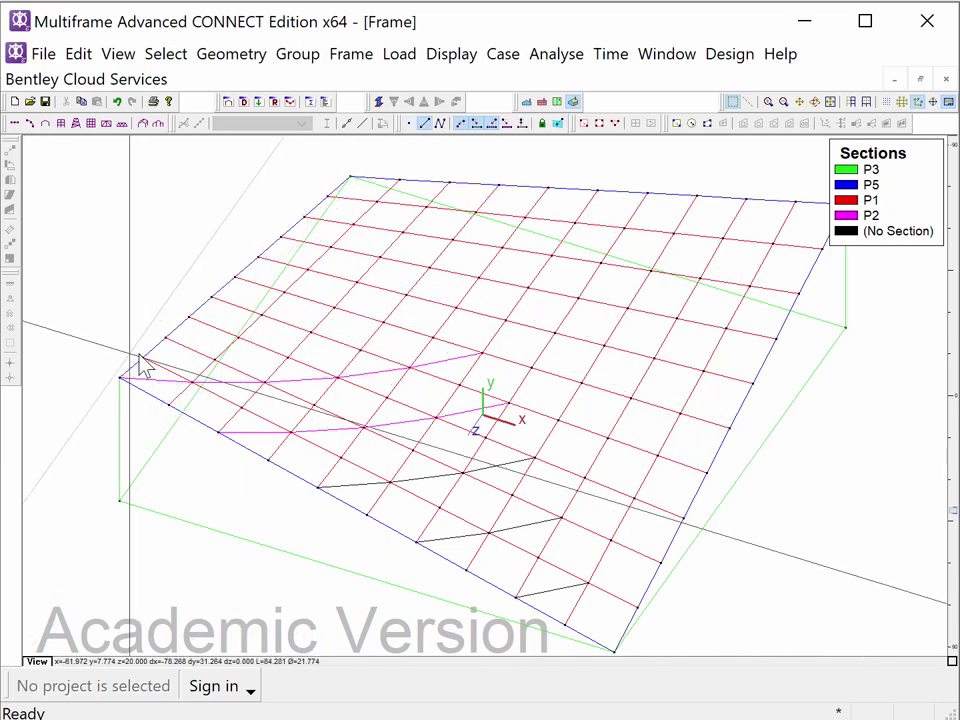
{"action": "left_click", "coordinate": [170, 404]}
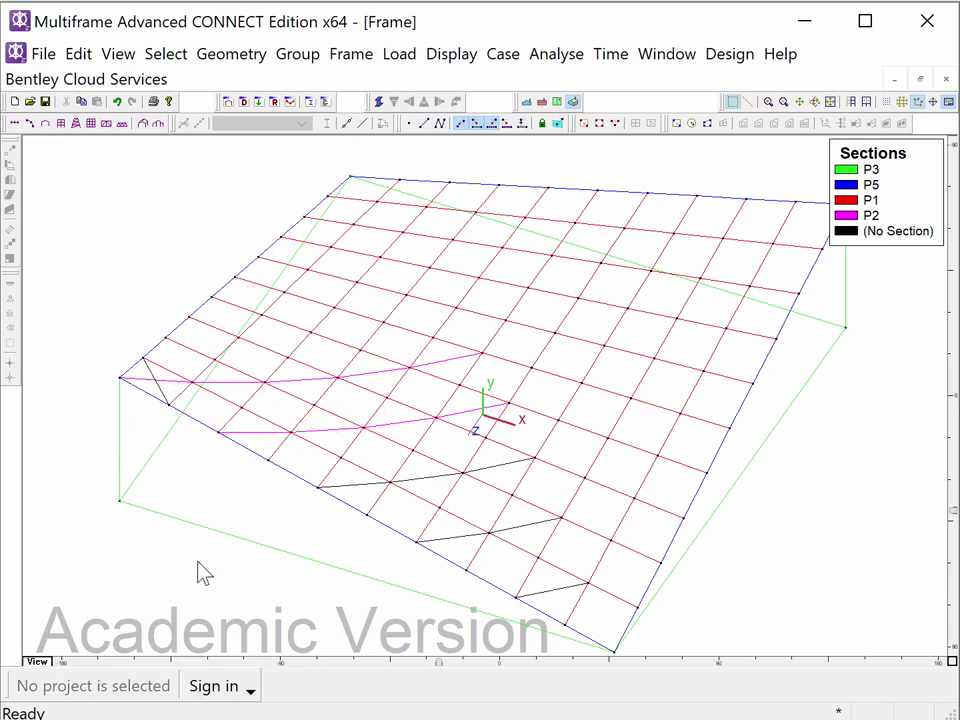
{"action": "left_click", "coordinate": [162, 382]}
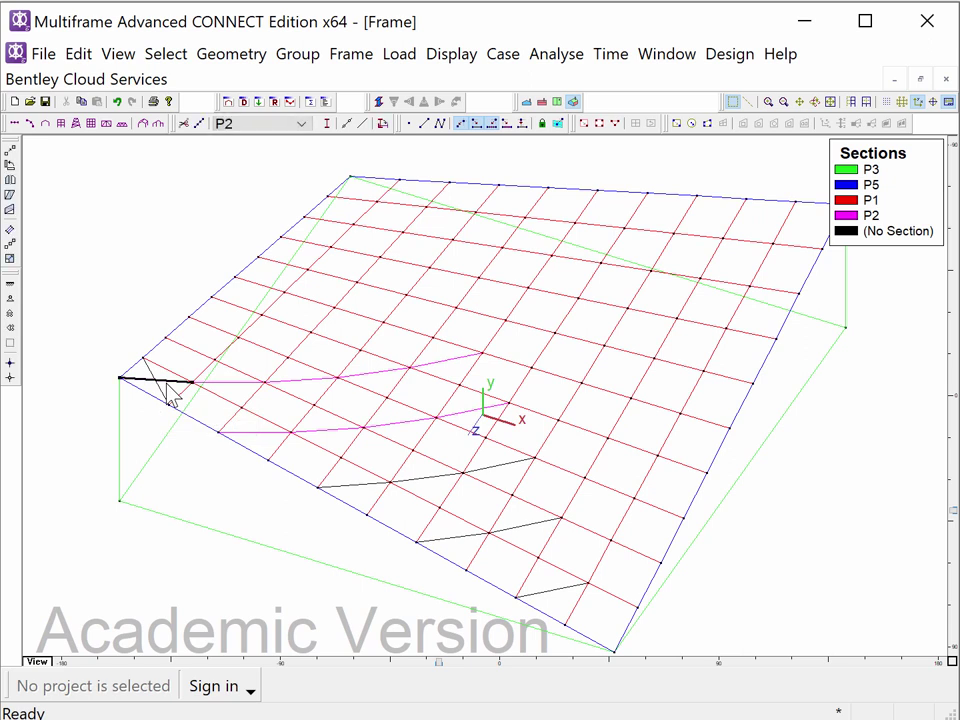
{"action": "left_click", "coordinate": [158, 410], "text": "shift"}
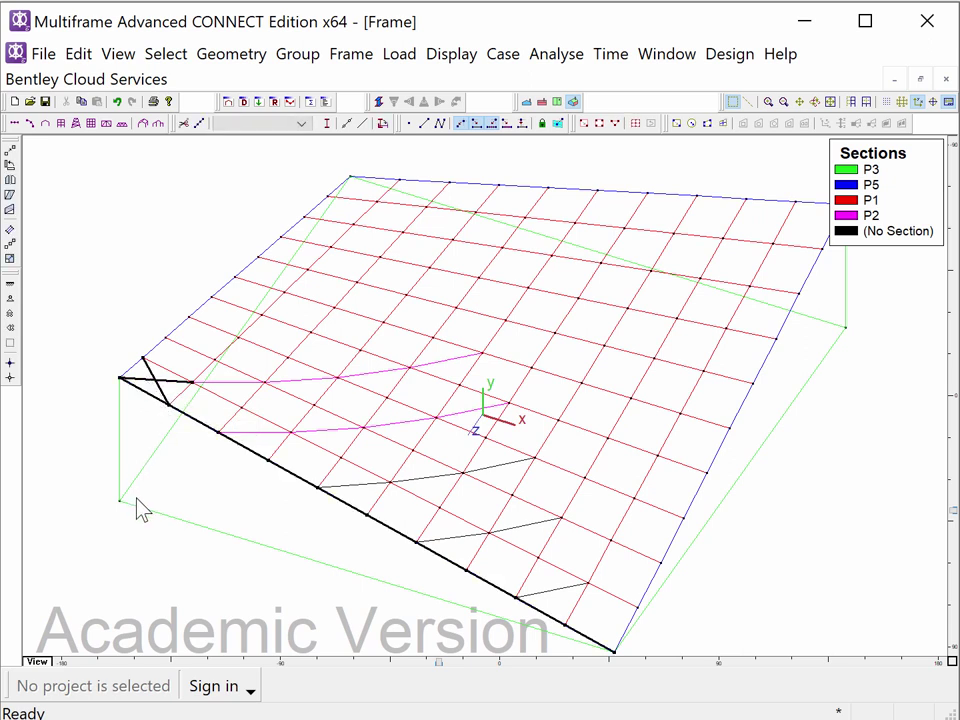
{"action": "left_click", "coordinate": [128, 322]}
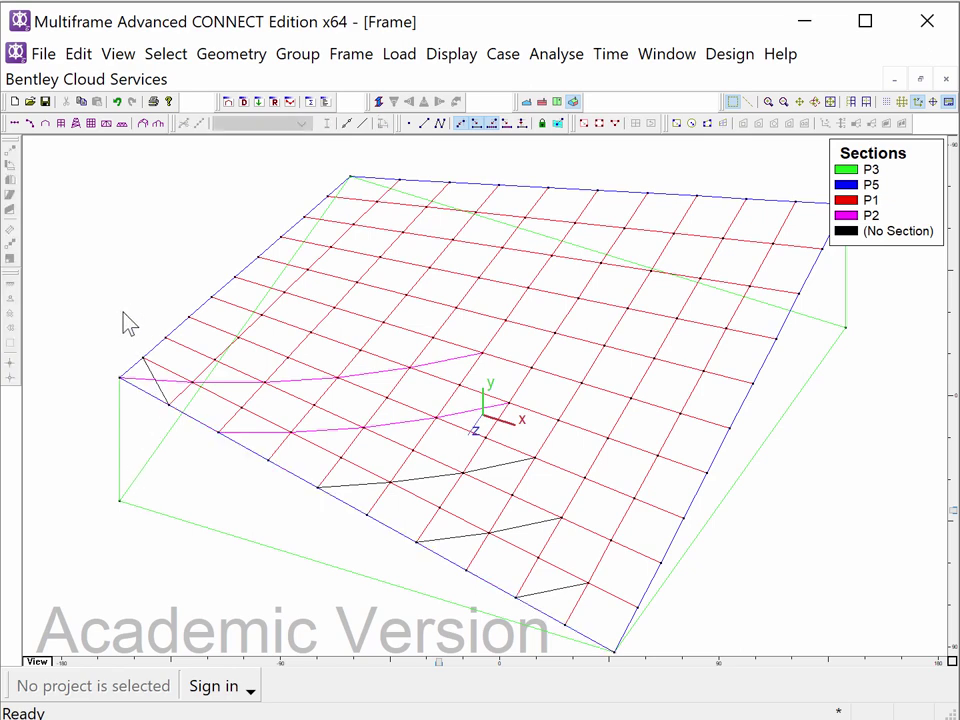
{"action": "left_click", "coordinate": [148, 368]}
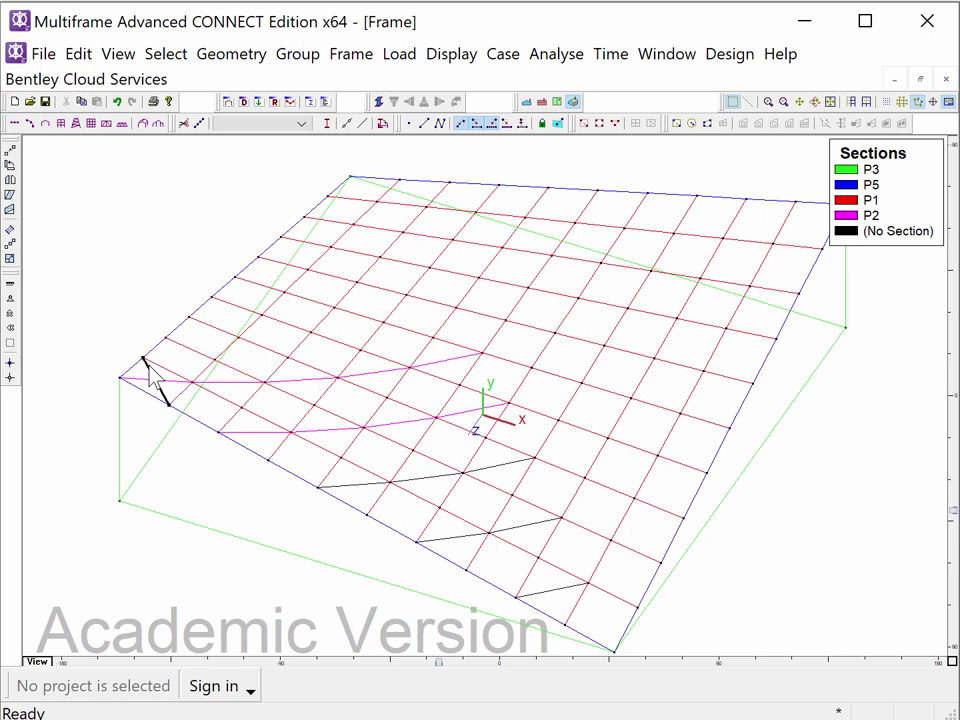
{"action": "left_click", "coordinate": [149, 368]}
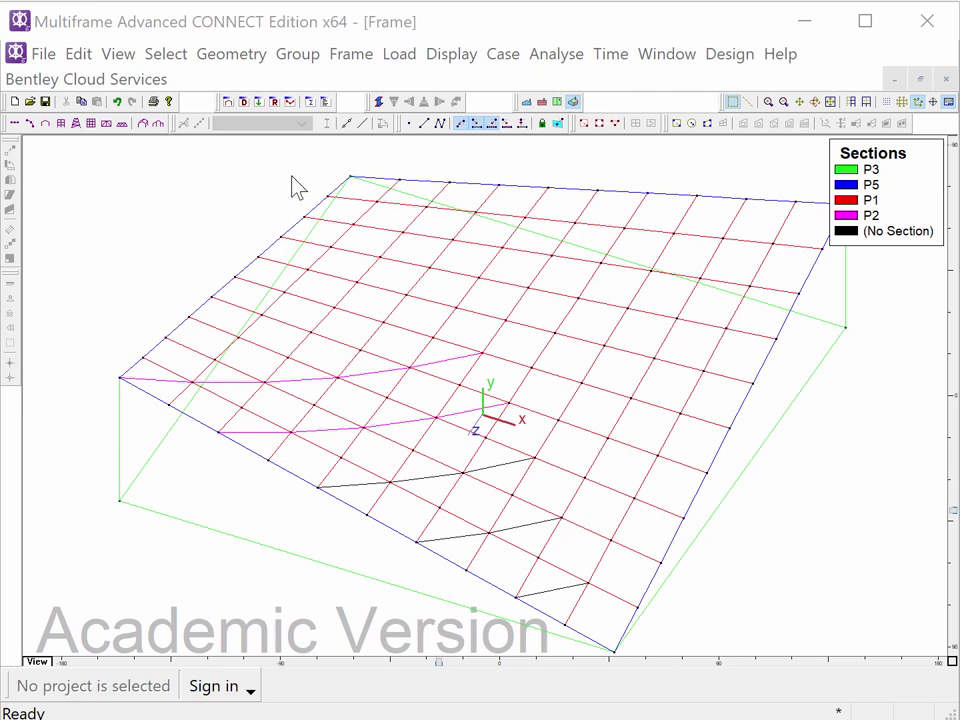
Draw a connected zigzag chain from Joint 2 through Joints 115, 107, 99 and 91 to 83
{"action": "left_click", "coordinate": [441, 123]}
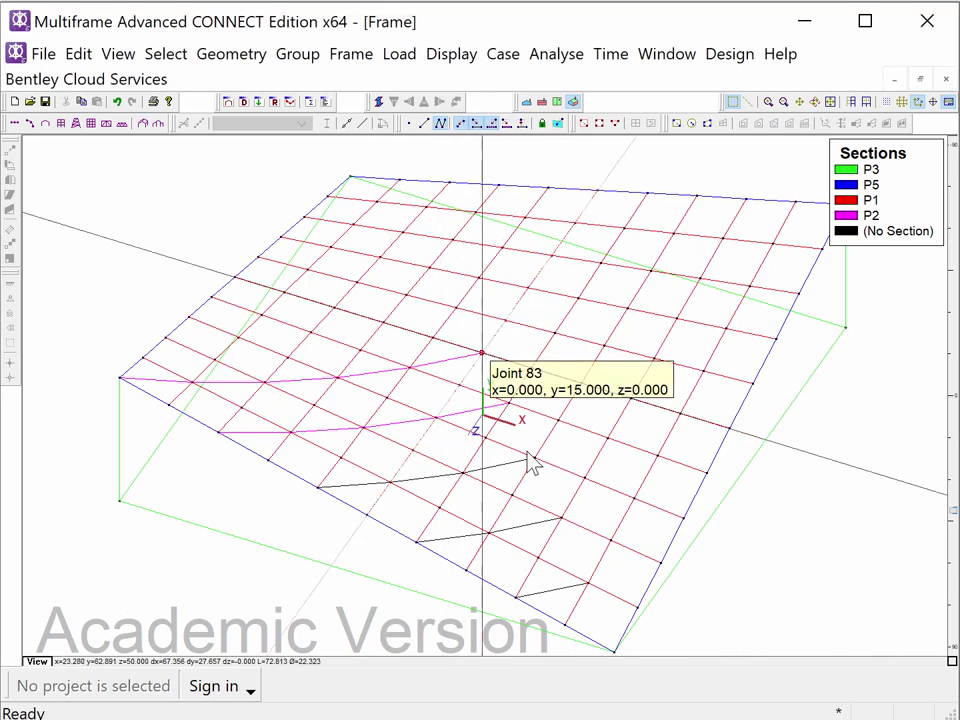
{"action": "left_click", "coordinate": [615, 653]}
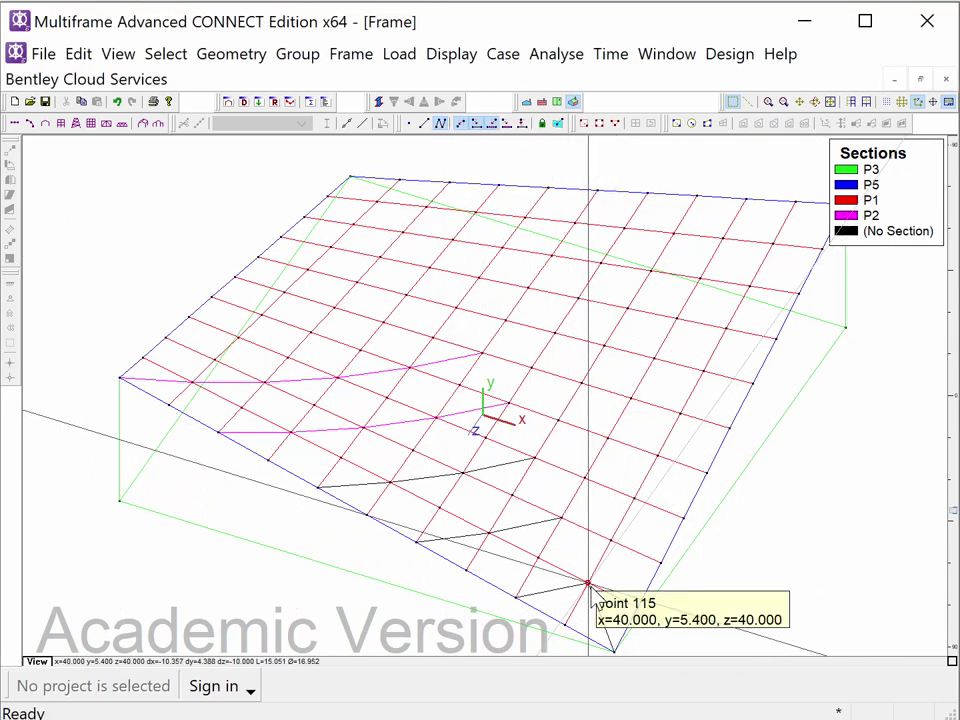
{"action": "left_click", "coordinate": [591, 580]}
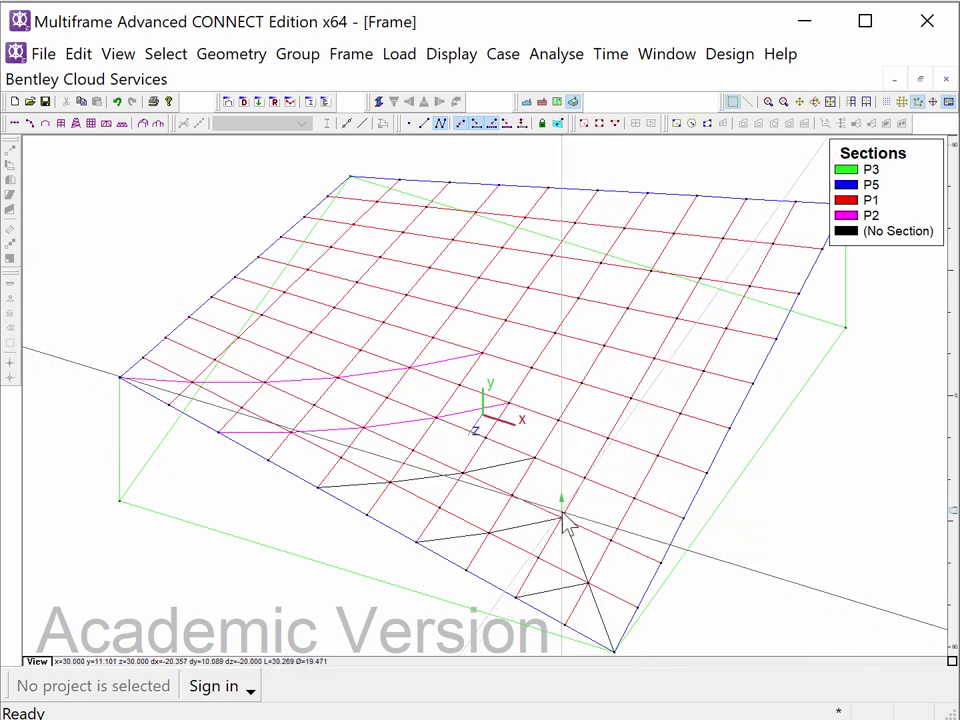
{"action": "left_click", "coordinate": [562, 517]}
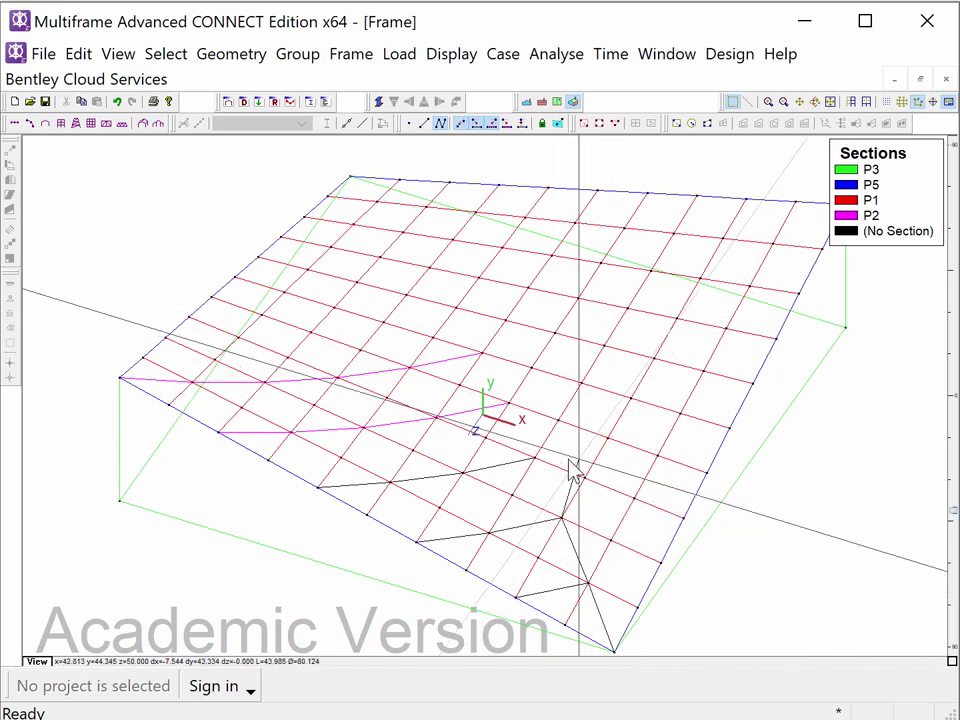
{"action": "left_click", "coordinate": [535, 460]}
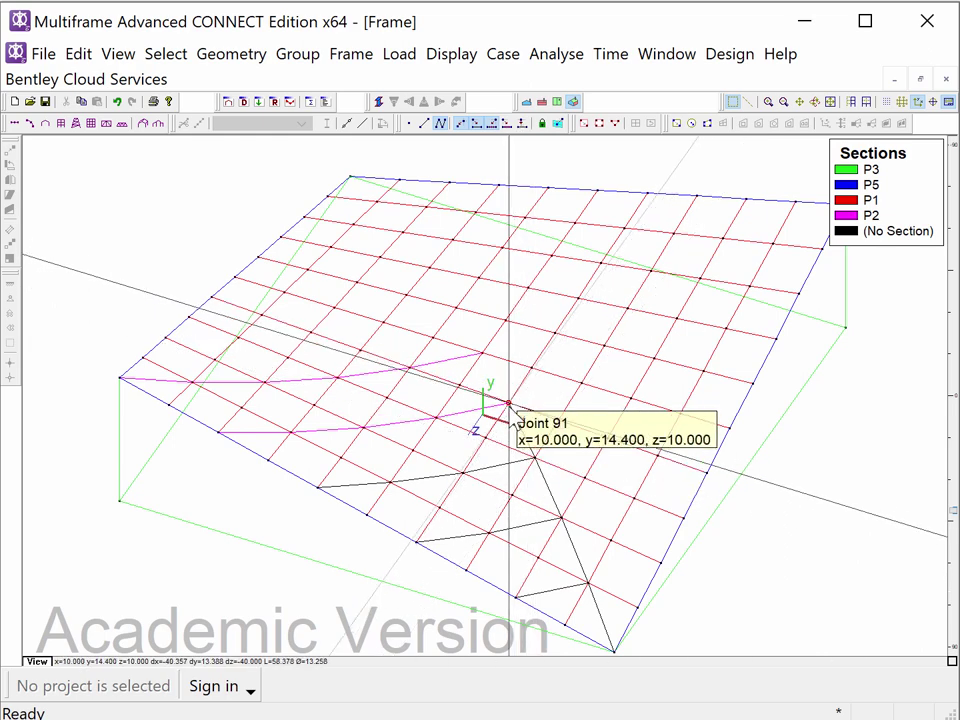
{"action": "left_click", "coordinate": [514, 418]}
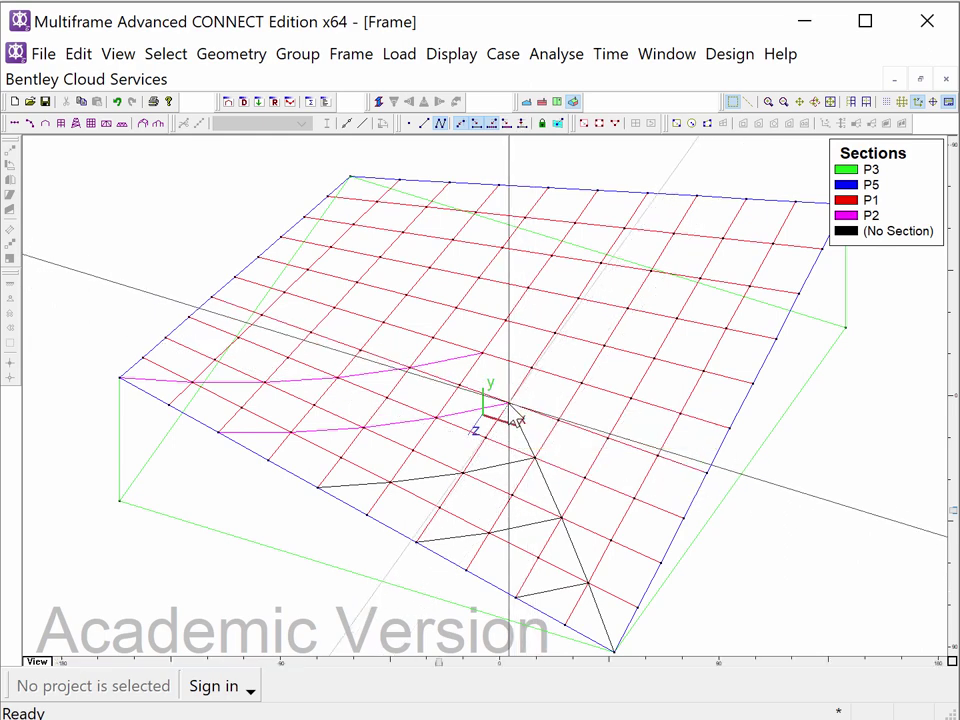
{"action": "left_click", "coordinate": [483, 356]}
{"action": "key", "text": "Escape"}
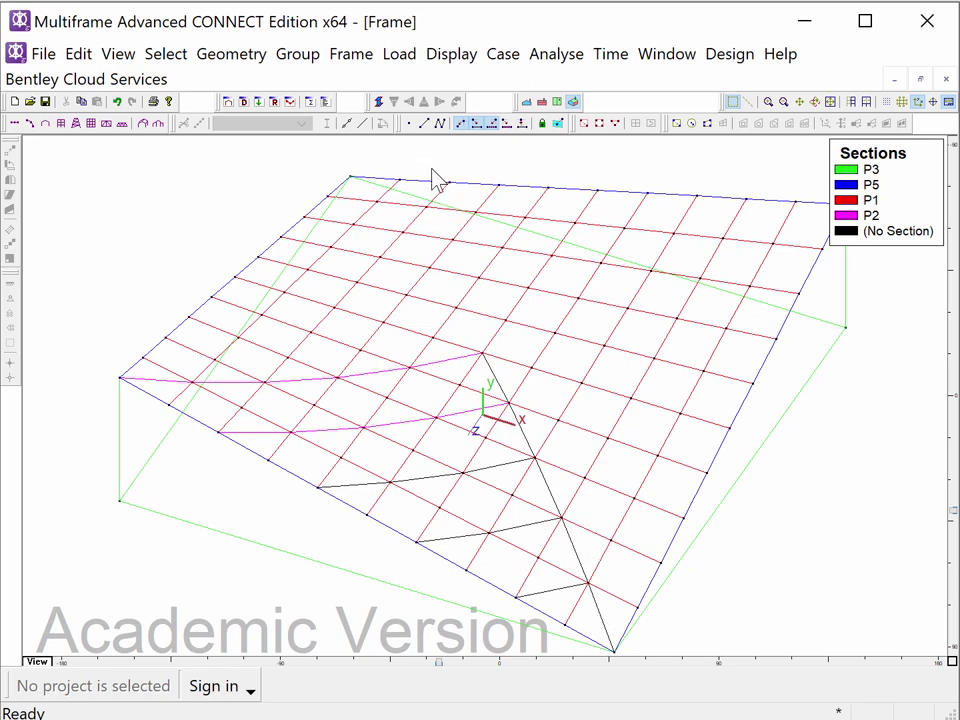
Draw a second connected chain starting at Joint 97 toward Joint 73
{"action": "left_click", "coordinate": [439, 123]}
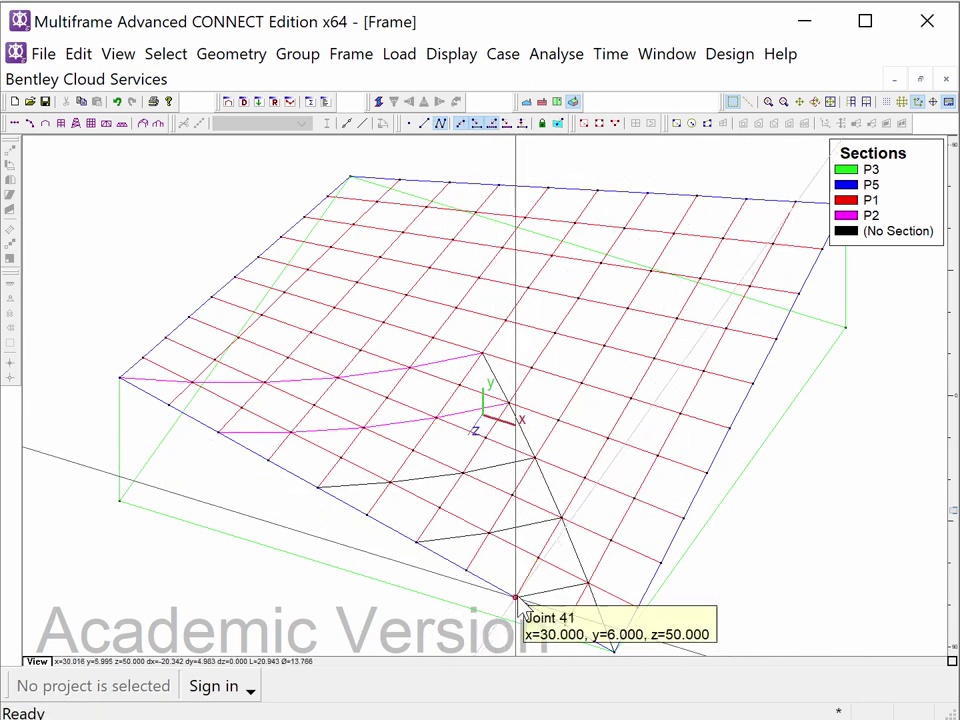
{"action": "left_click", "coordinate": [489, 535]}
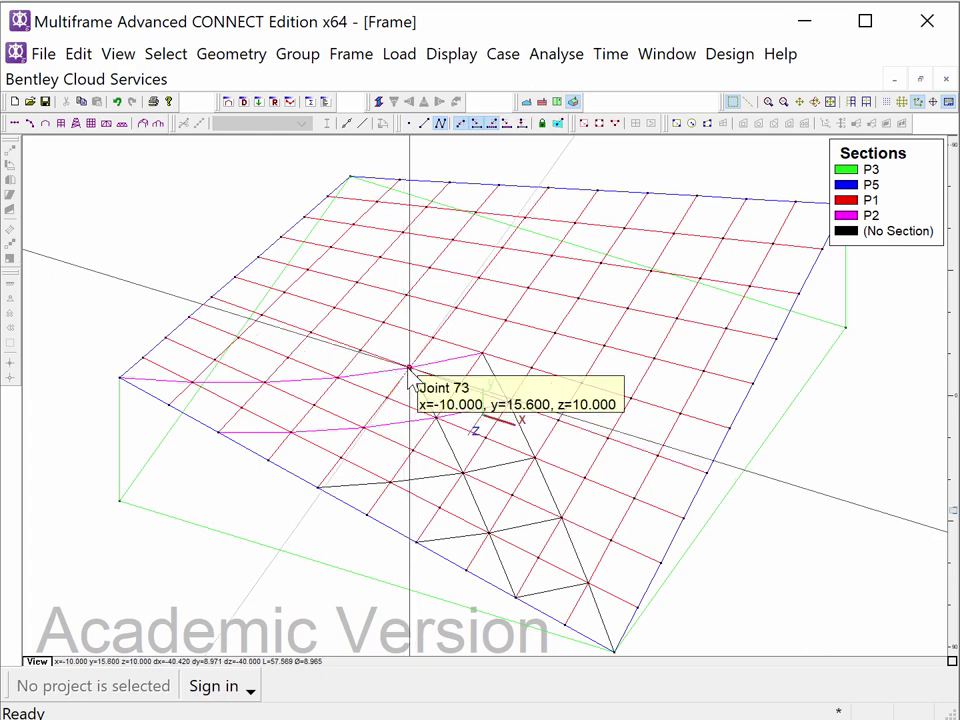
{"action": "key", "text": "Escape"}
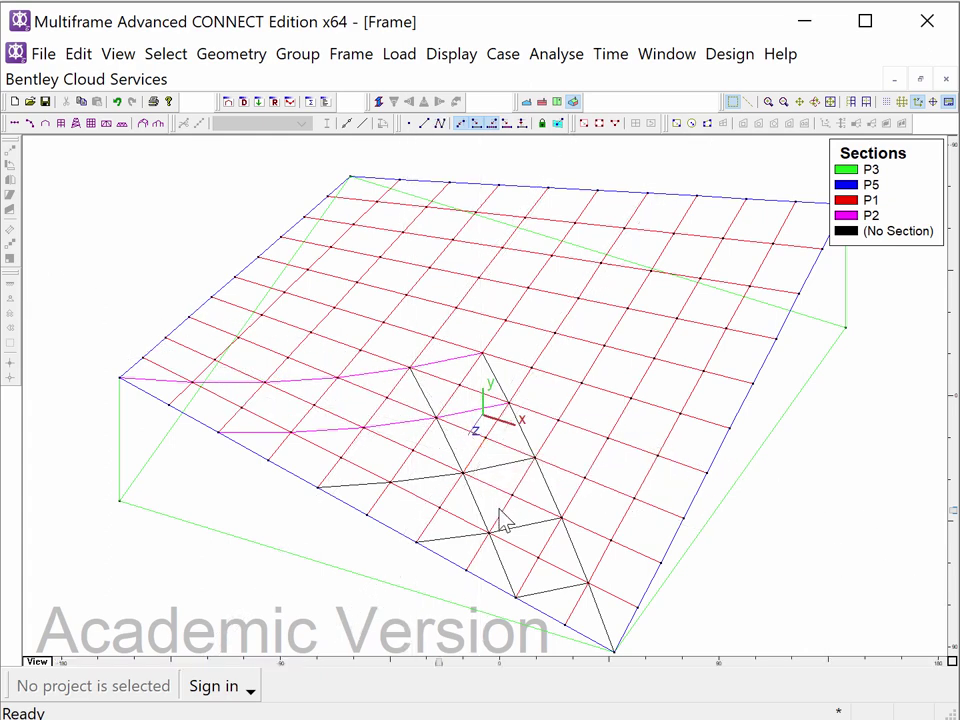
Add diagonal bracing members from Joint 37 to Joint 53 and from Joint 35 to Joint 43
{"action": "left_click", "coordinate": [440, 123]}
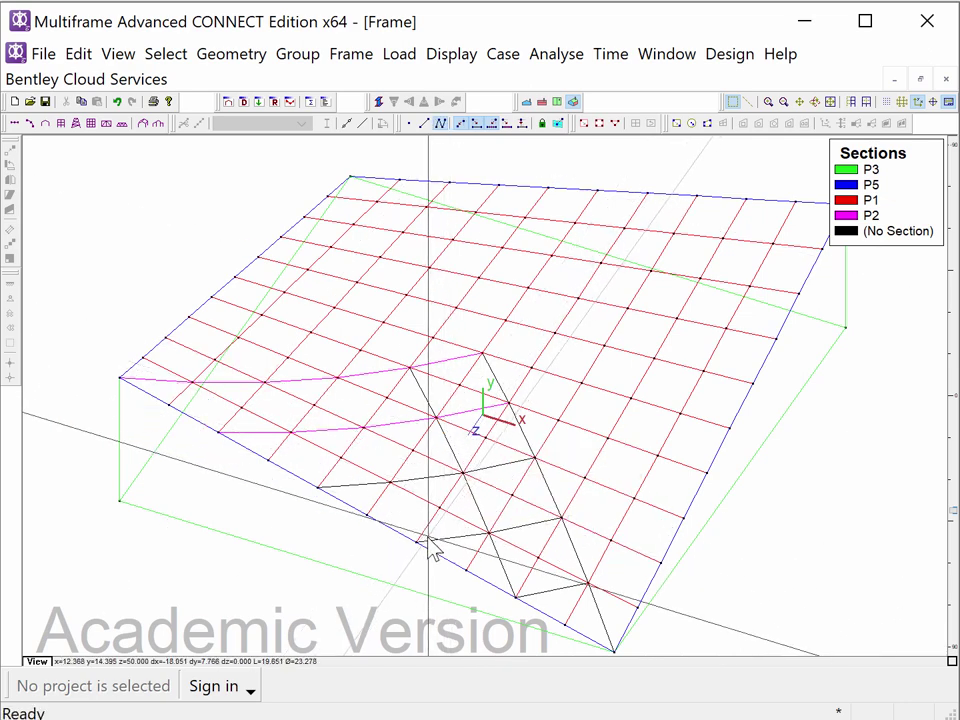
{"action": "left_click", "coordinate": [419, 540]}
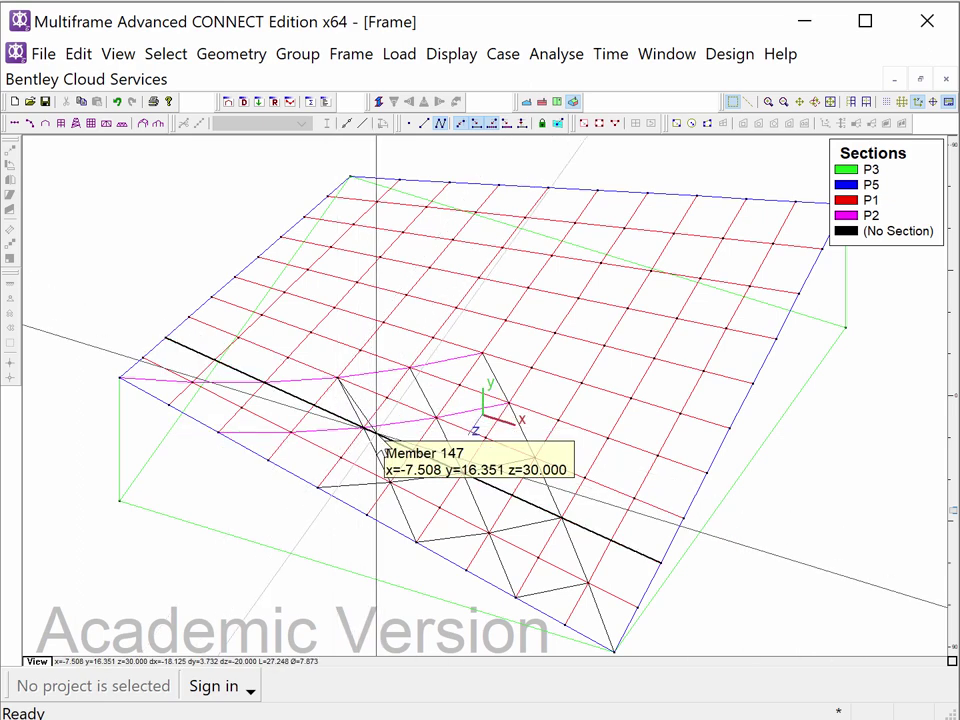
{"action": "key", "text": "Escape"}
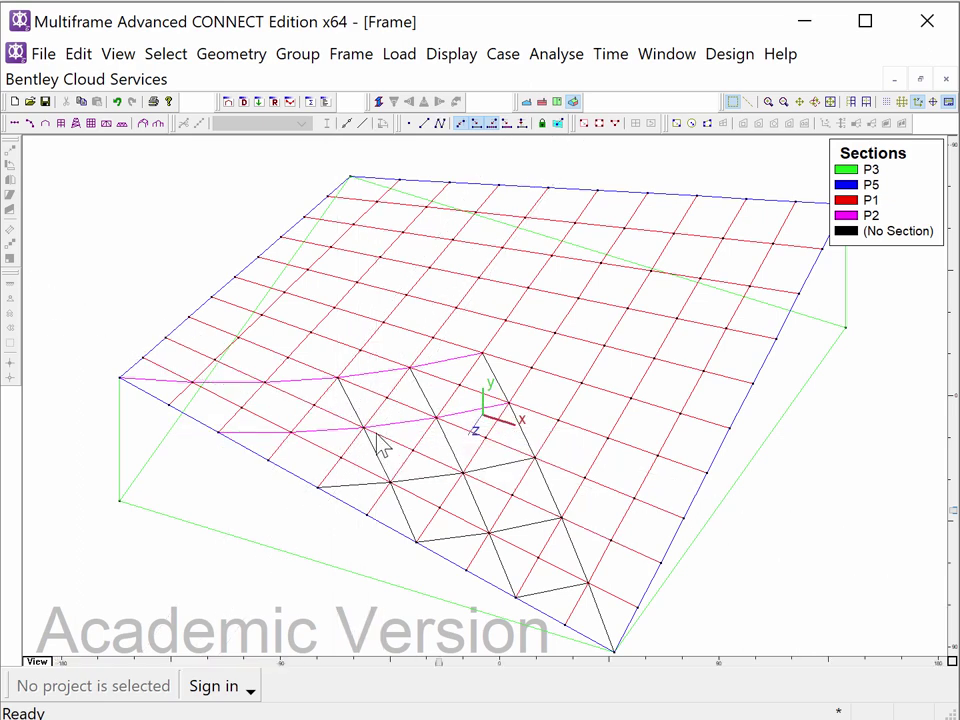
{"action": "left_click", "coordinate": [440, 122]}
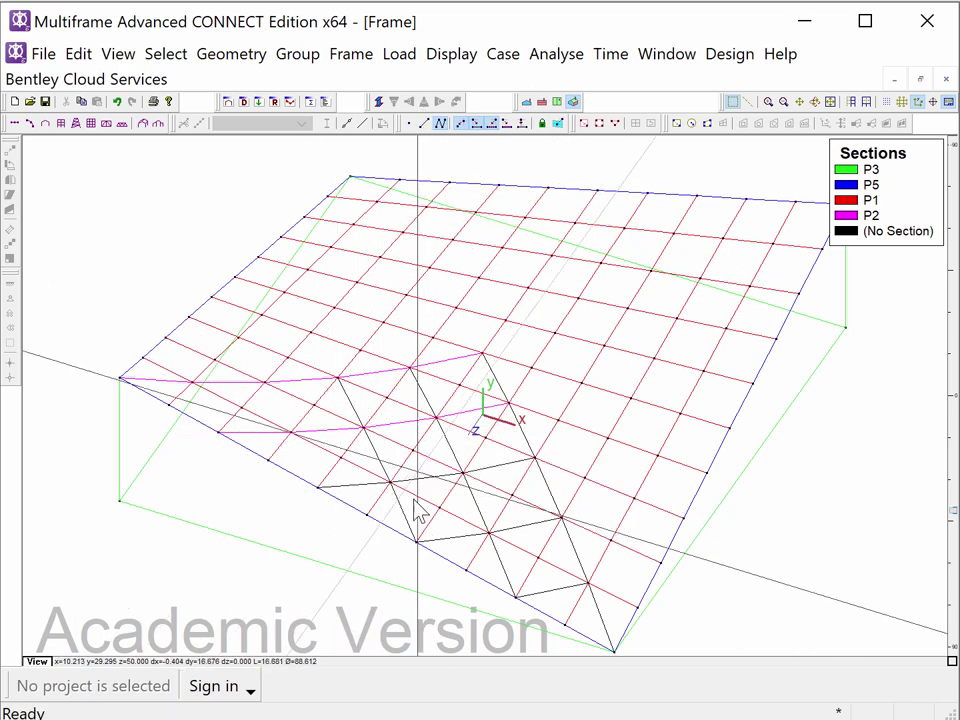
{"action": "left_click", "coordinate": [319, 487]}
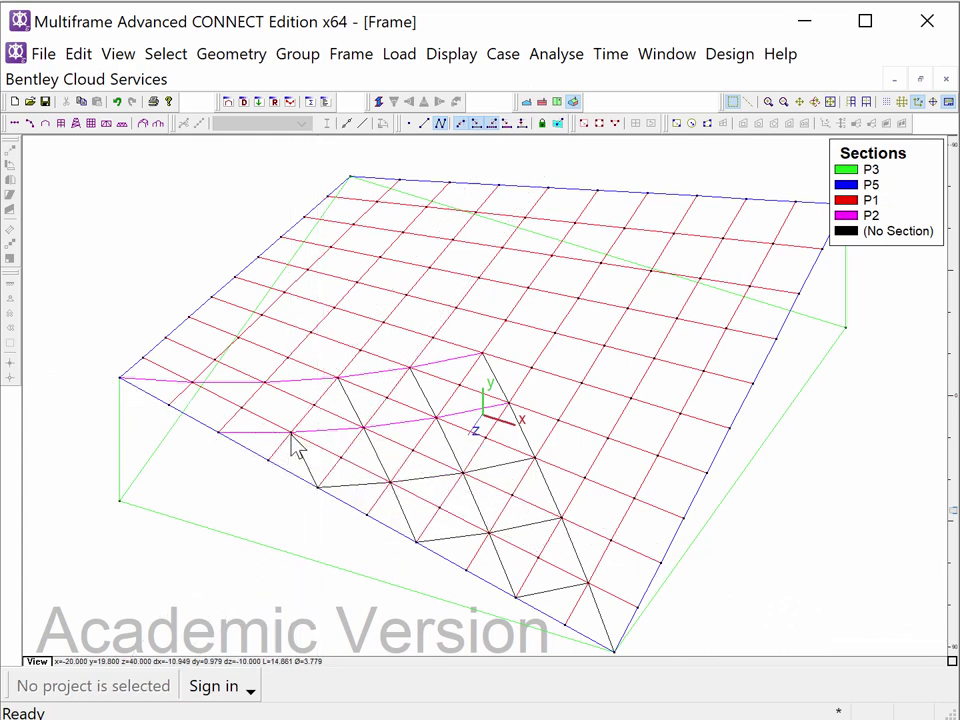
{"action": "left_click", "coordinate": [266, 382]}
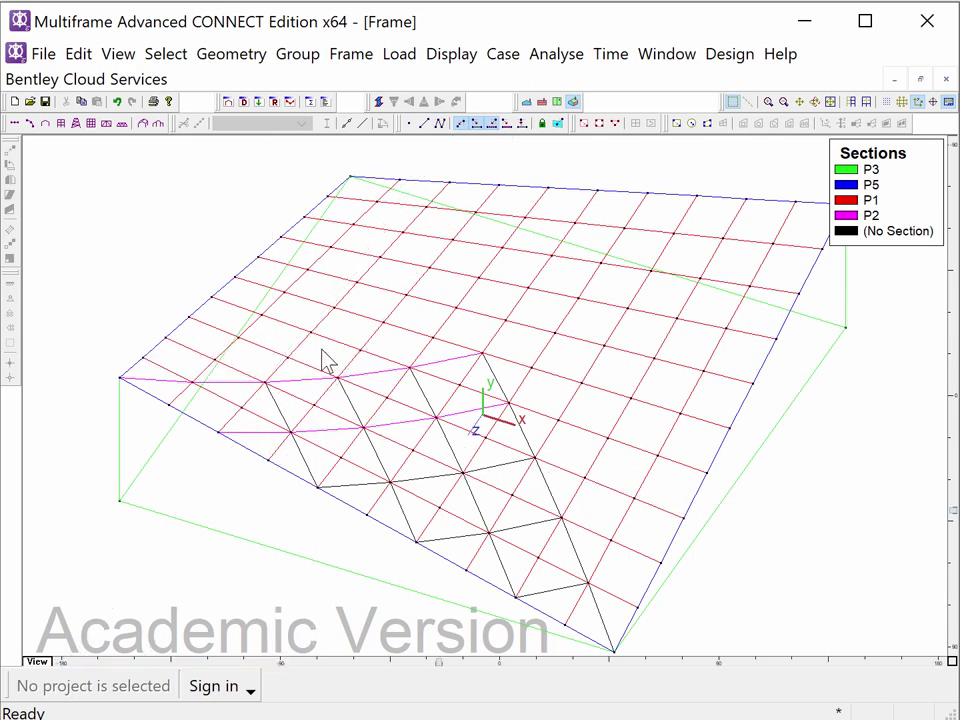
{"action": "left_click", "coordinate": [427, 122]}
{"action": "left_click", "coordinate": [218, 432]}
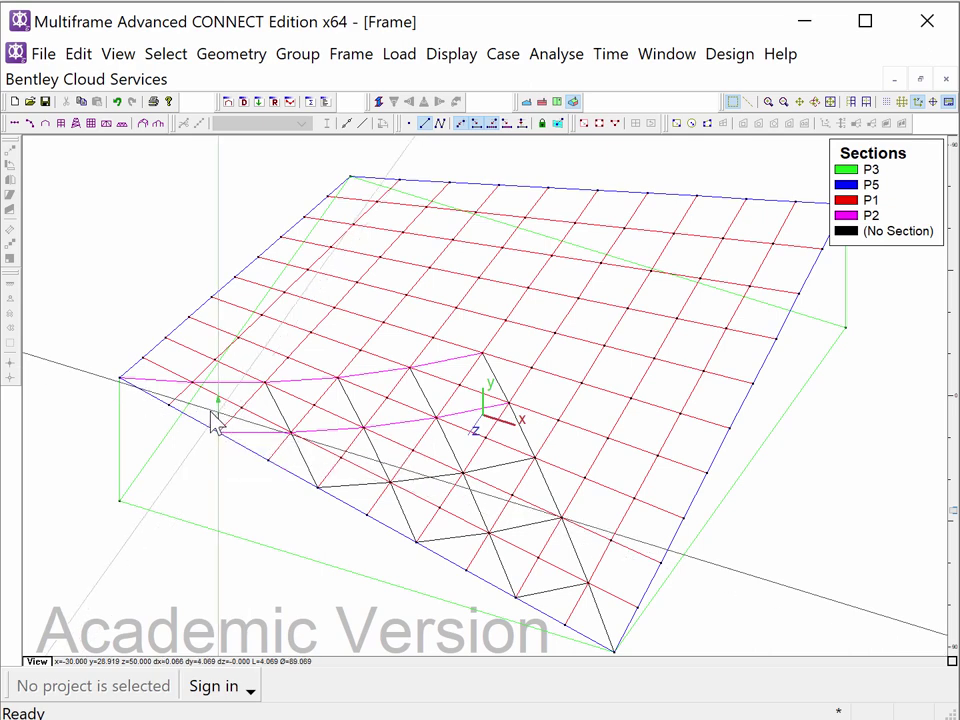
{"action": "left_click", "coordinate": [193, 383]}
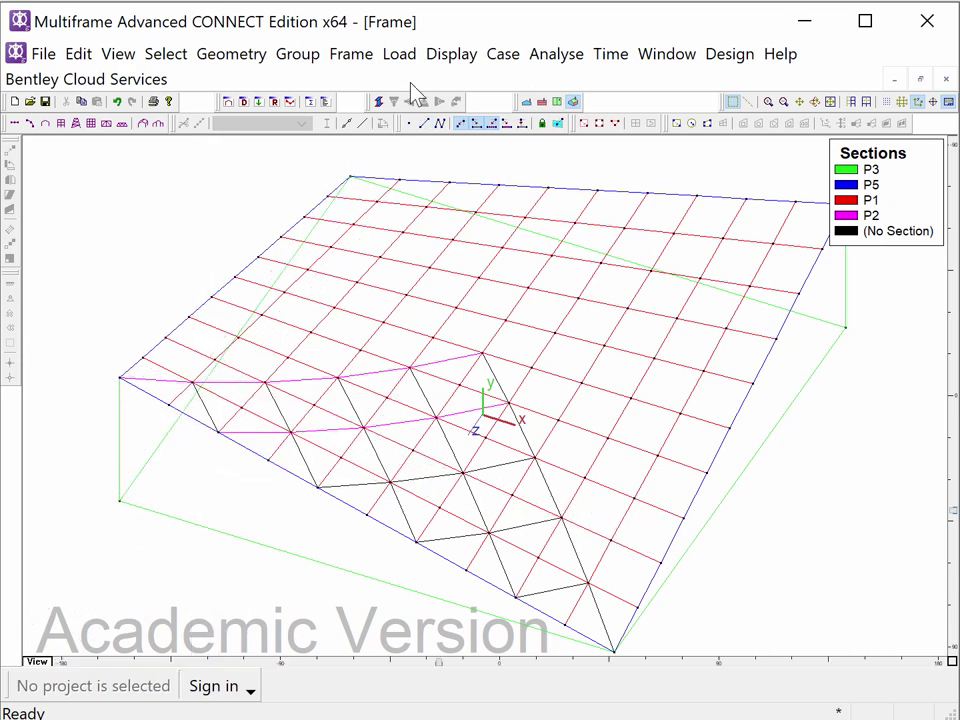
Run a linear analysis, dismiss the undefined-section warning, and assign section P2 to the flagged members
{"action": "left_click", "coordinate": [557, 56]}
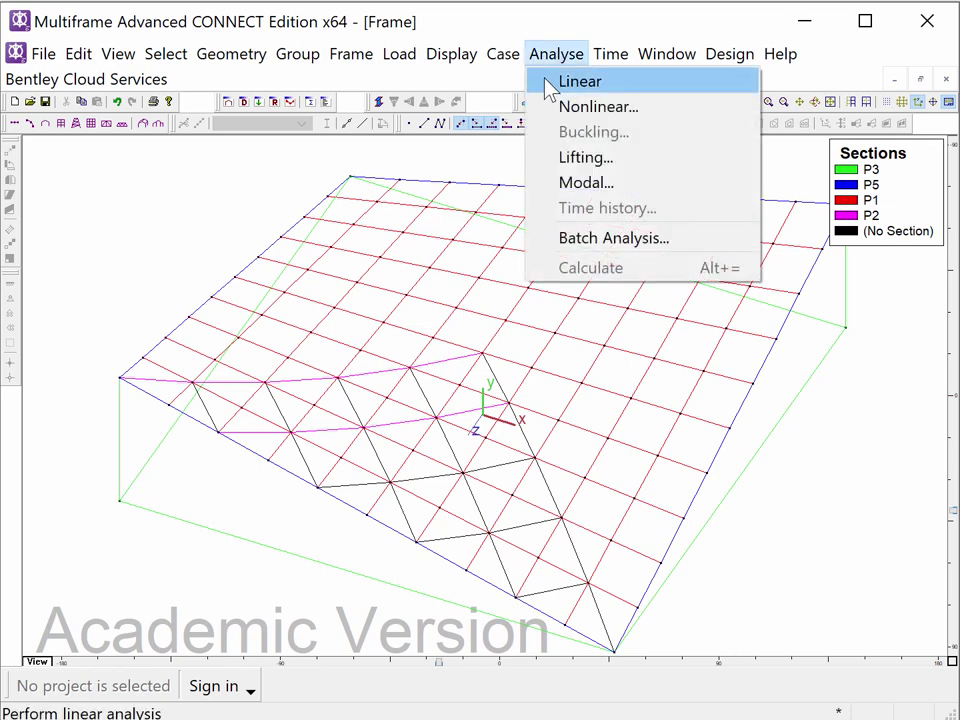
{"action": "left_click", "coordinate": [549, 88]}
{"action": "left_click", "coordinate": [624, 440]}
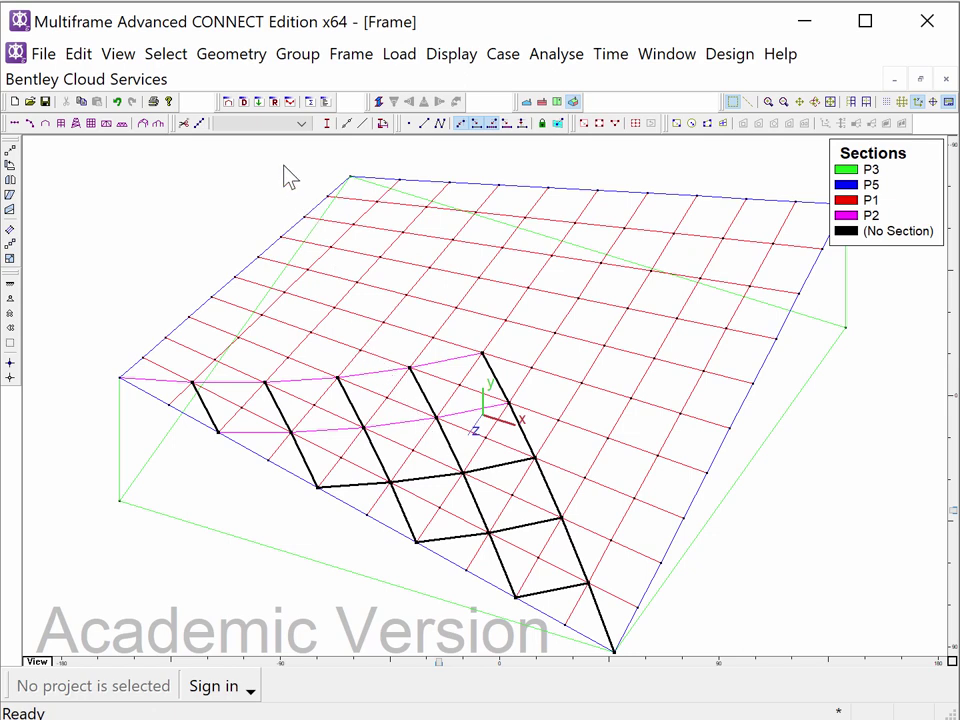
{"action": "left_click", "coordinate": [266, 126]}
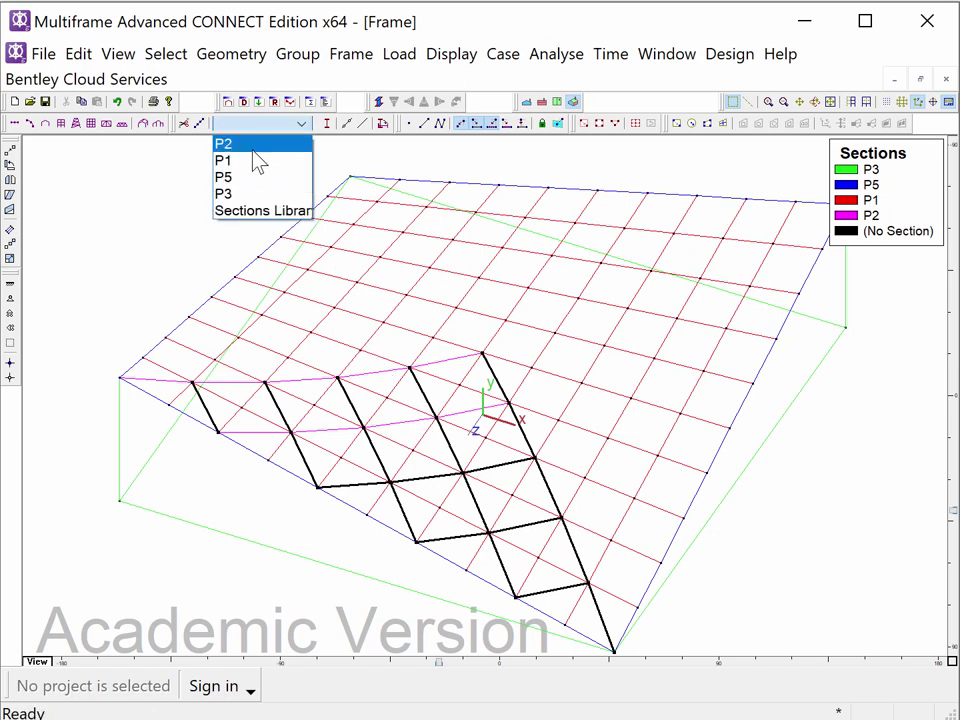
{"action": "left_click", "coordinate": [252, 145]}
{"action": "left_click", "coordinate": [200, 230]}
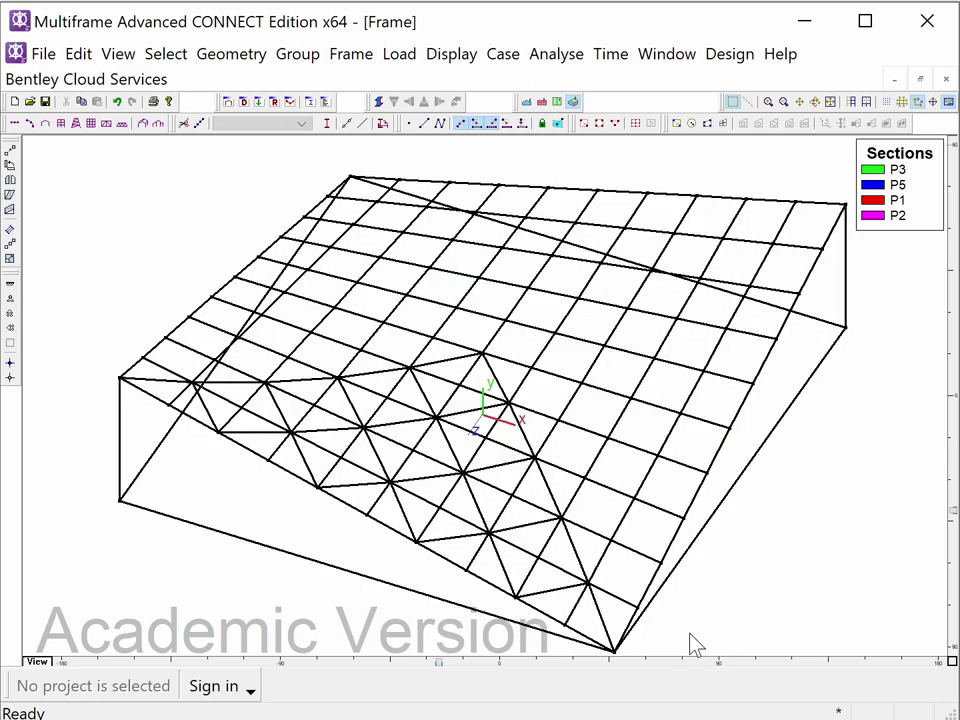
Rotate the entire frame by 45° about the y axis using Geometry > Rotate
{"action": "left_click", "coordinate": [228, 55]}
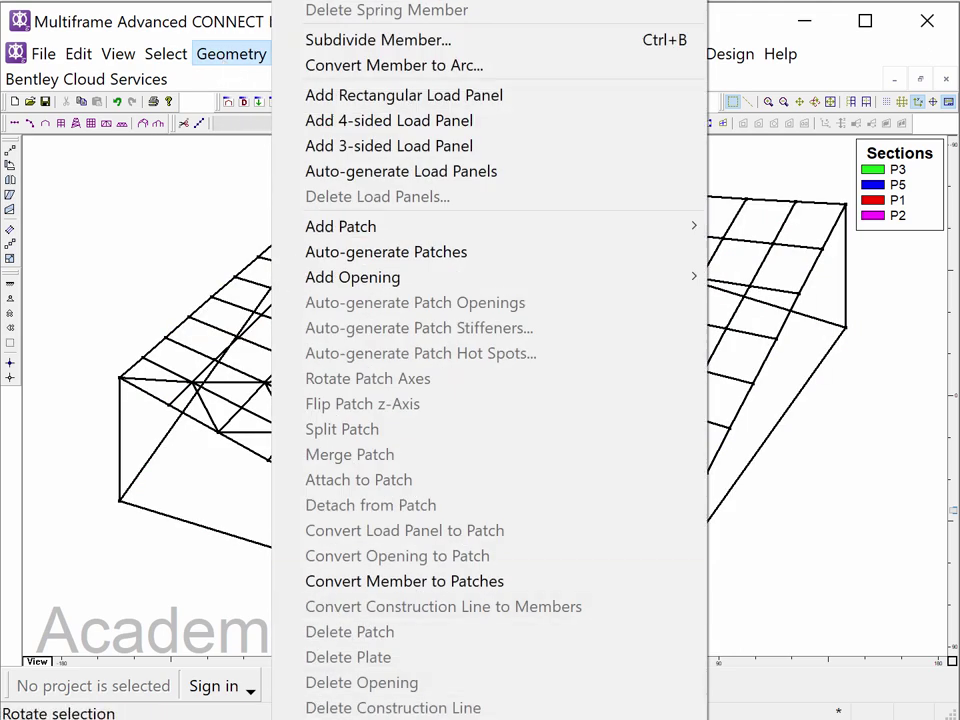
{"action": "left_click", "coordinate": [400, 715]}
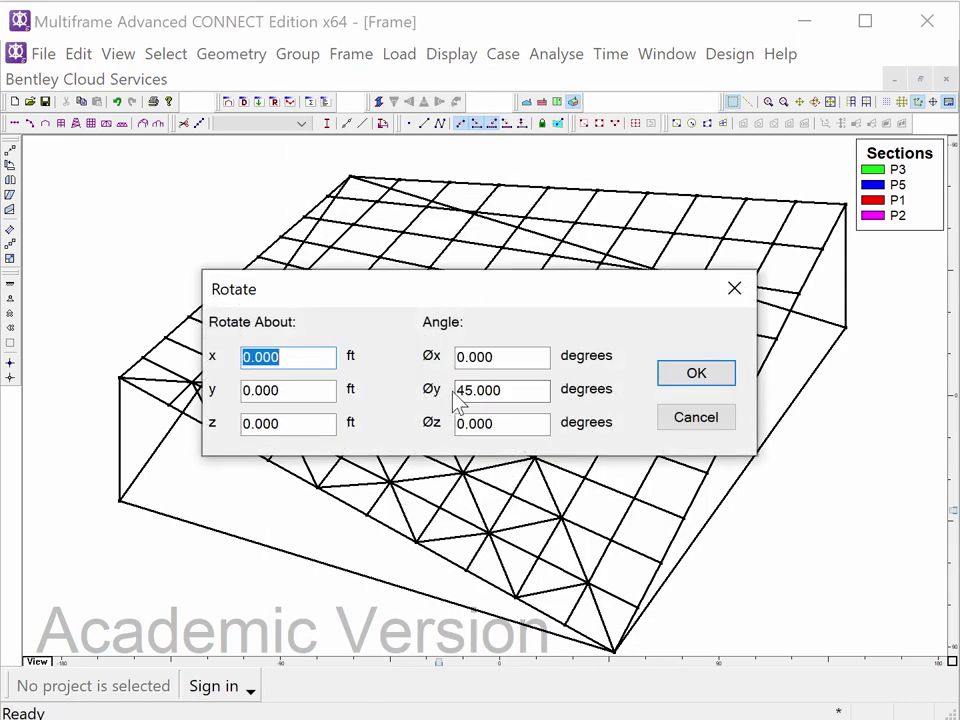
{"action": "left_click_drag", "start_coordinate": [497, 390], "coordinate": [455, 390]}
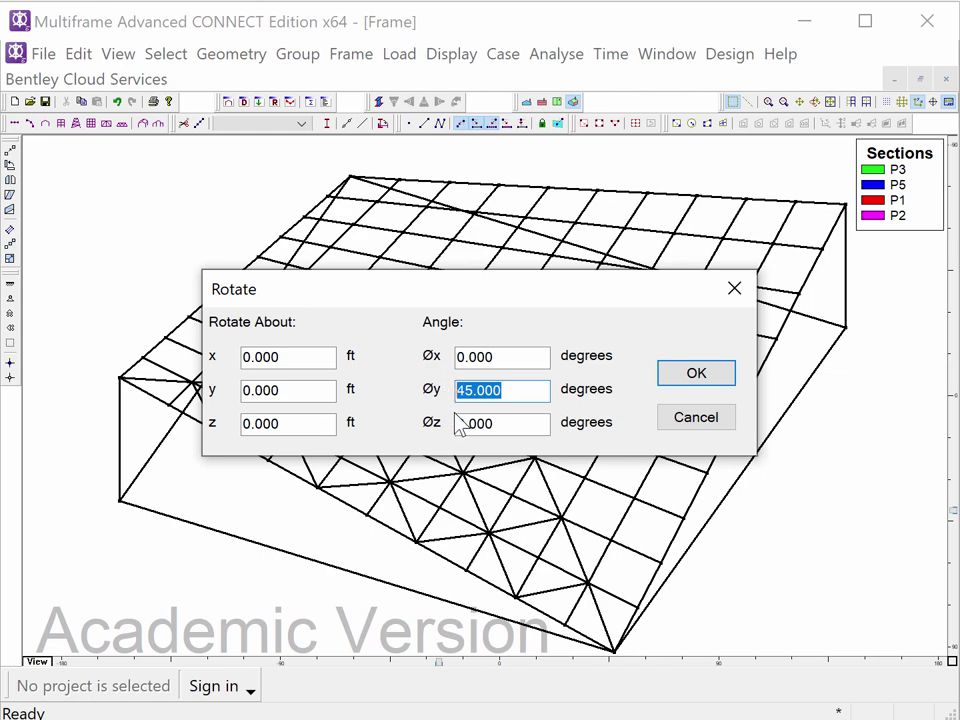
{"action": "type", "text": "45"}
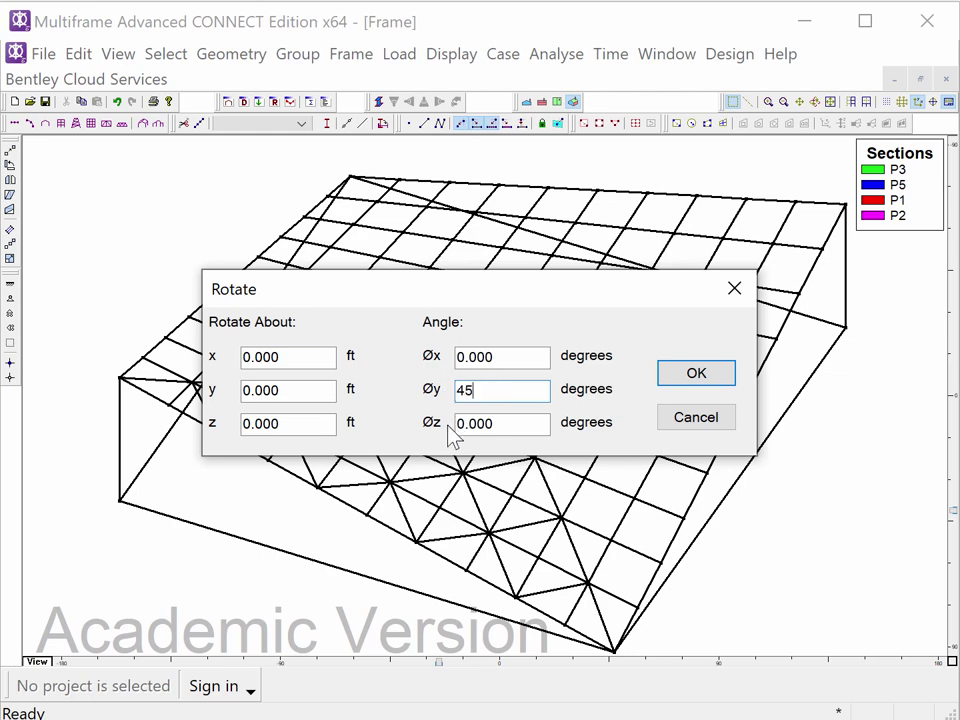
{"action": "left_click", "coordinate": [680, 379]}
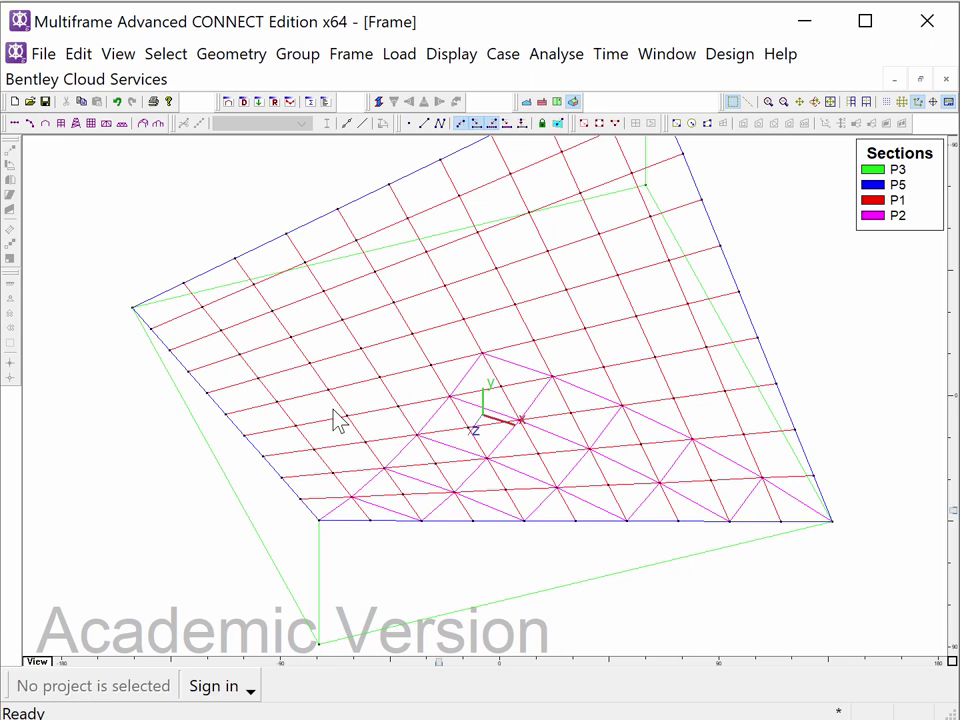
In the top view, delete all grid members outside the triangular quarter beside the origin
{"action": "left_click", "coordinate": [557, 102]}
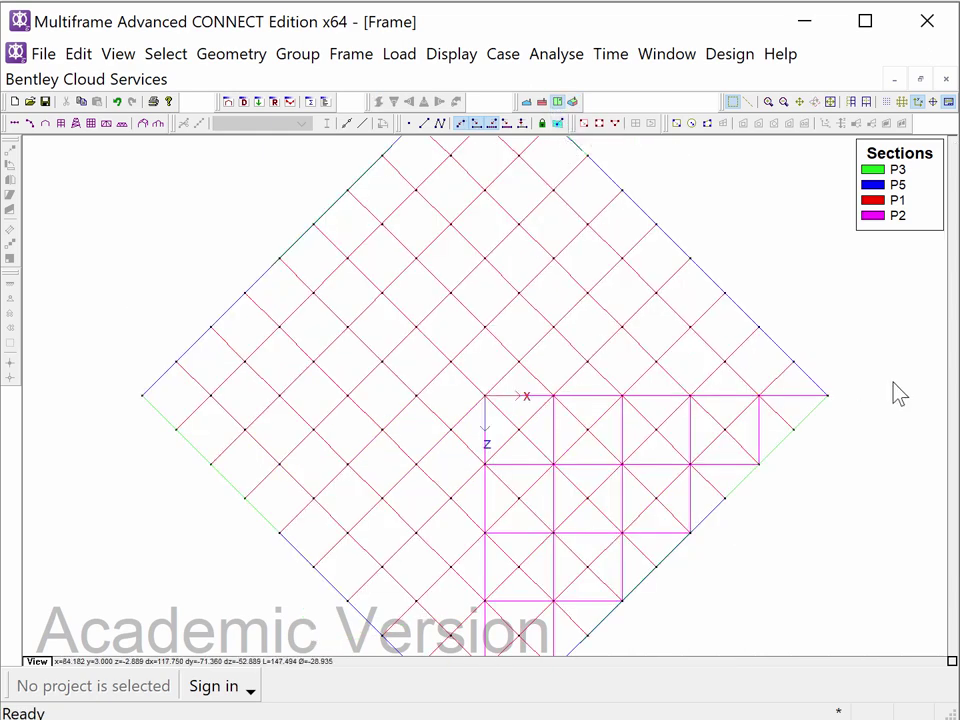
{"action": "left_click_drag", "start_coordinate": [886, 382], "coordinate": [125, 175]}
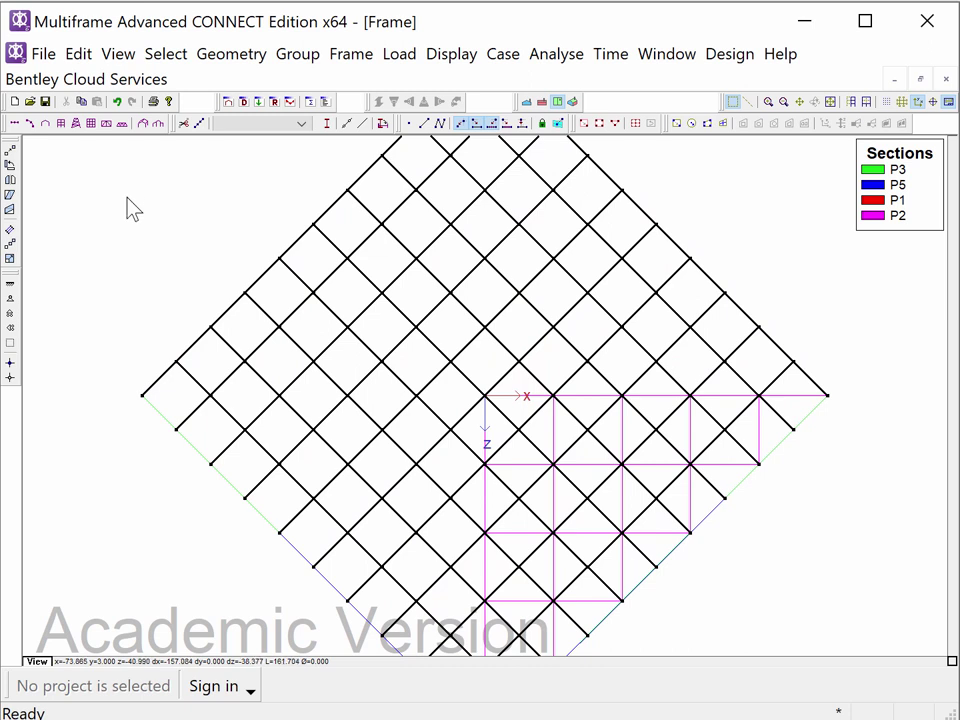
{"action": "key", "text": "Delete"}
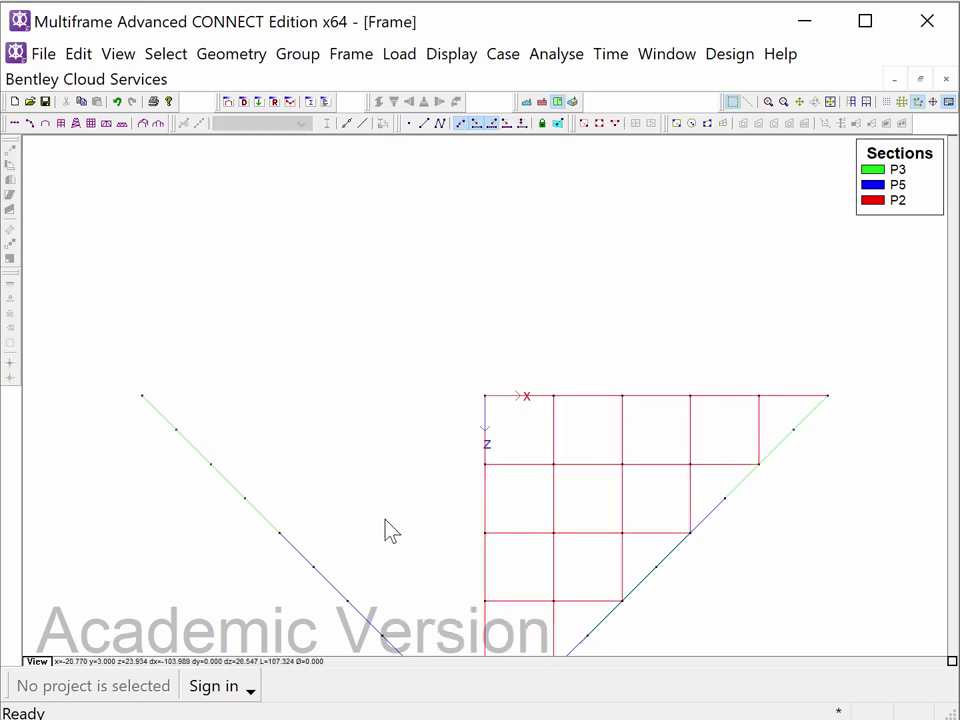
Delete the left diagonal edge and select the remaining triangular frame
{"action": "left_click", "coordinate": [154, 424]}
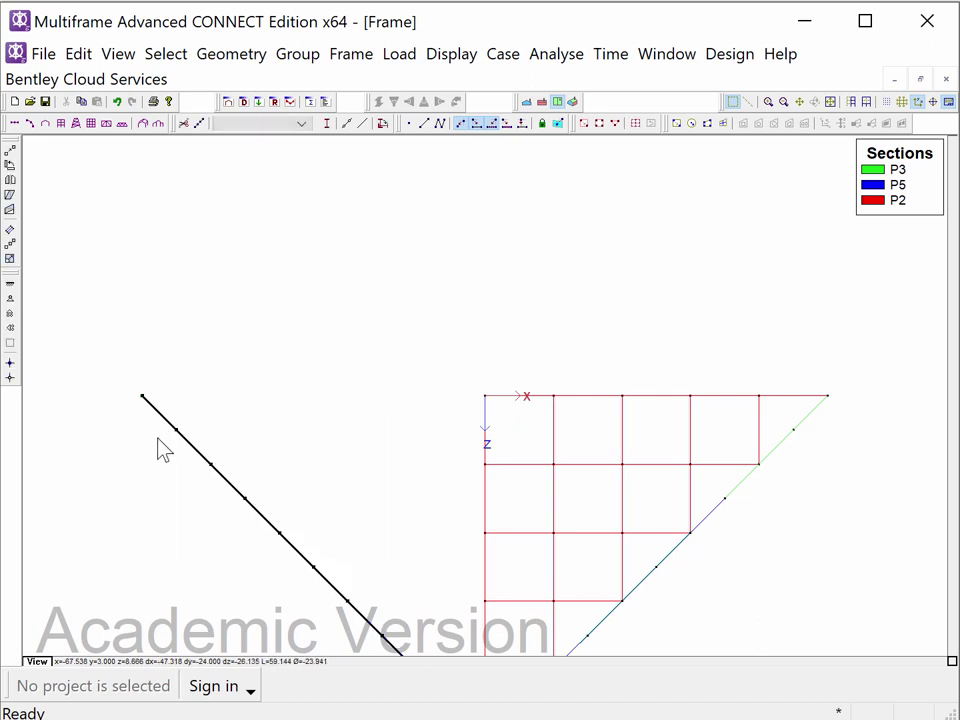
{"action": "key", "text": "Delete"}
{"action": "scroll", "coordinate": [276, 425], "scroll_direction": "down", "scroll_amount": 3}
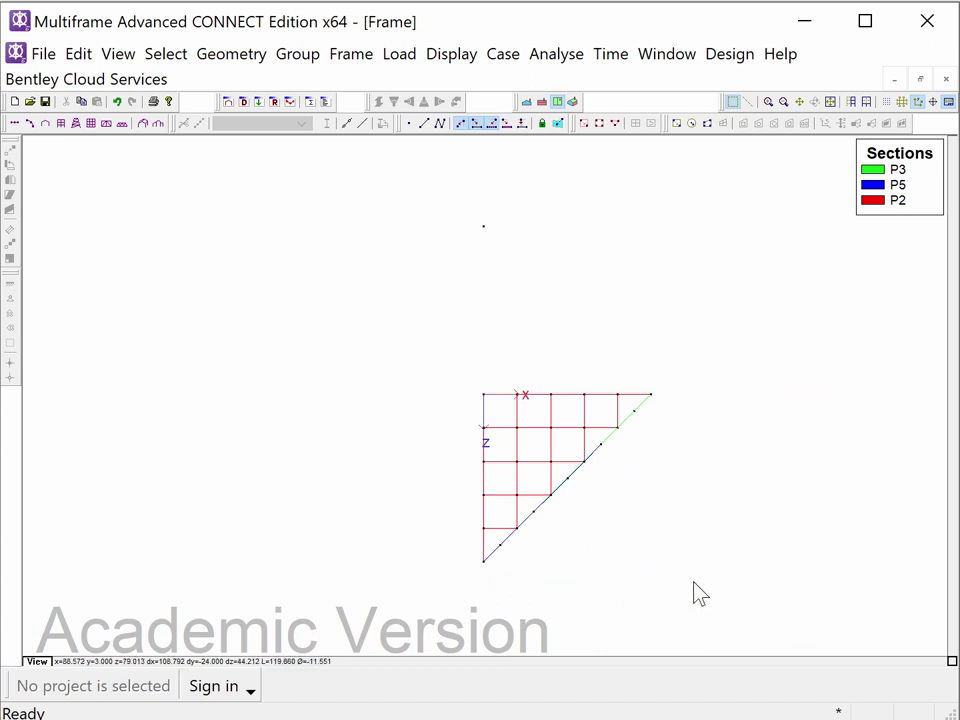
{"action": "mouse_move", "coordinate": [700, 598]}
{"action": "left_mouse_down"}
{"action": "mouse_move", "coordinate": [422, 356]}
{"action": "mouse_move", "coordinate": [360, 285]}
{"action": "left_mouse_up"}
{"action": "left_click_drag", "start_coordinate": [643, 588], "coordinate": [384, 416]}
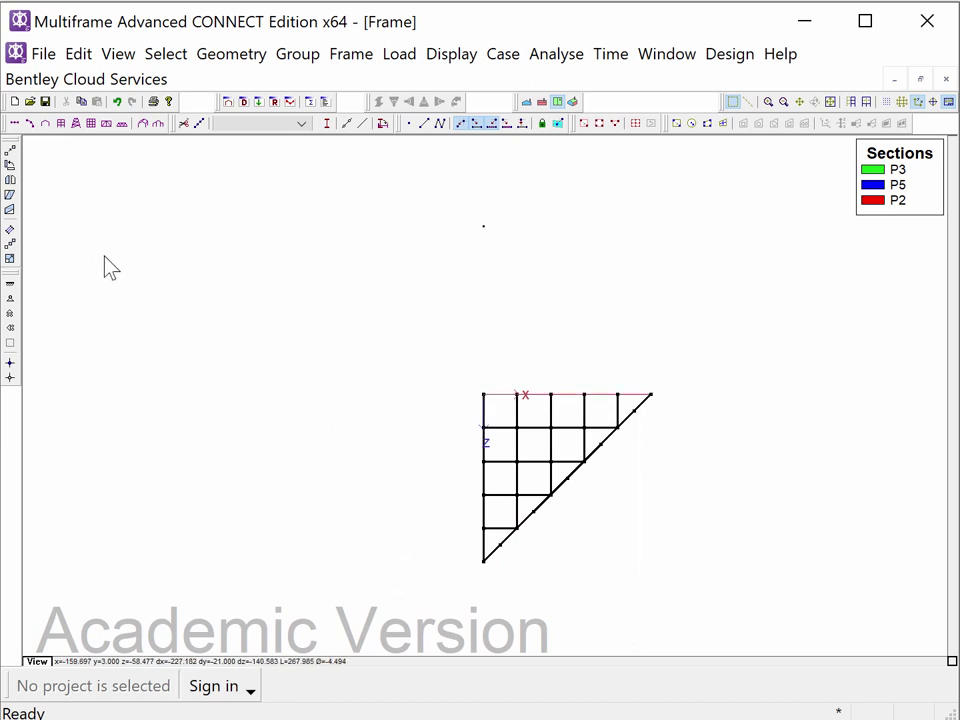
Mirror the triangular quarter about z as a connected duplicate
{"action": "left_click", "coordinate": [229, 55]}
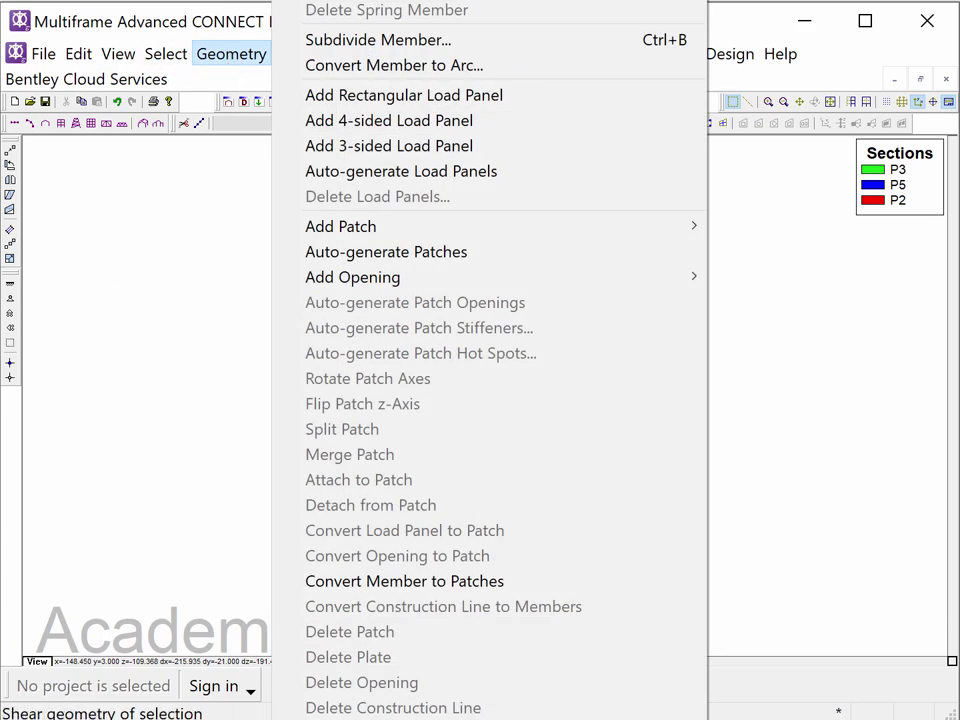
{"action": "key", "text": "Return"}
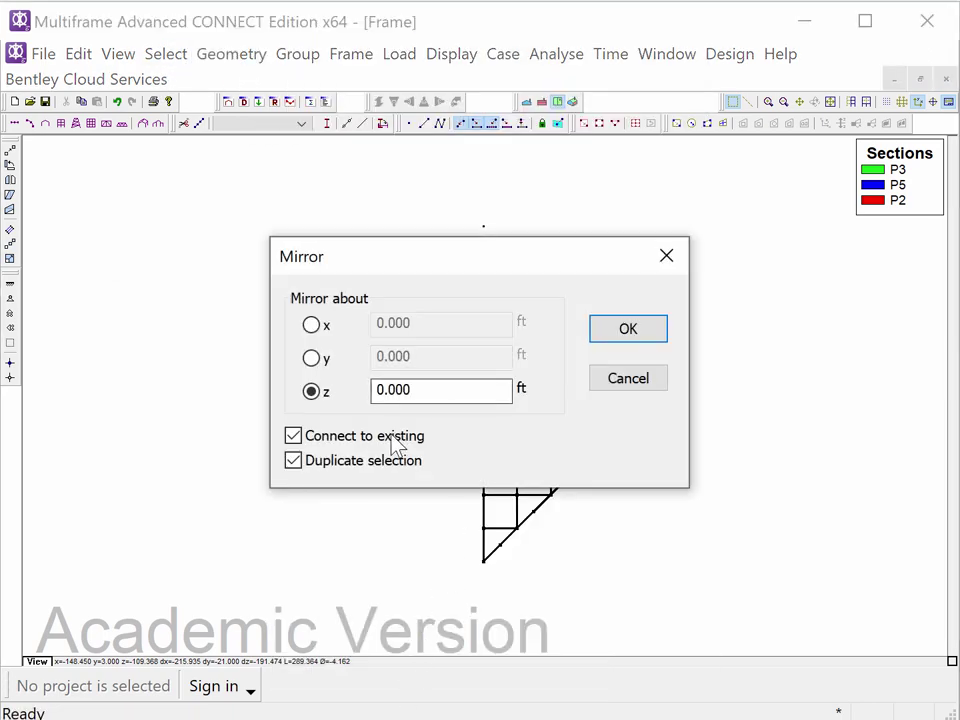
{"action": "left_click", "coordinate": [621, 332]}
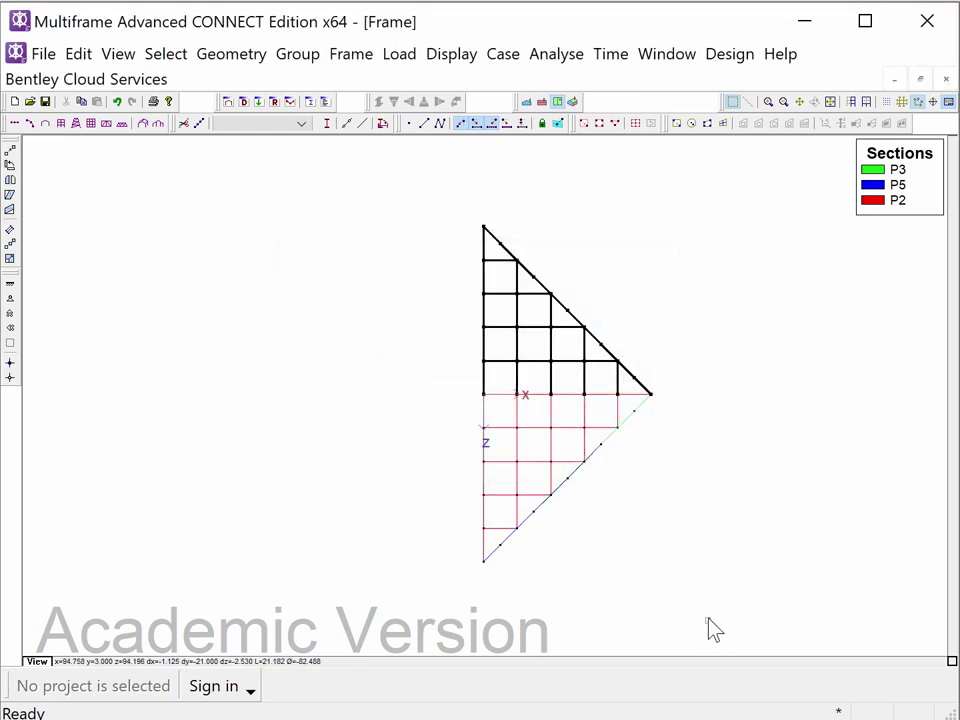
Select the half-diamond and mirror it about x to complete the diamond frame
{"action": "left_click_drag", "start_coordinate": [710, 622], "coordinate": [523, 249]}
{"action": "left_click", "coordinate": [255, 55]}
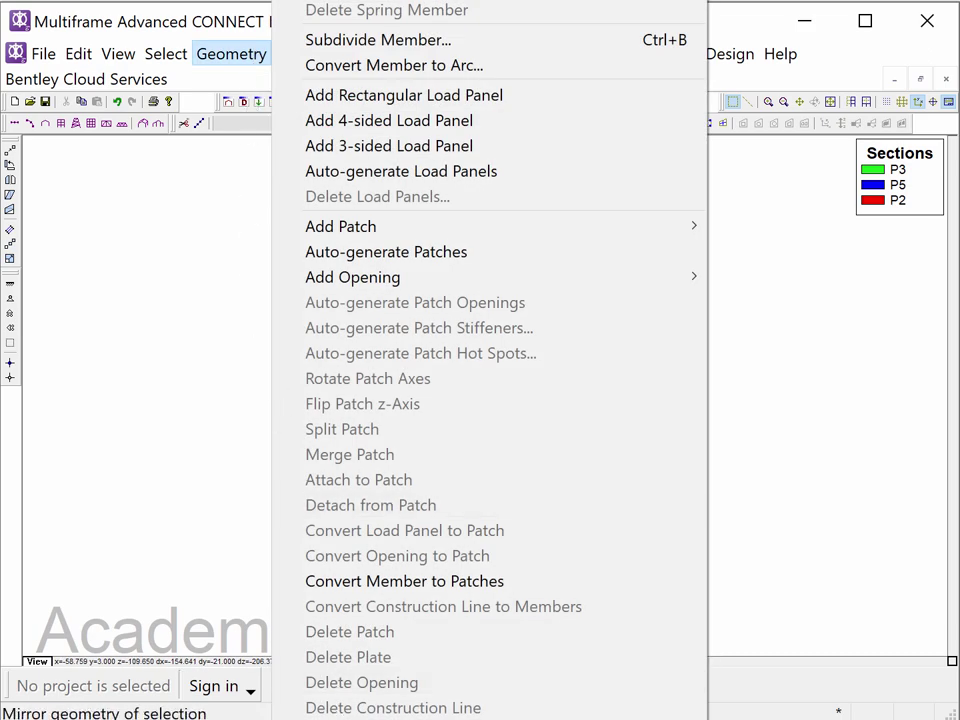
{"action": "left_click", "coordinate": [350, 719]}
{"action": "left_click", "coordinate": [312, 324]}
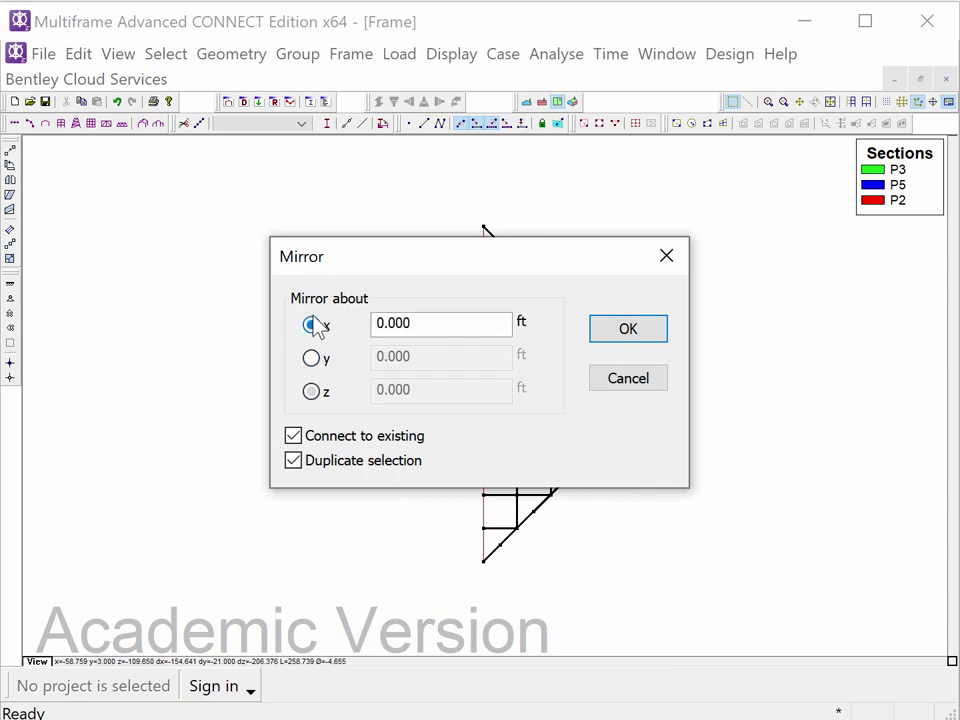
{"action": "left_click", "coordinate": [623, 335]}
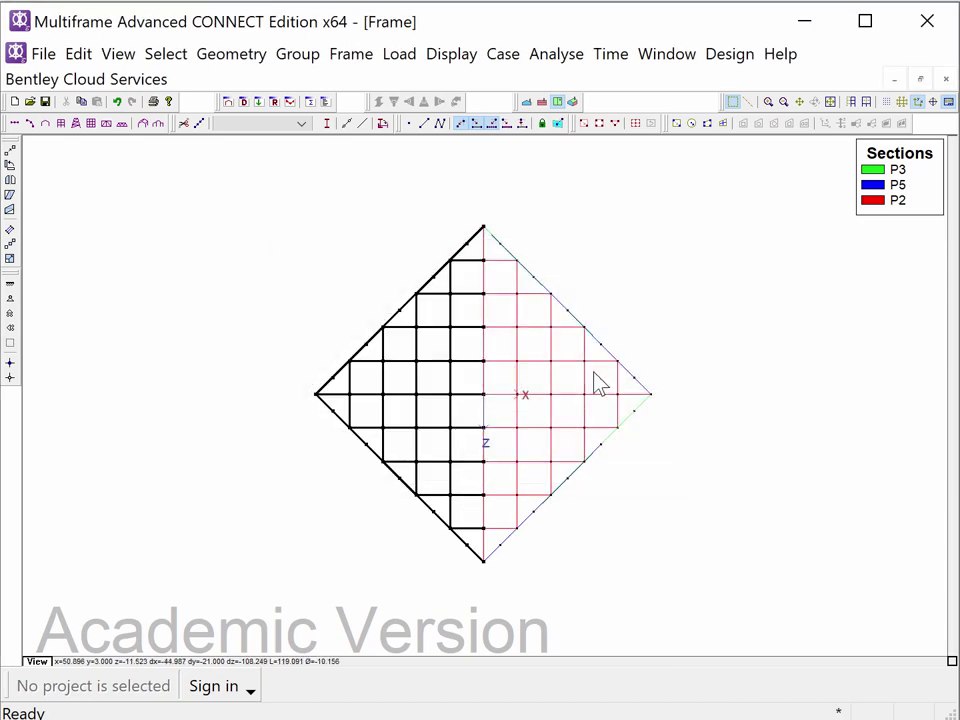
Switch to the 3D view, clear the selection, and zoom out slightly on the saddle frame
{"action": "left_click", "coordinate": [573, 101]}
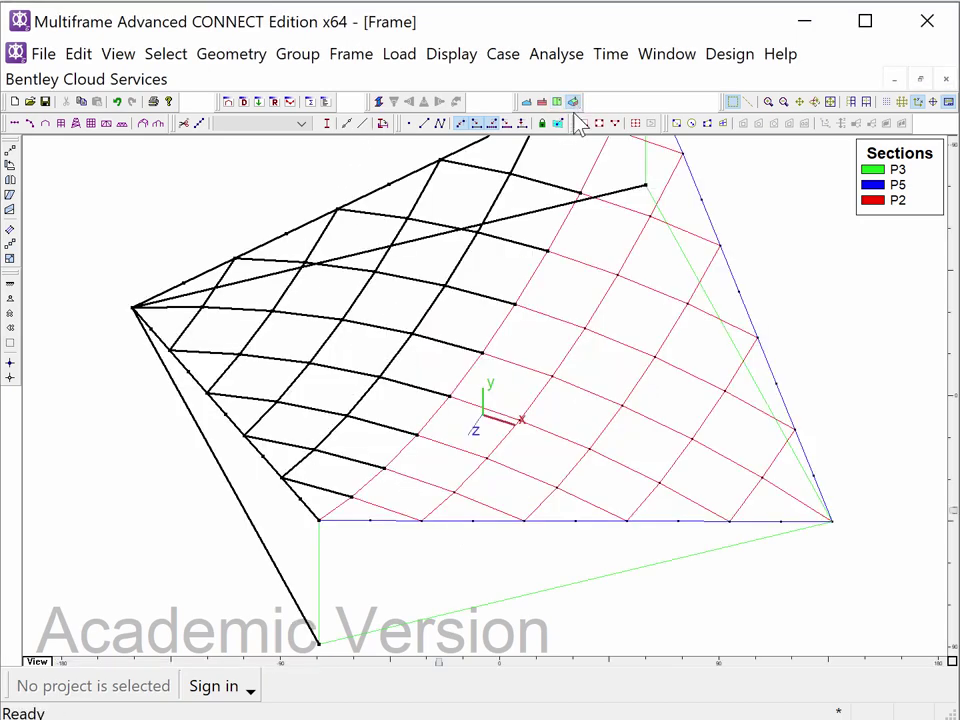
{"action": "left_click", "coordinate": [45, 242]}
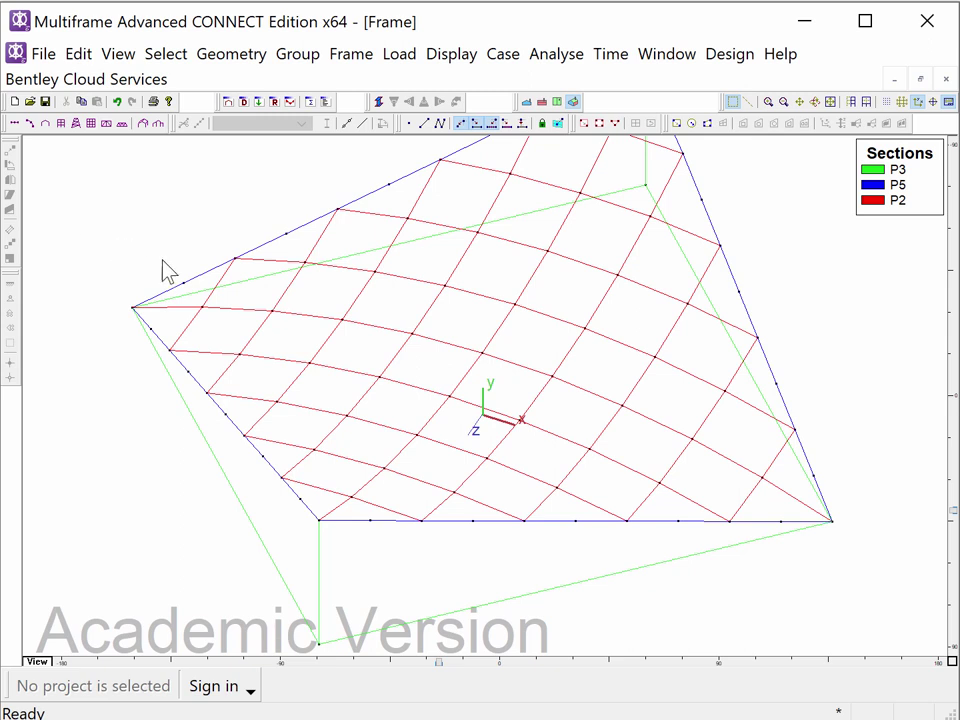
{"action": "scroll", "coordinate": [181, 474], "scroll_direction": "down", "scroll_amount": 1}
{"action": "middle_click_drag", "start_coordinate": [192, 454], "coordinate": [192, 493]}
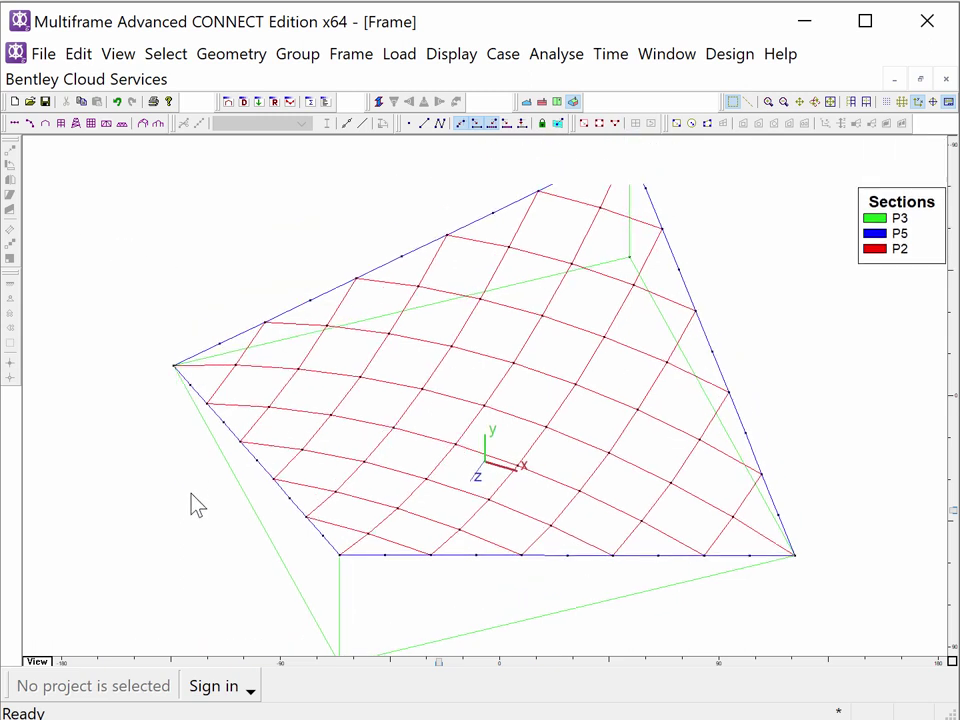